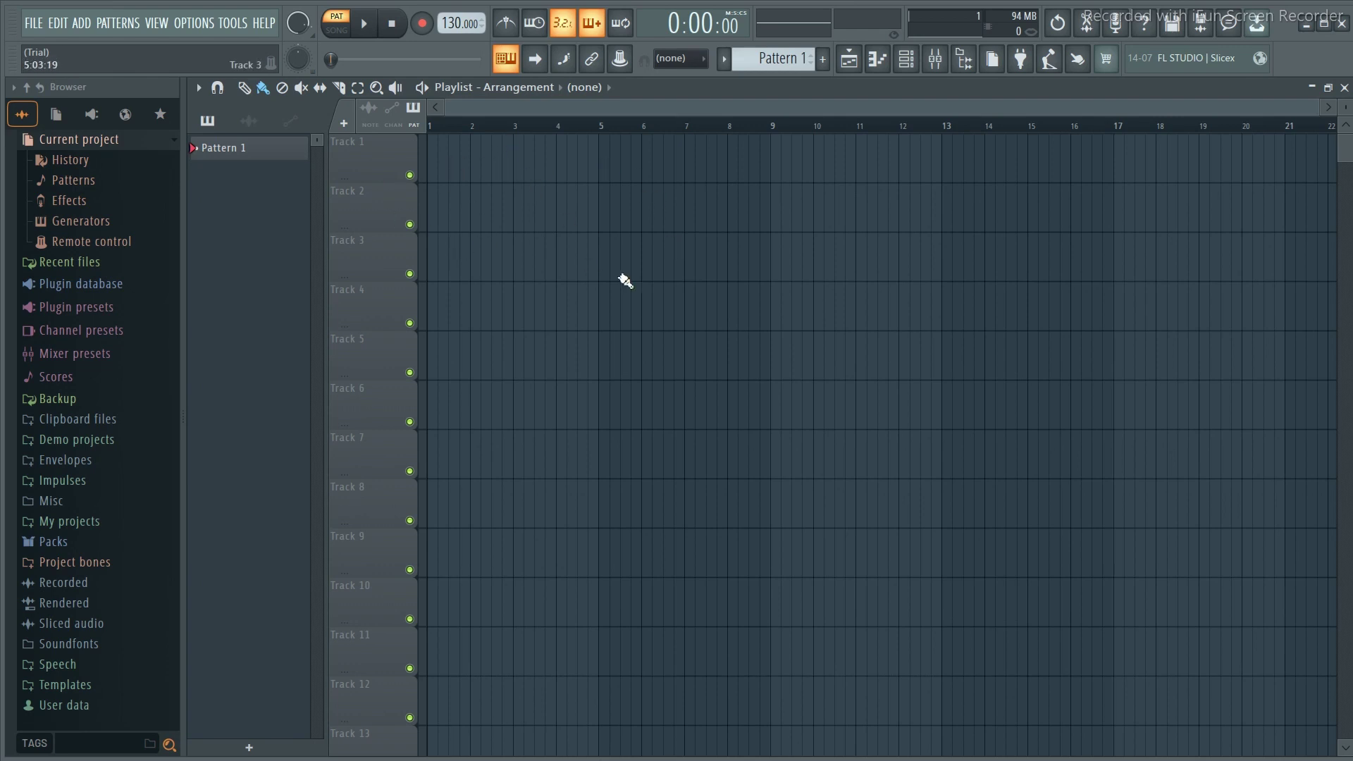
Step: Open the channel rack and fill the 808 Kick every 4 steps and the 808 Clap every 8 steps
left_click(909, 62)
left_click_drag(1013, 275, 956, 277)
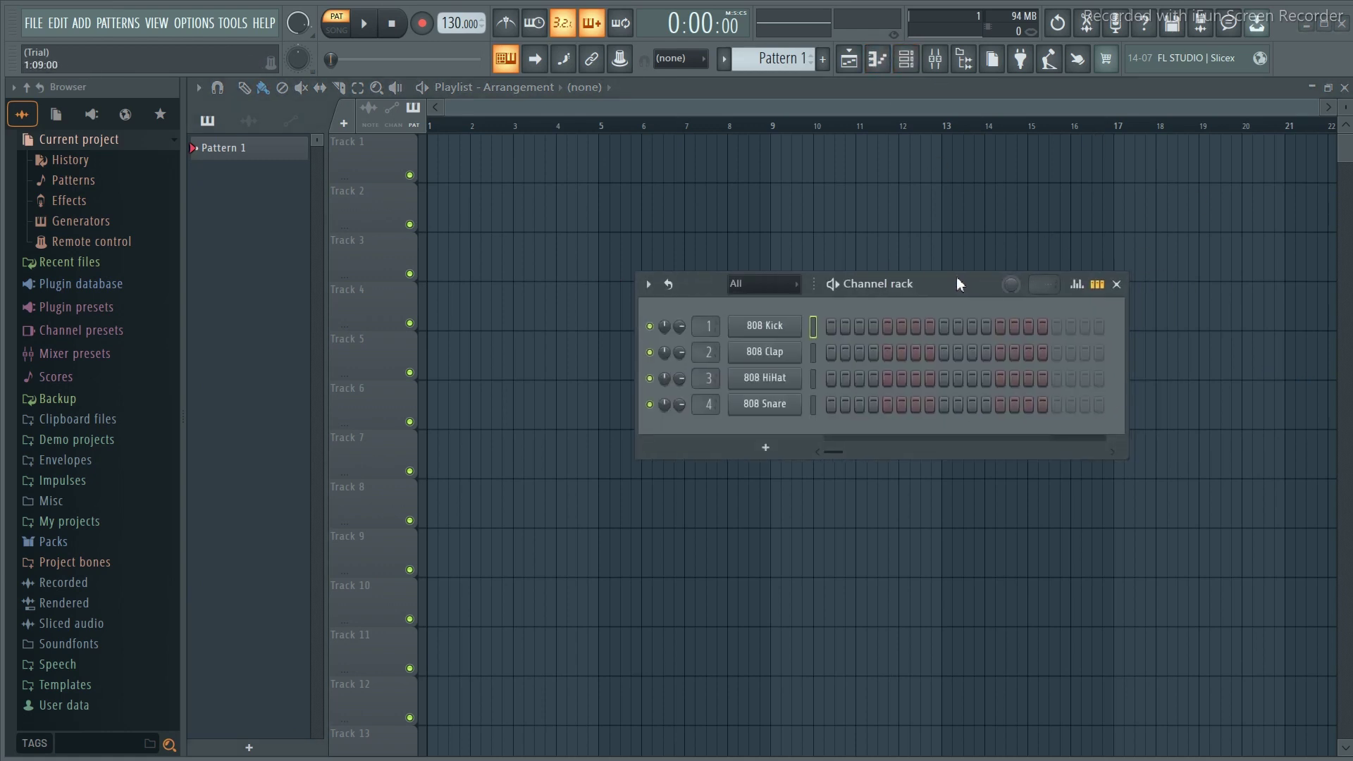
right_click(767, 326)
left_click(1012, 391)
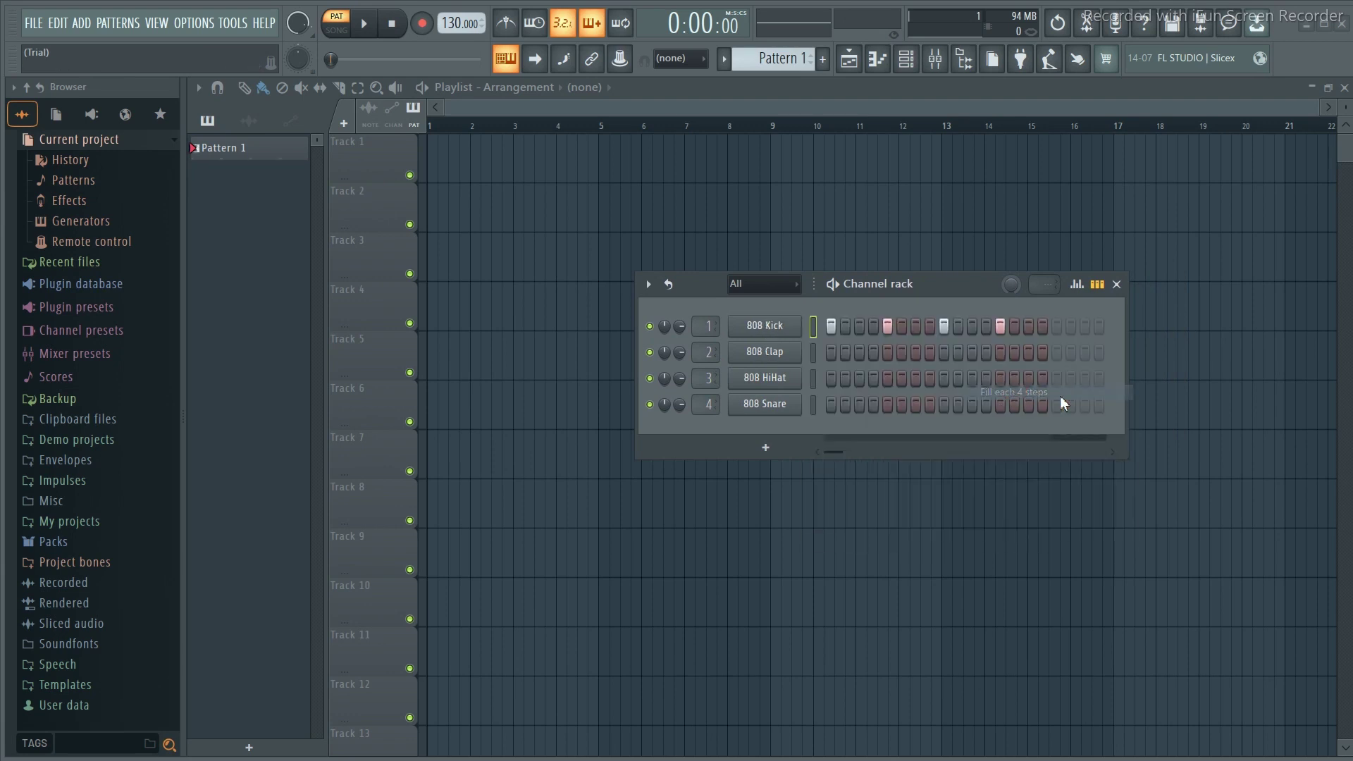
right_click(758, 352)
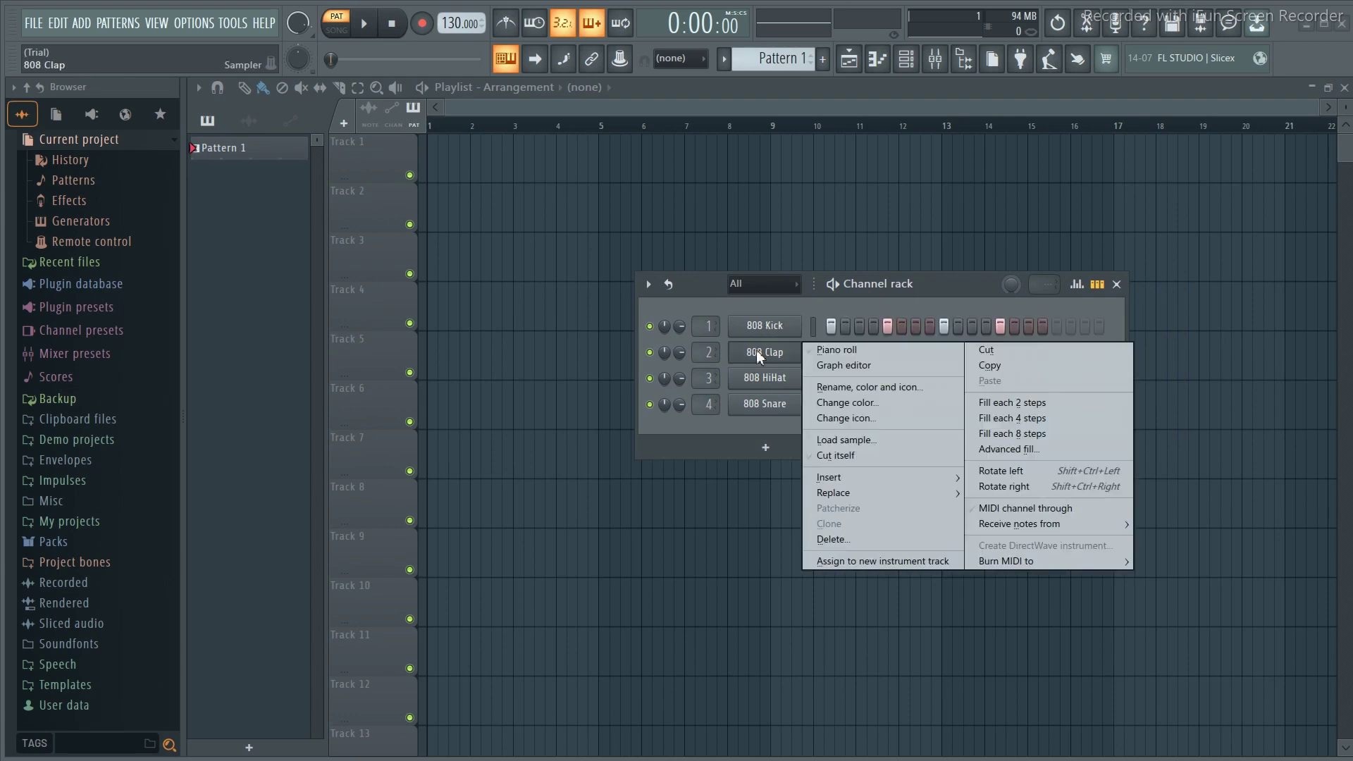
left_click(1025, 432)
Step: Fill the 808 HiHat every 2 steps and add 808 Snare hits on steps 5 and 13
right_click(777, 379)
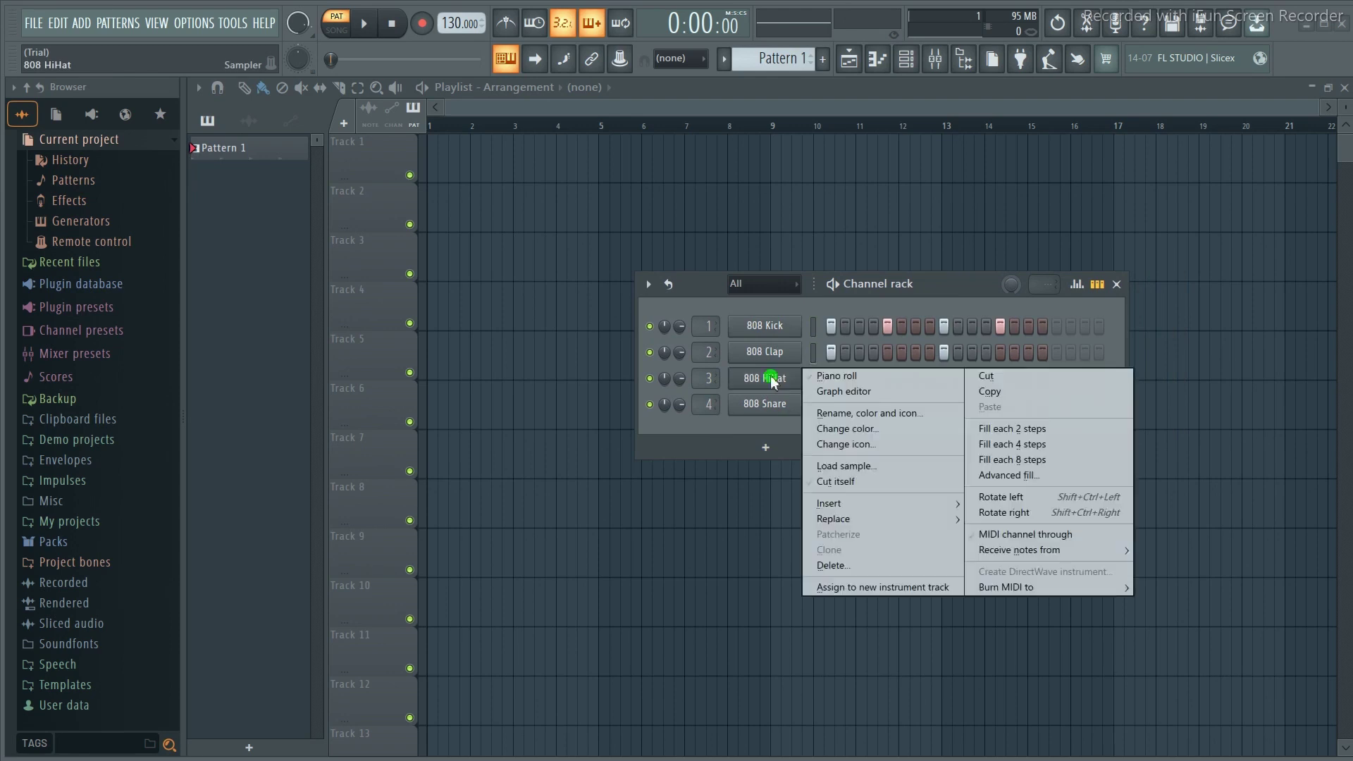
left_click(1087, 431)
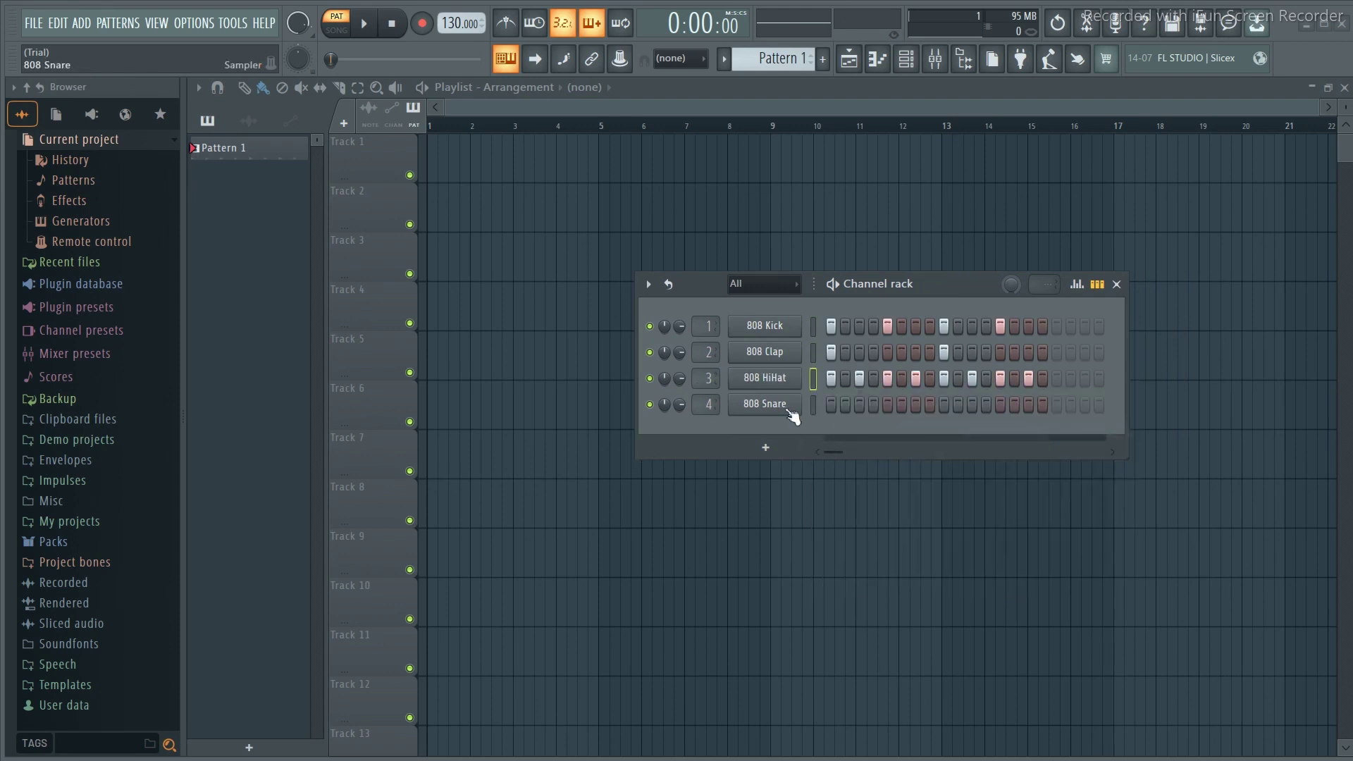
left_click(889, 406)
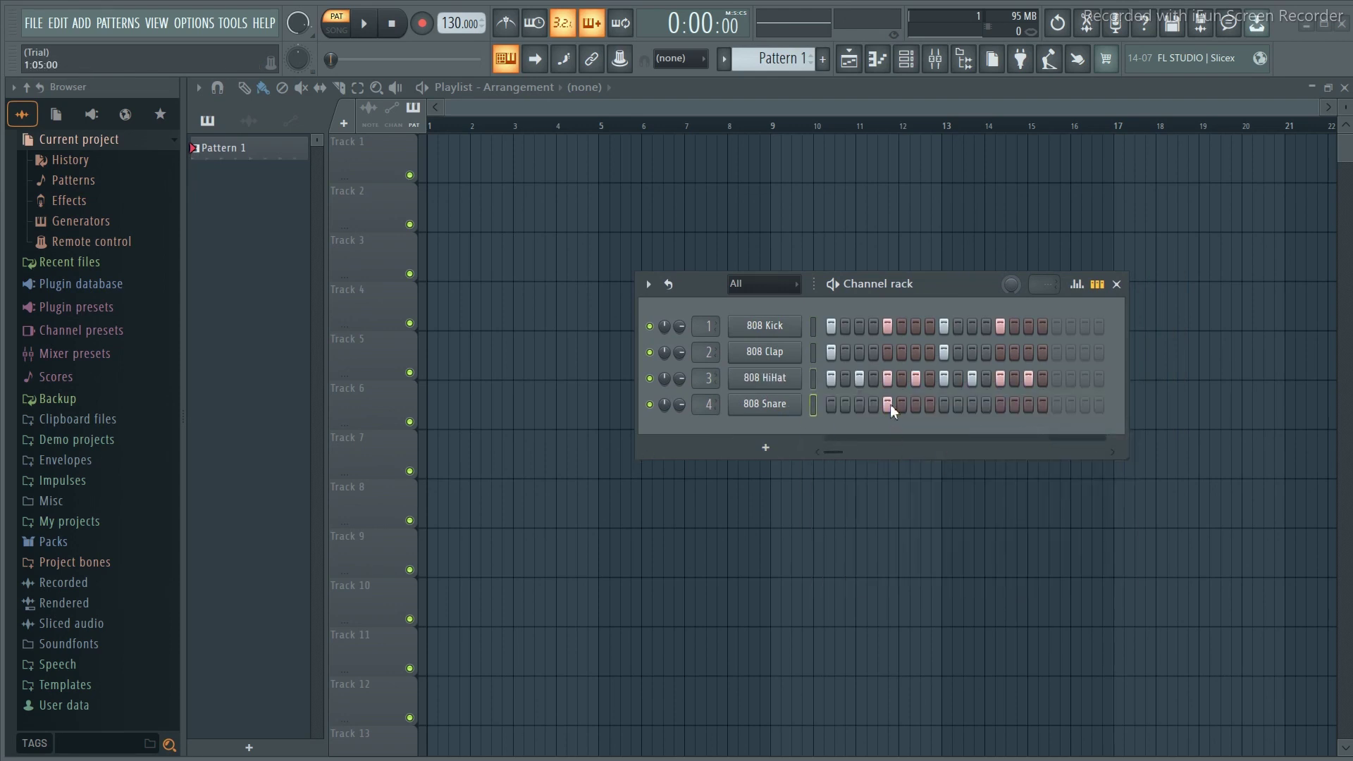
left_click(1000, 404)
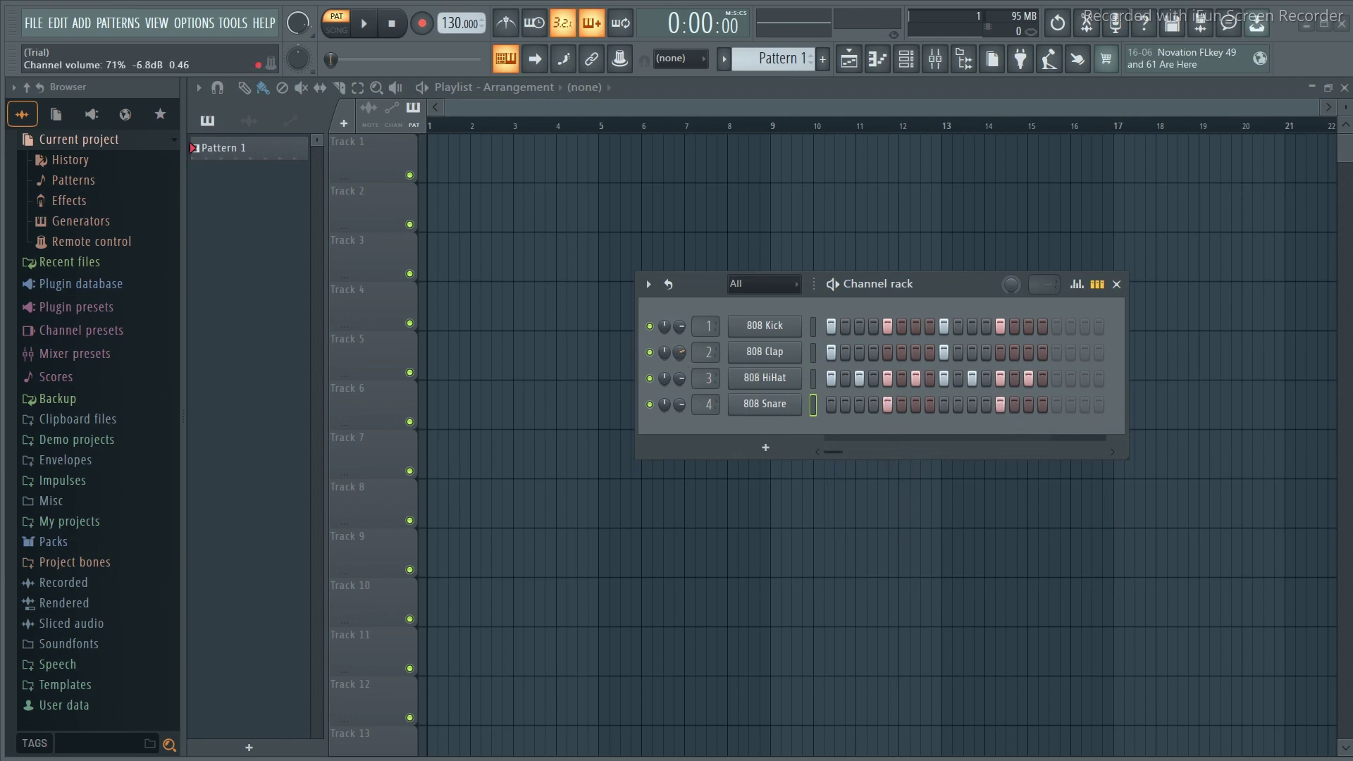
Step: Adjust the channel volumes of the 808 Clap and 808 Kick, and play the pattern to check the balance
left_click_drag(679, 353, 679, 430)
left_click_drag(680, 327, 690, 328)
key("space")
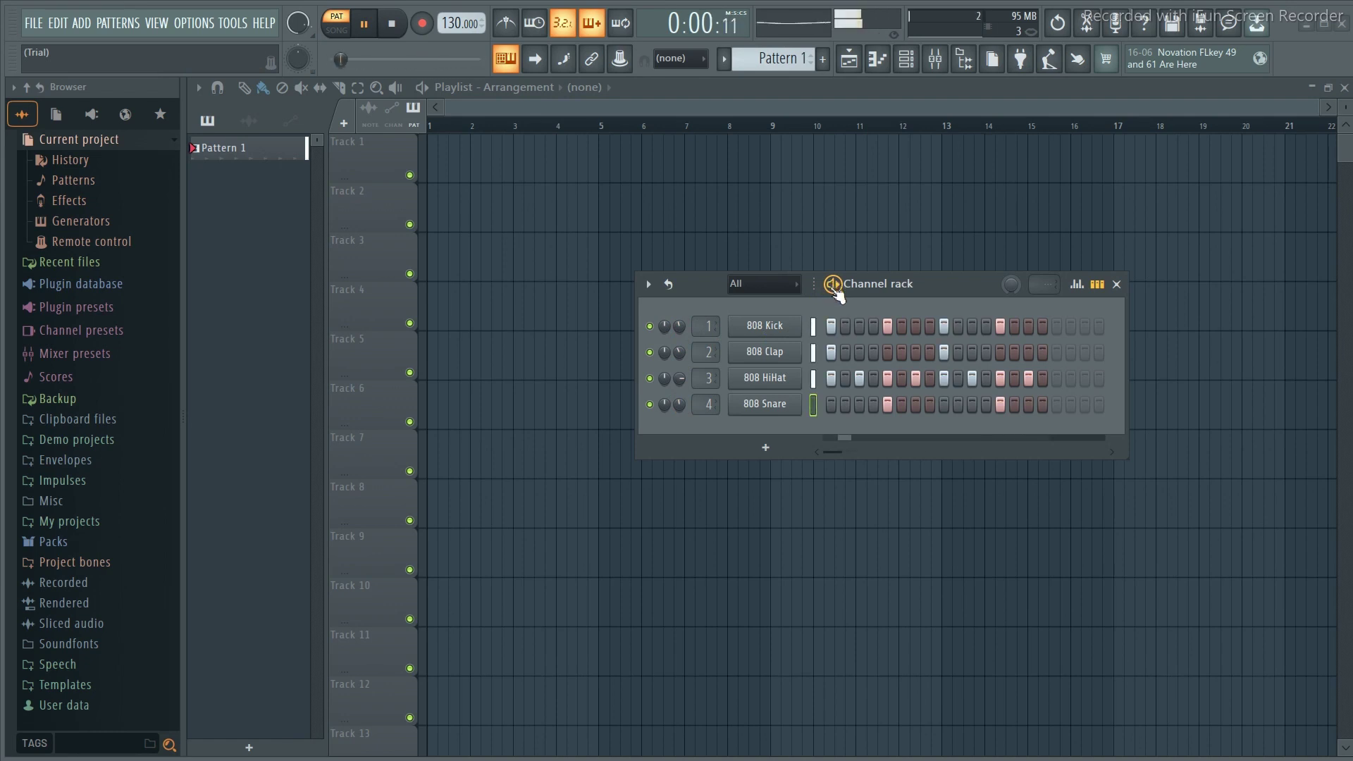
key("space")
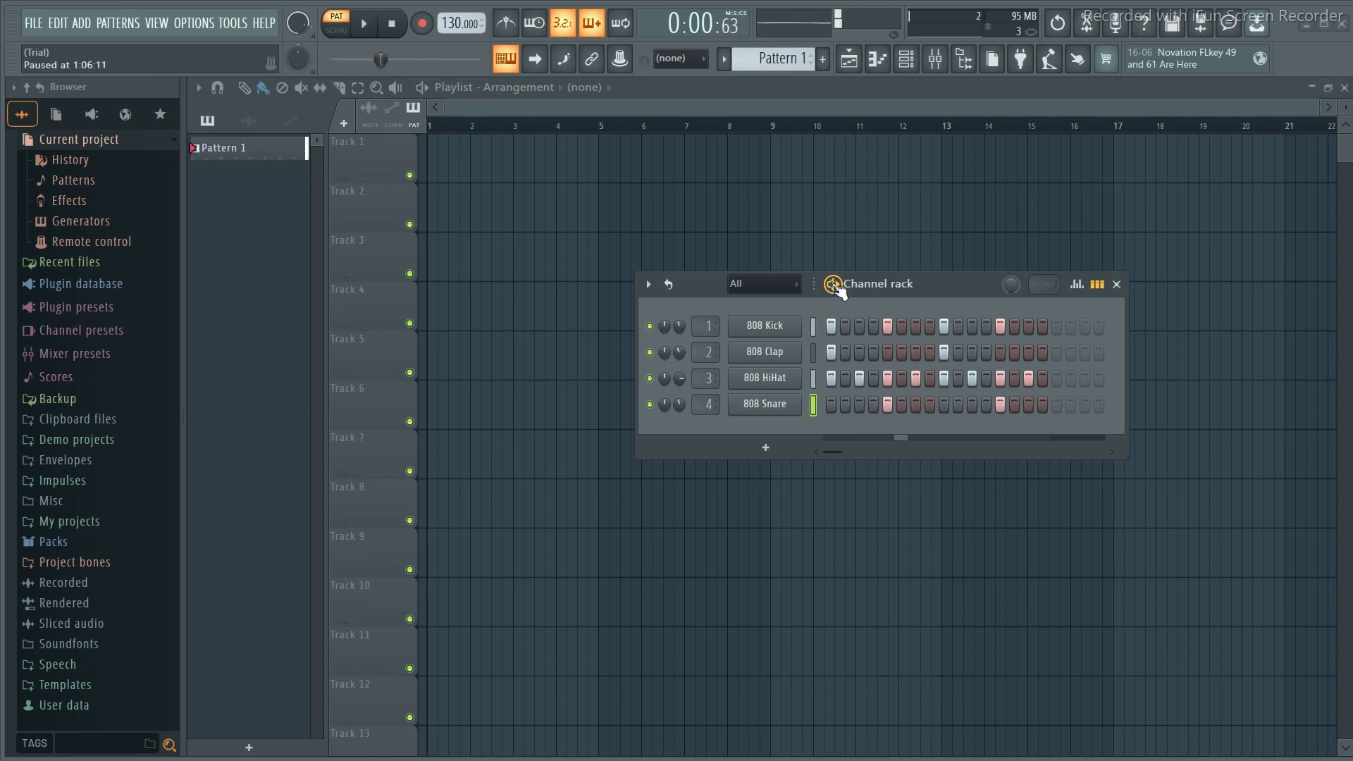
Step: Add 808 Snare hits on steps 11 and 15 while auditioning the pattern, and stop playback
left_click(971, 405)
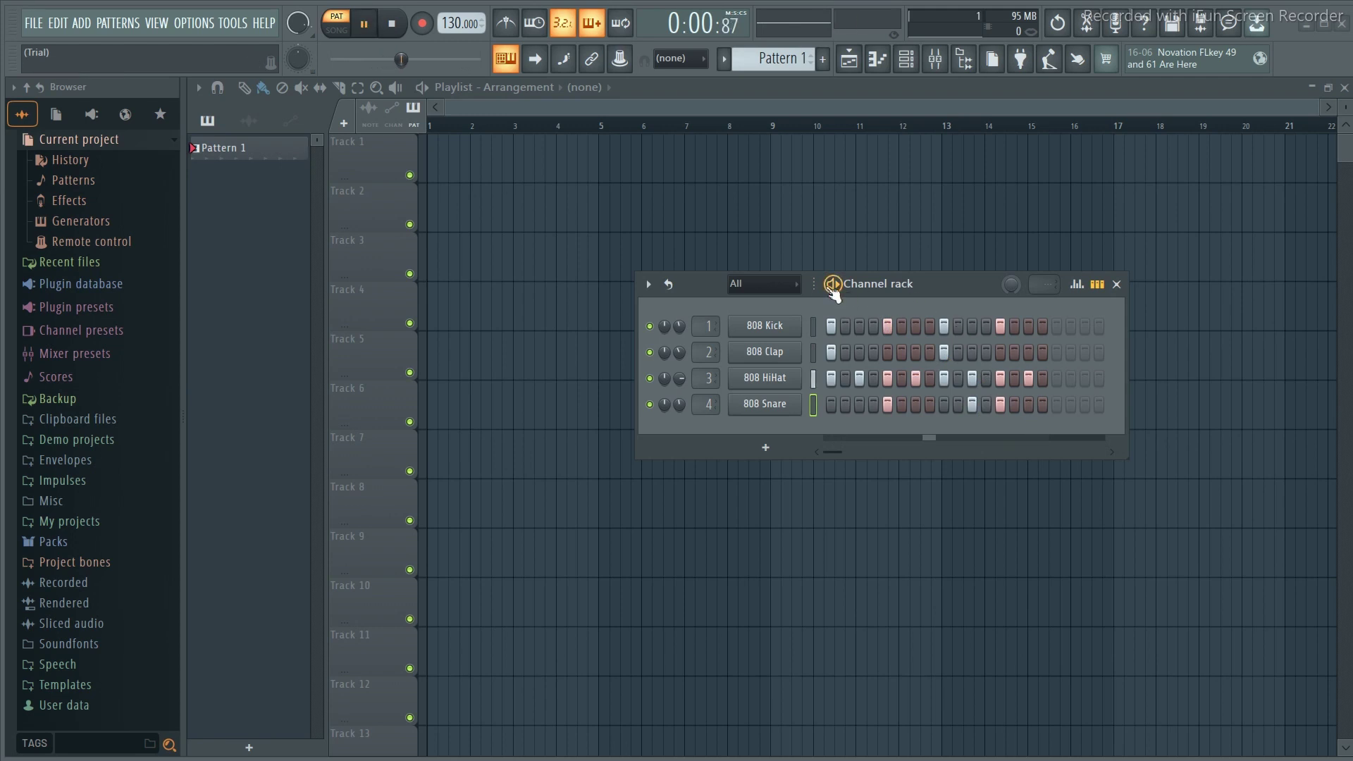
key("space")
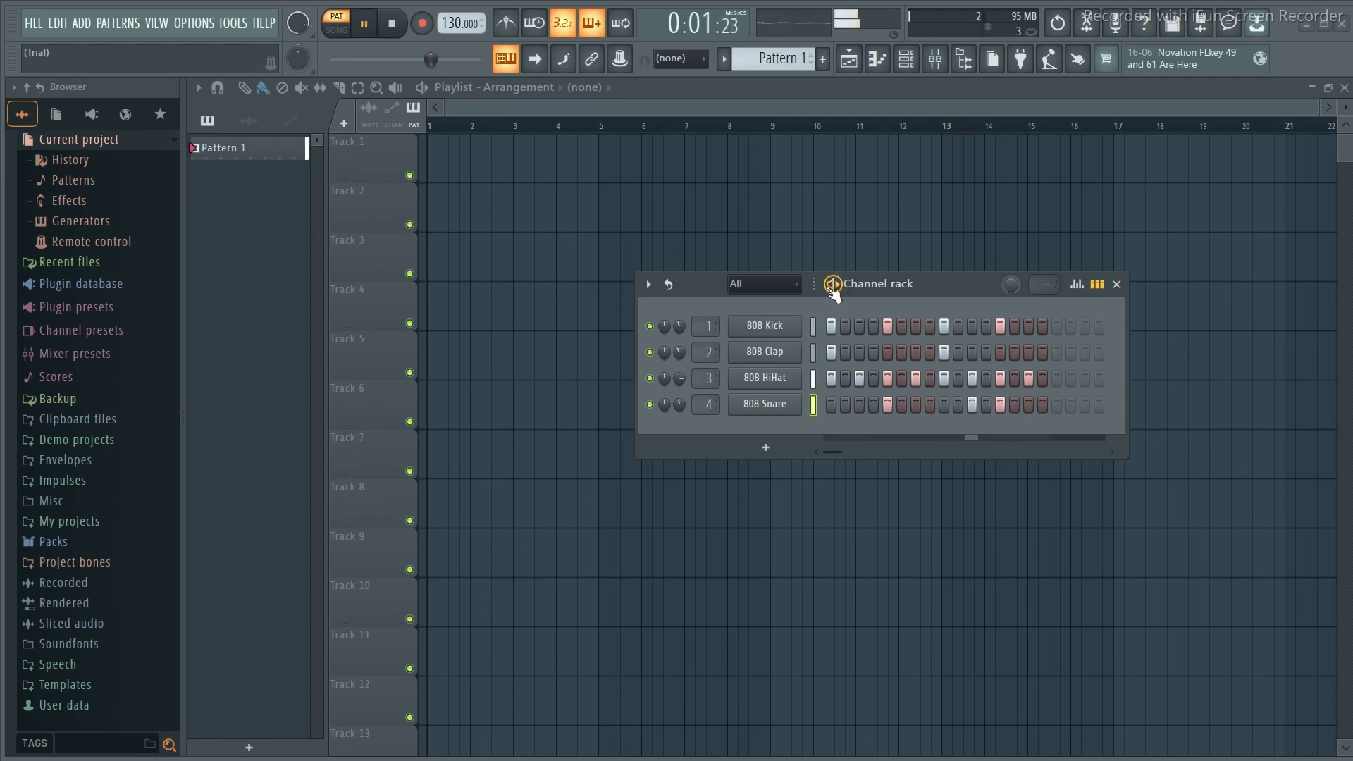
left_click(1028, 405)
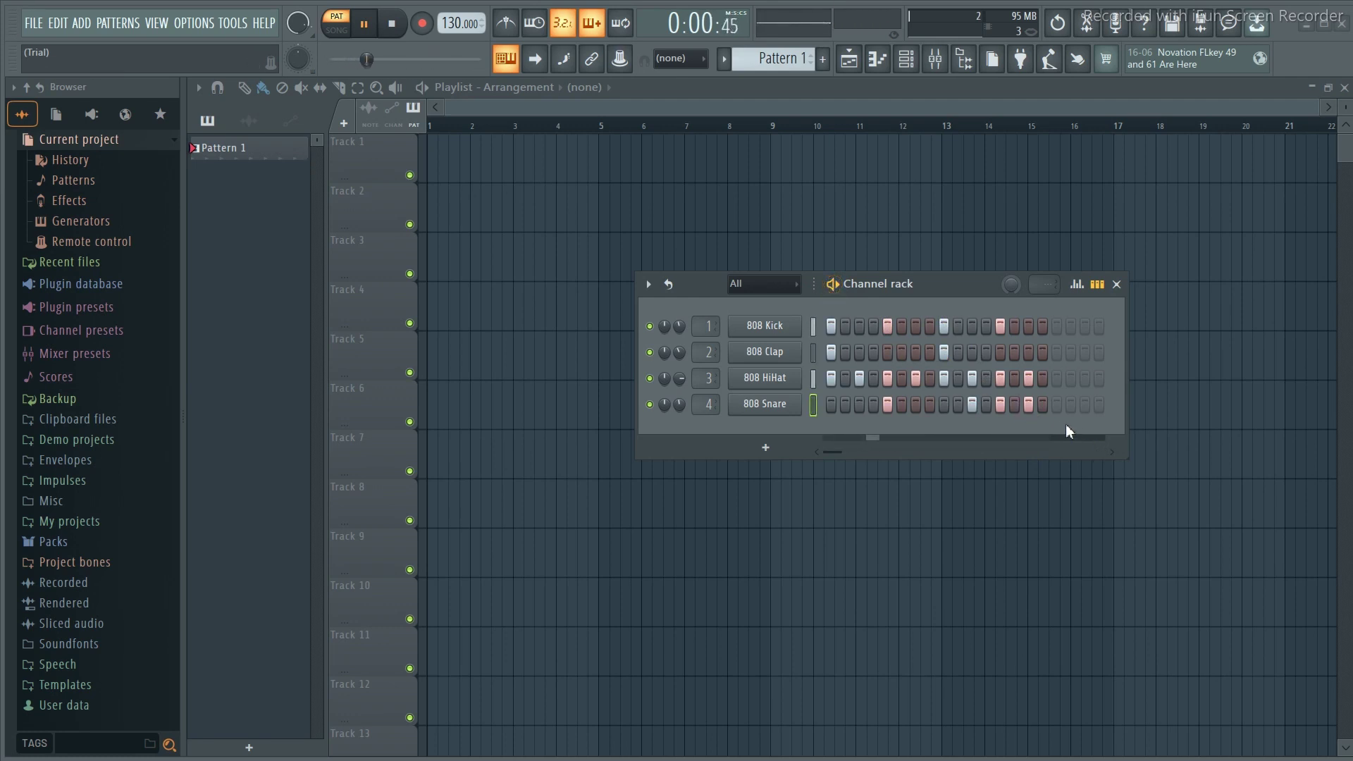
left_click(832, 284)
left_click_drag(930, 283, 952, 266)
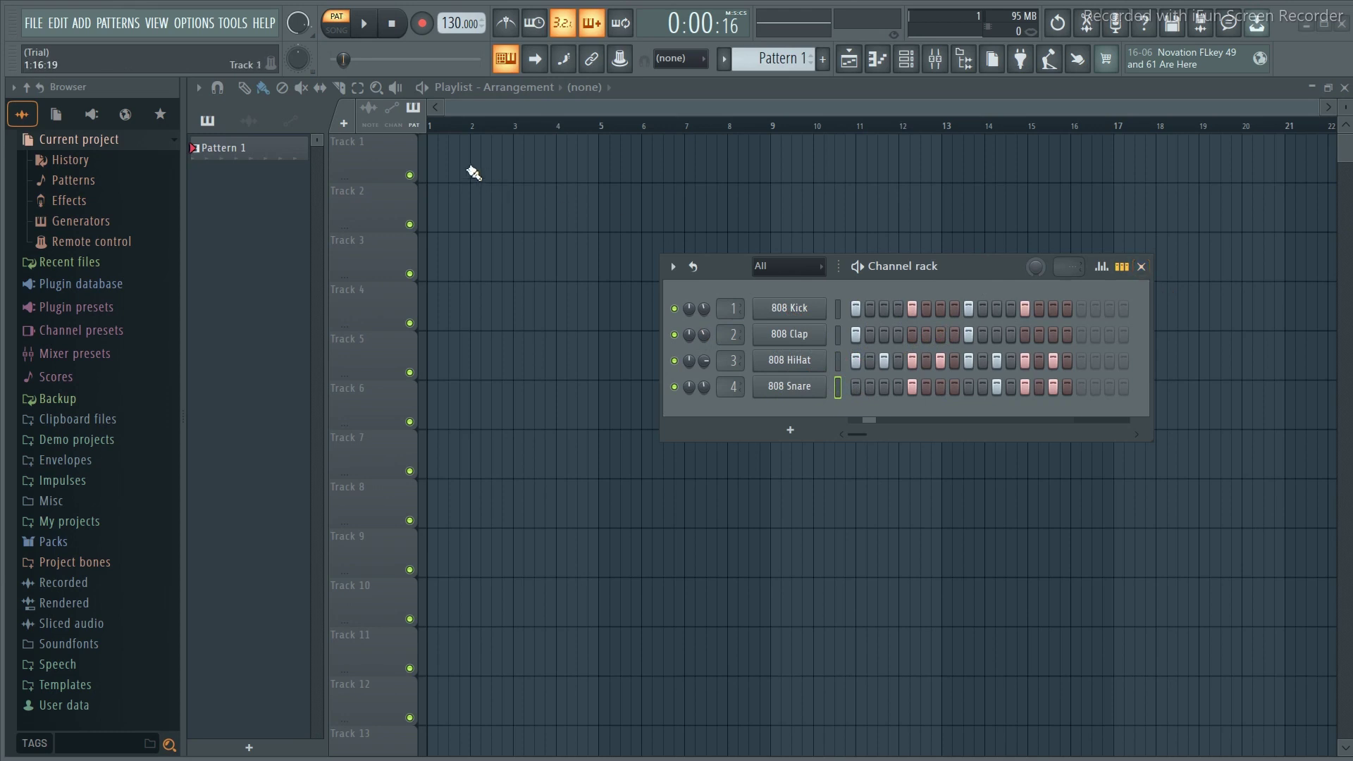
Step: Place Pattern 1 at bar 1 of Track 1 in the playlist, close the channel rack, and play the arrangement
left_click(433, 158)
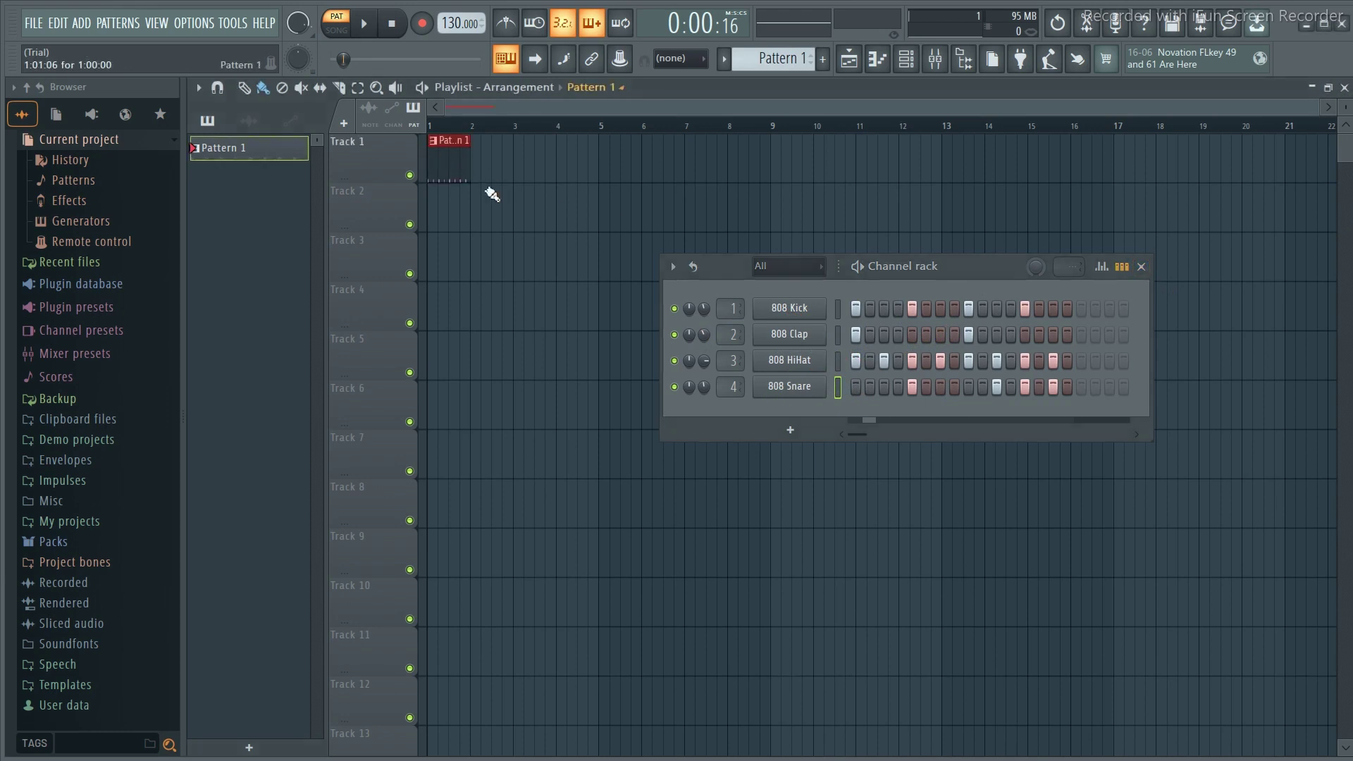
left_click(1142, 268)
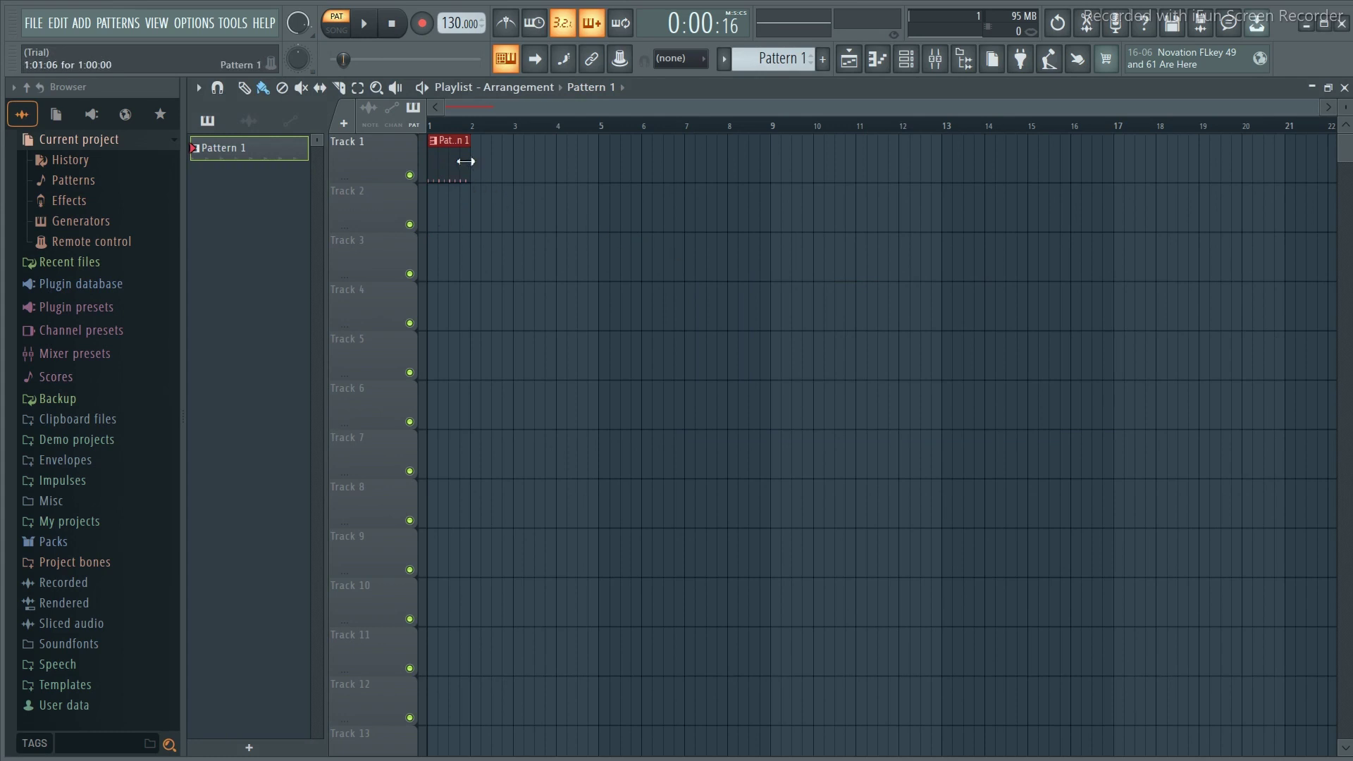
left_click(422, 87)
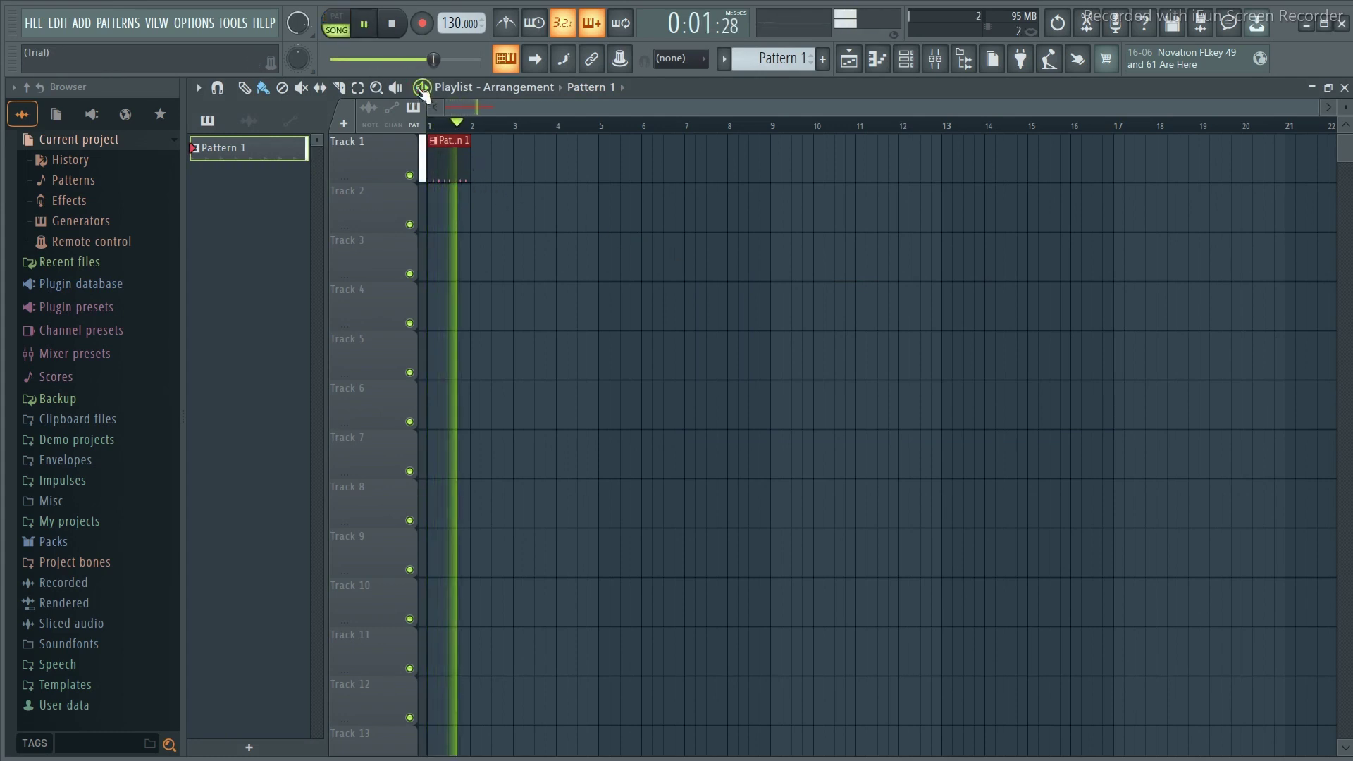
left_click(422, 87)
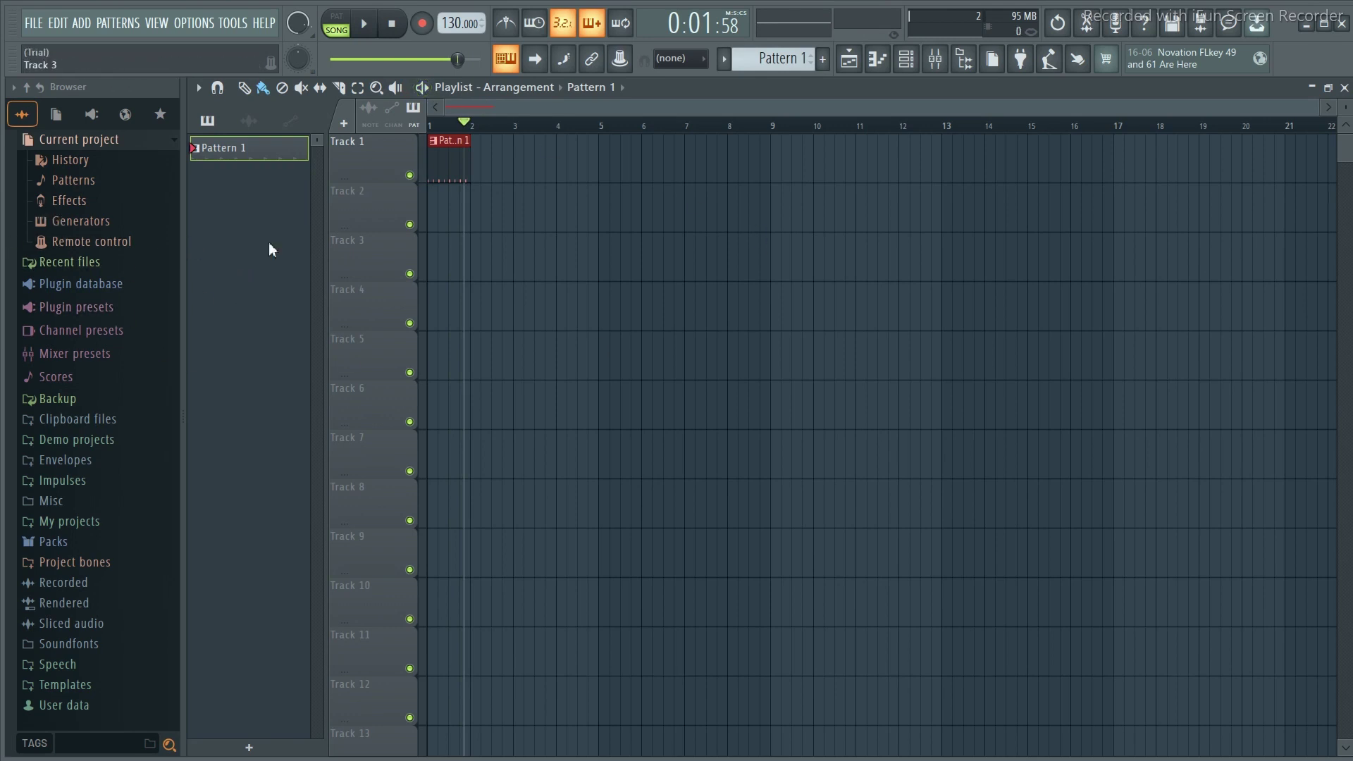
Step: Start saving the project under a new name, skip to the regular file browser, and choose the personal user folder
left_click(31, 25)
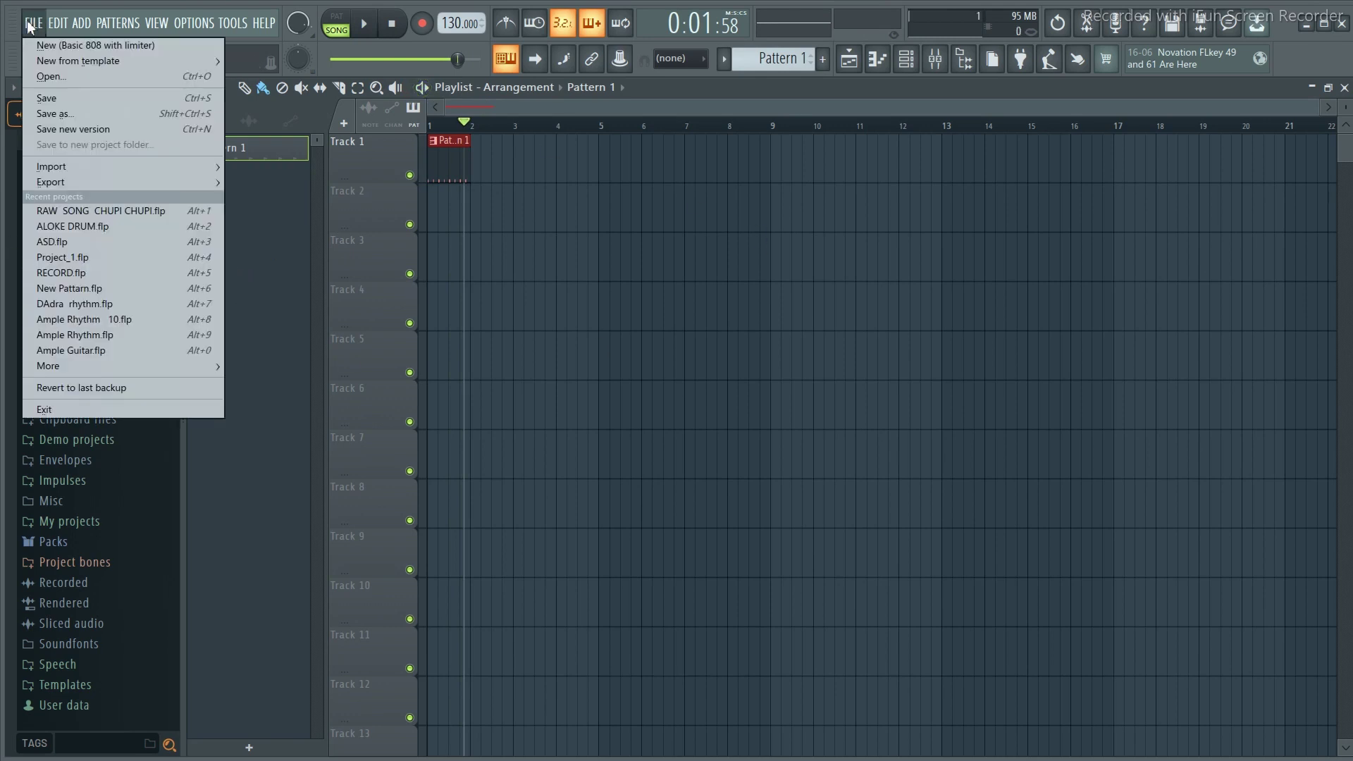
left_click(136, 117)
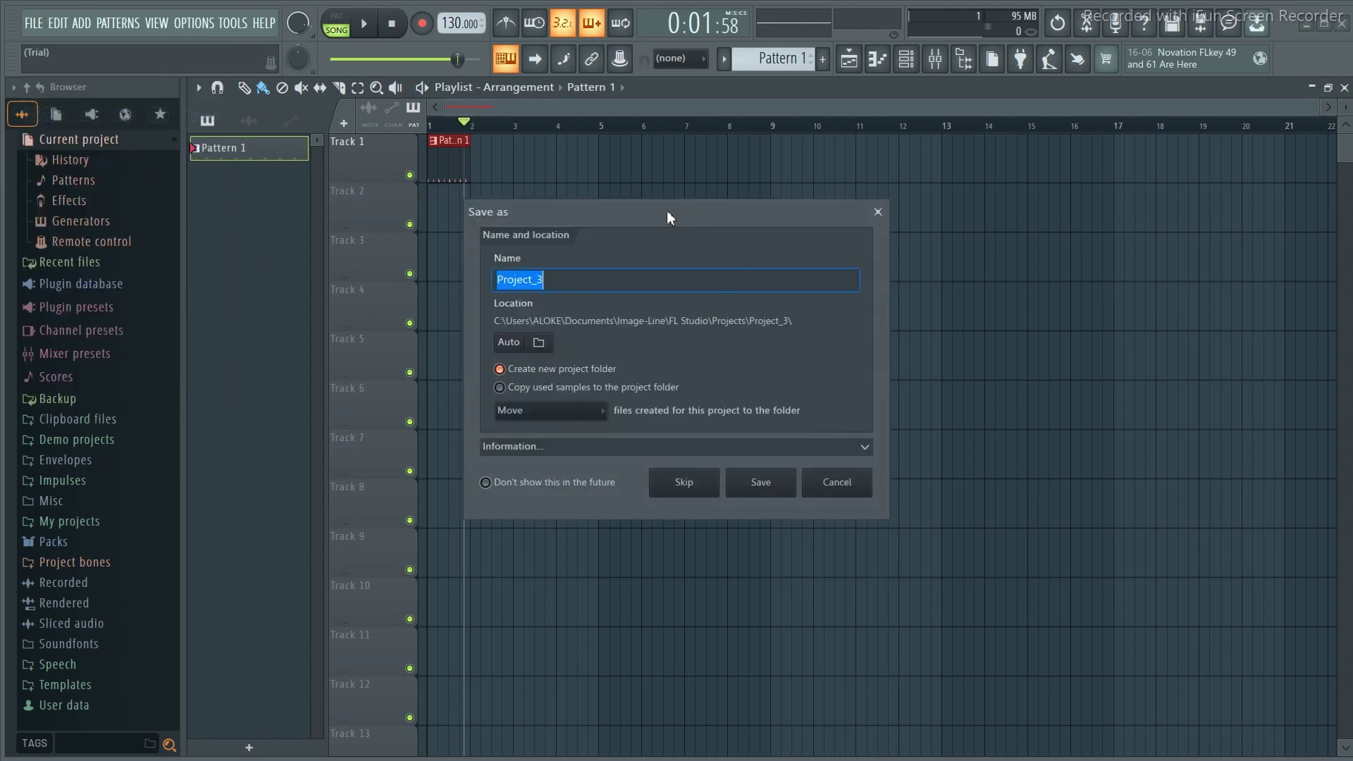
left_click_drag(666, 210, 708, 212)
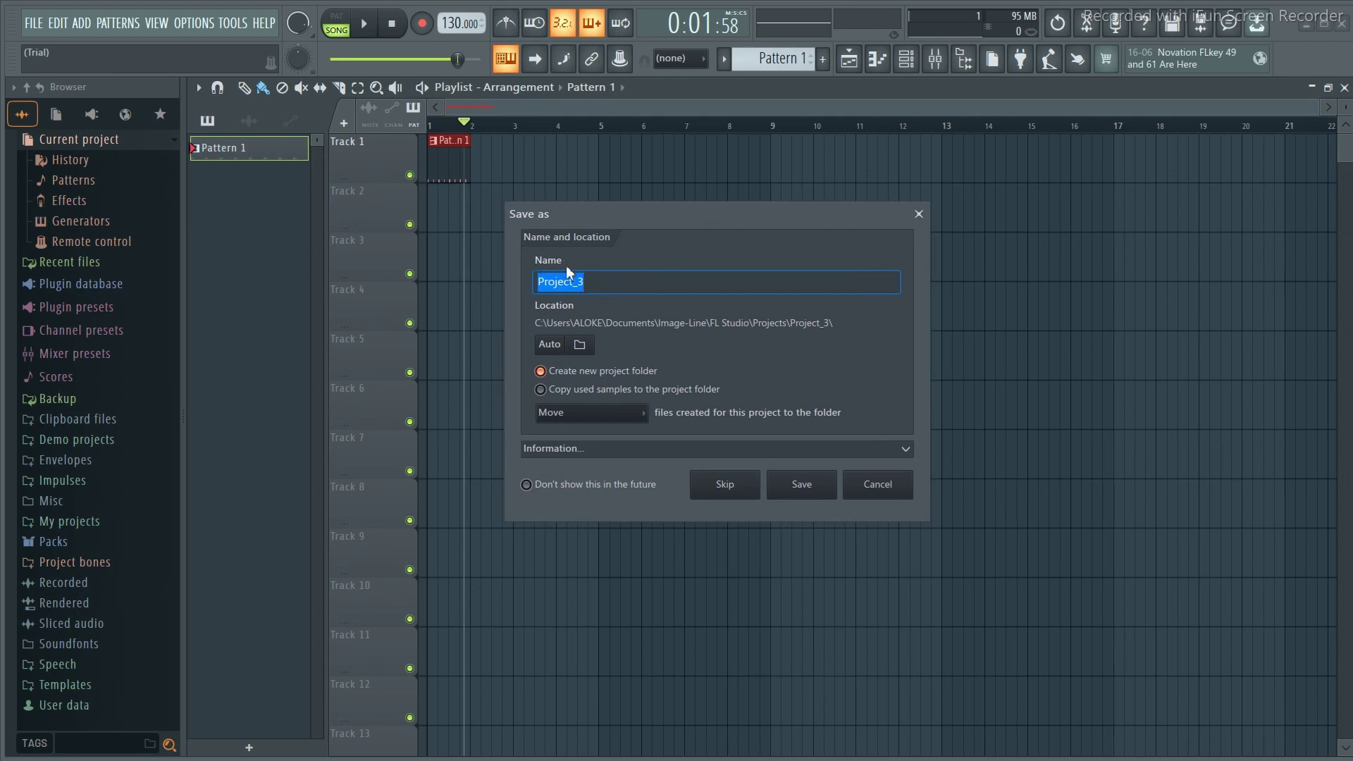
left_click(726, 486)
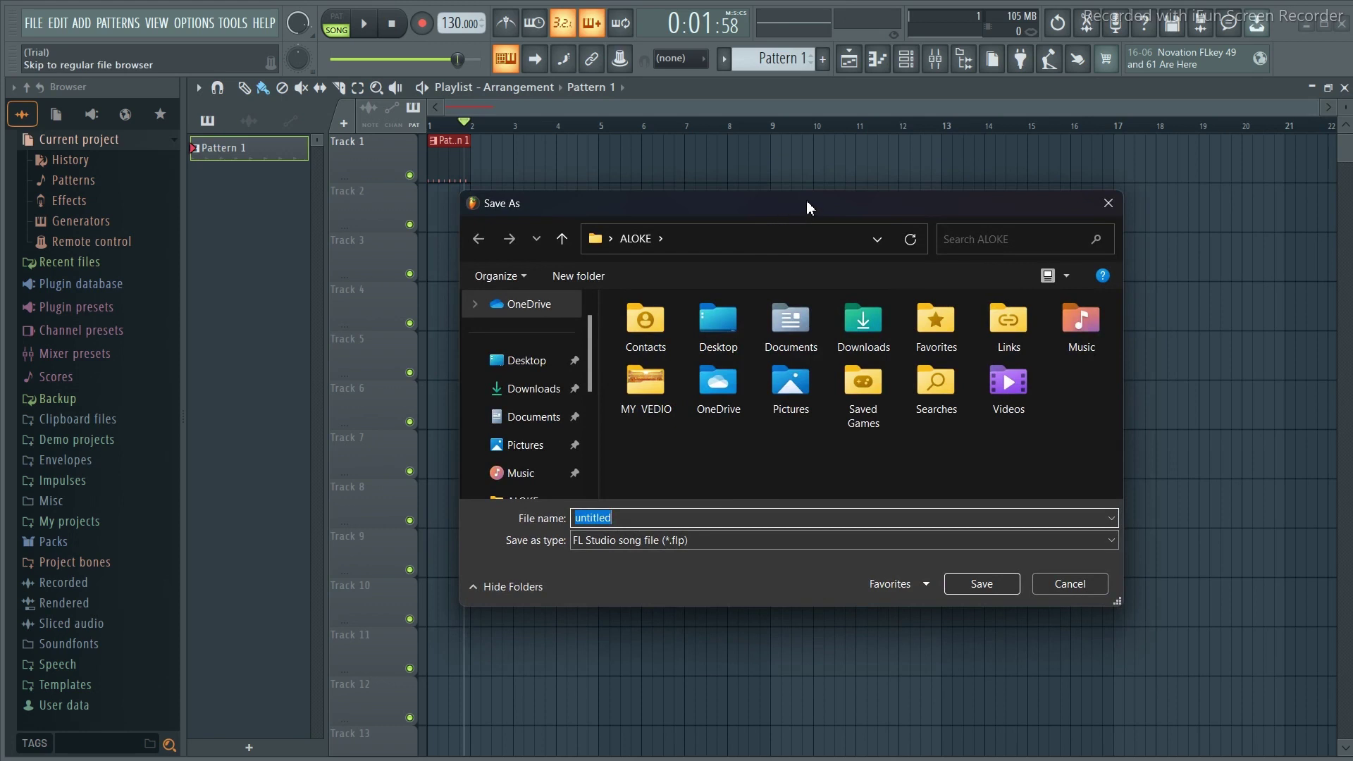
left_click_drag(807, 201, 809, 192)
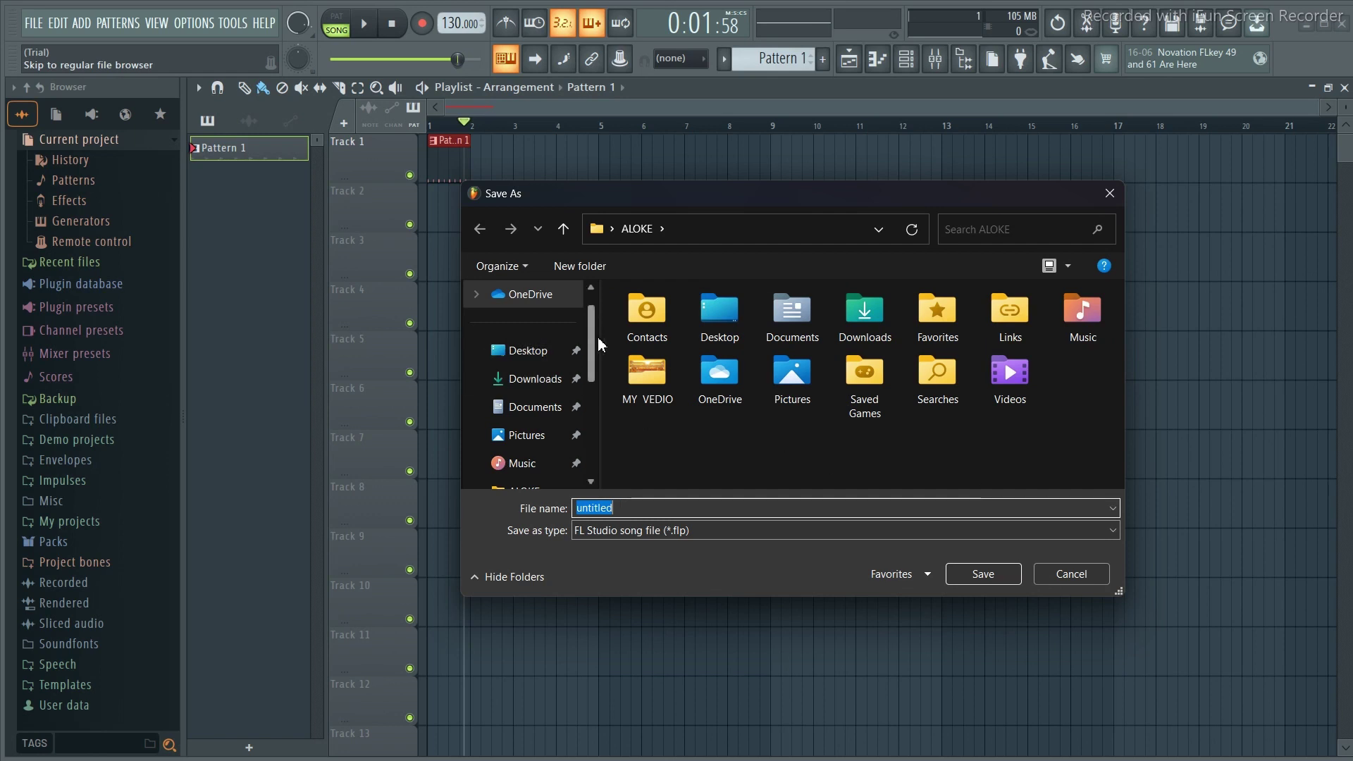
scroll(598, 368, "down", 3)
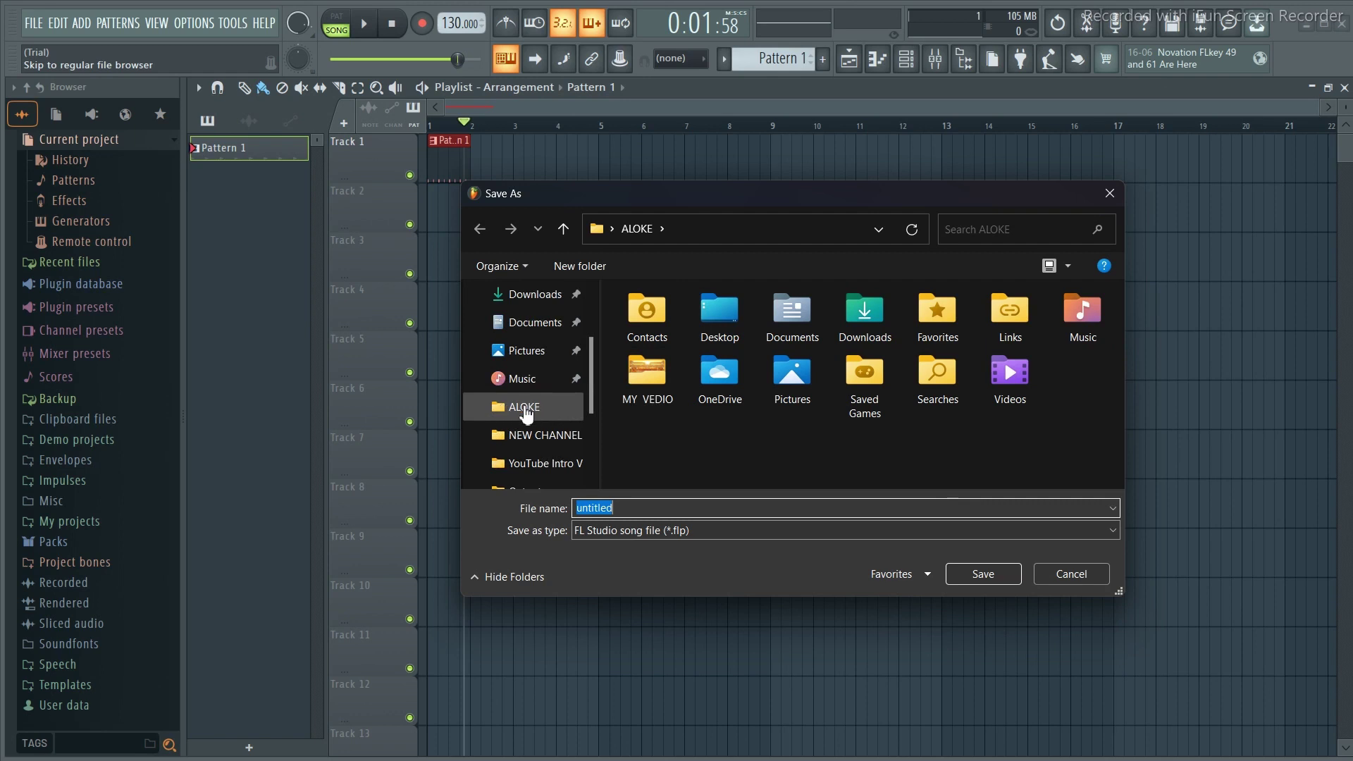
left_click(525, 409)
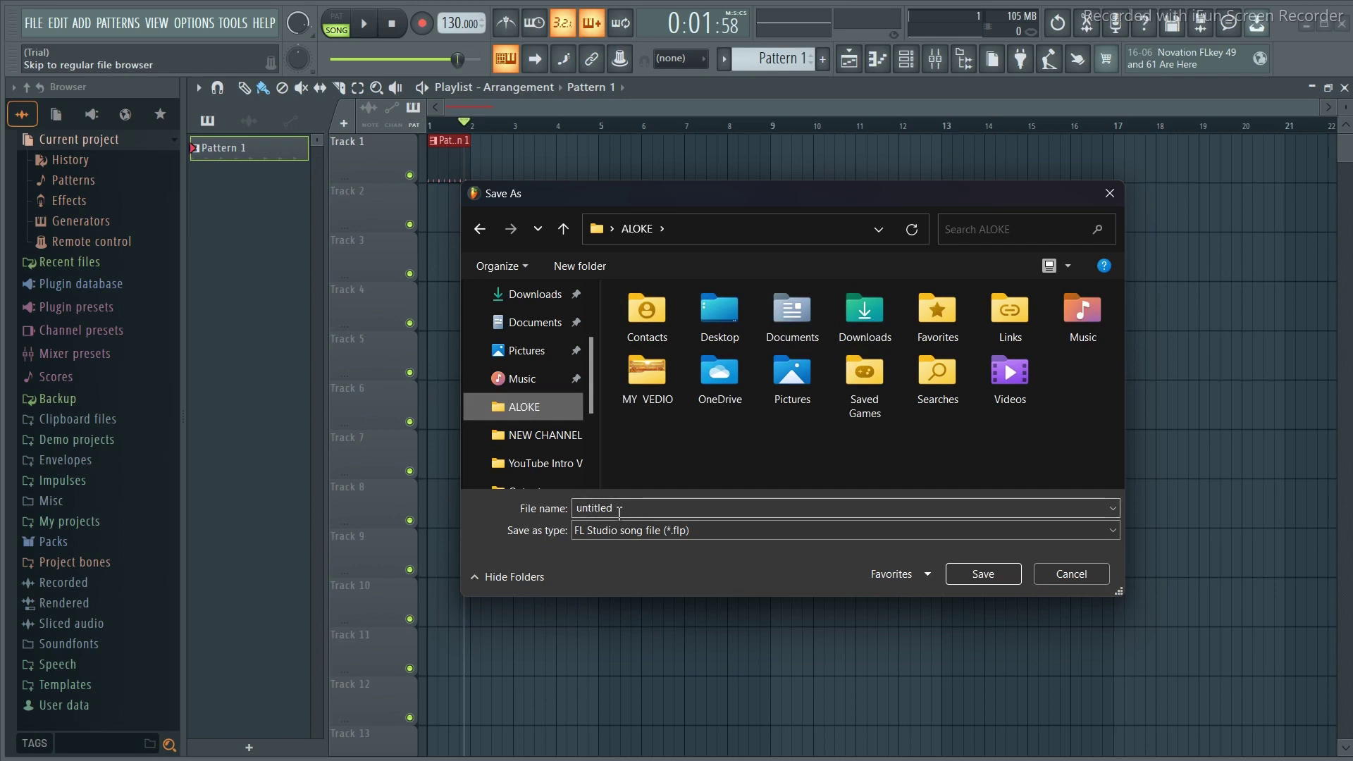
Step: Replace the default file name with SAVE TUTORIAL
left_click(619, 512)
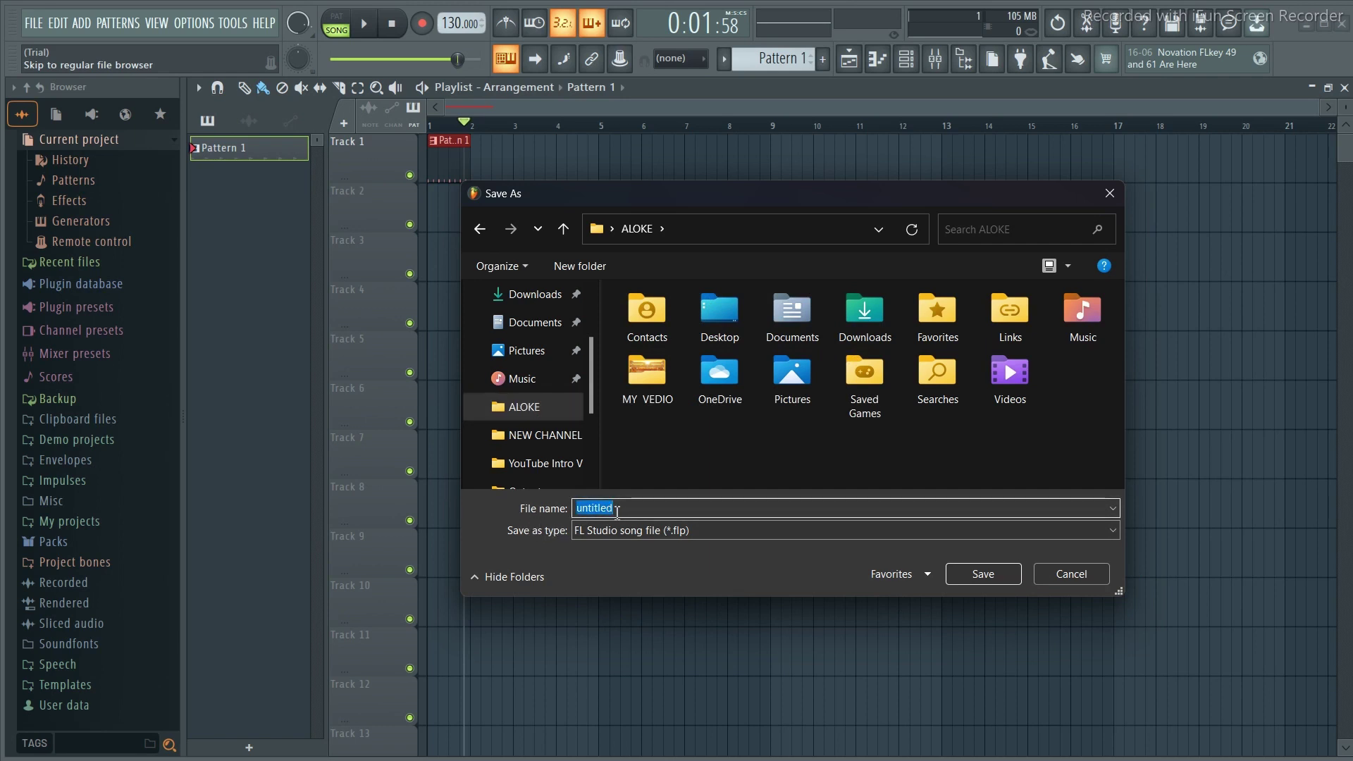
key("BackSpace")
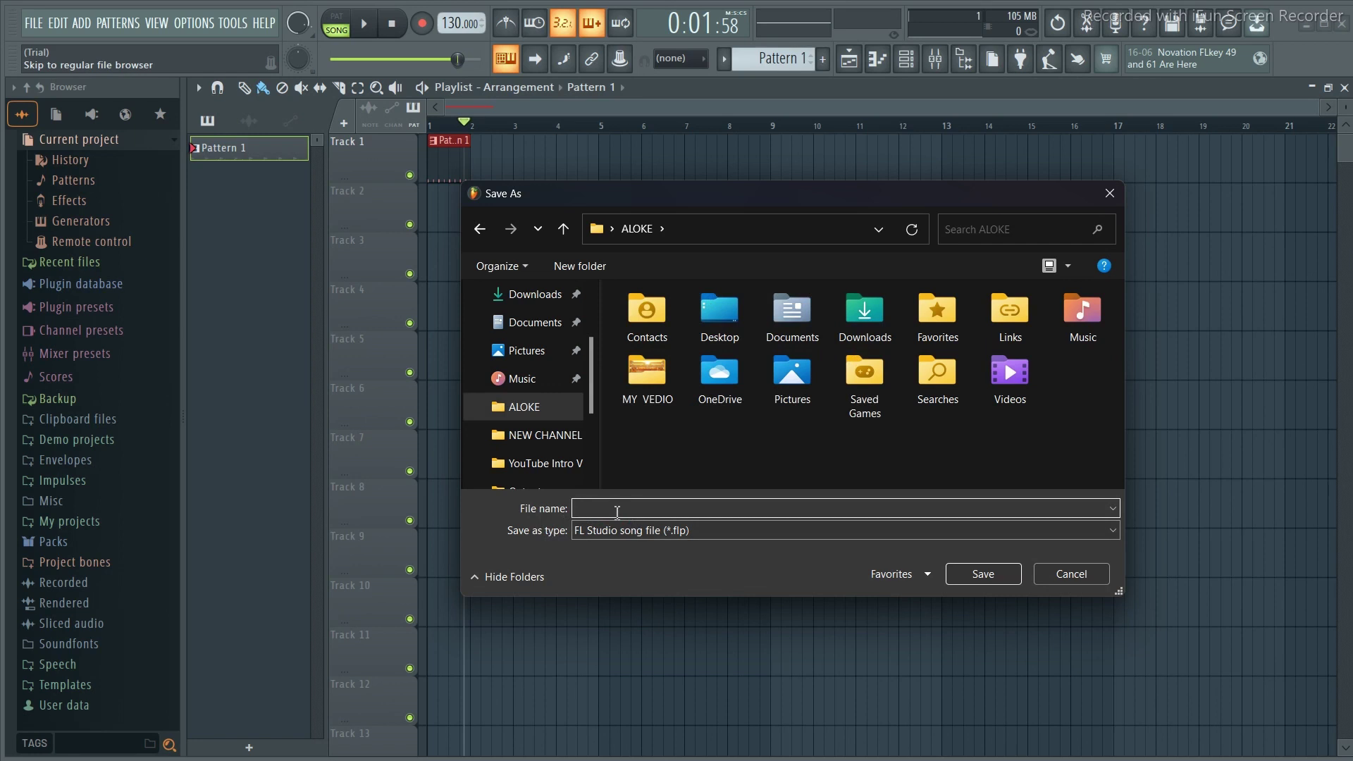
type("SA")
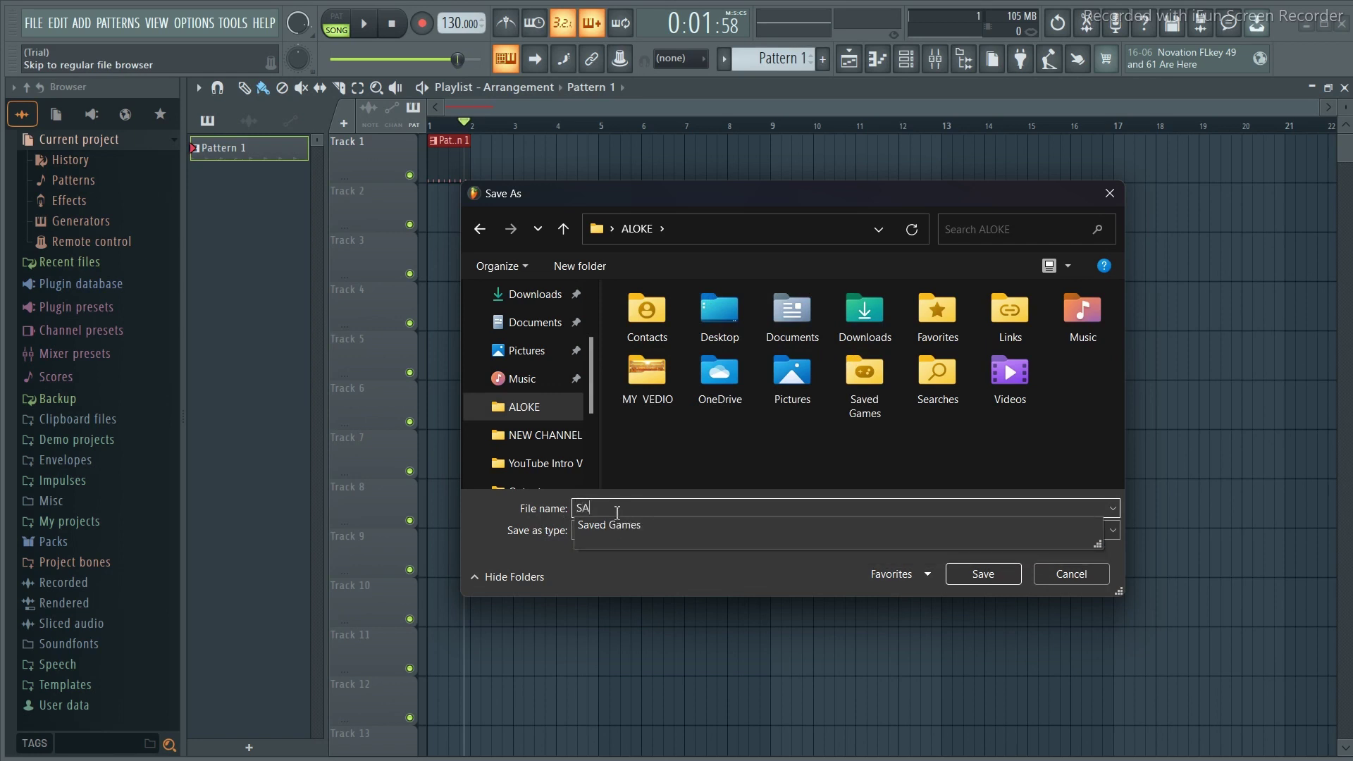
type("VE T")
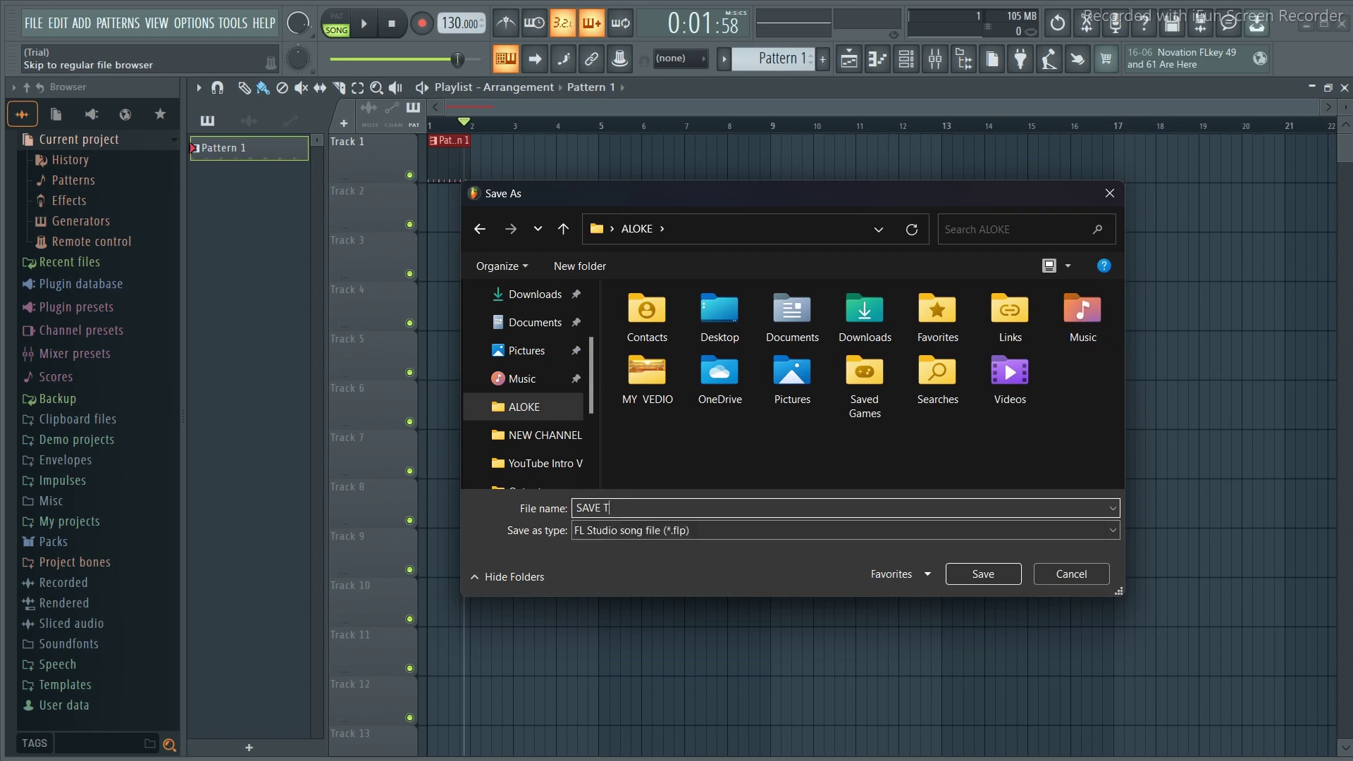
type("UTORIAL")
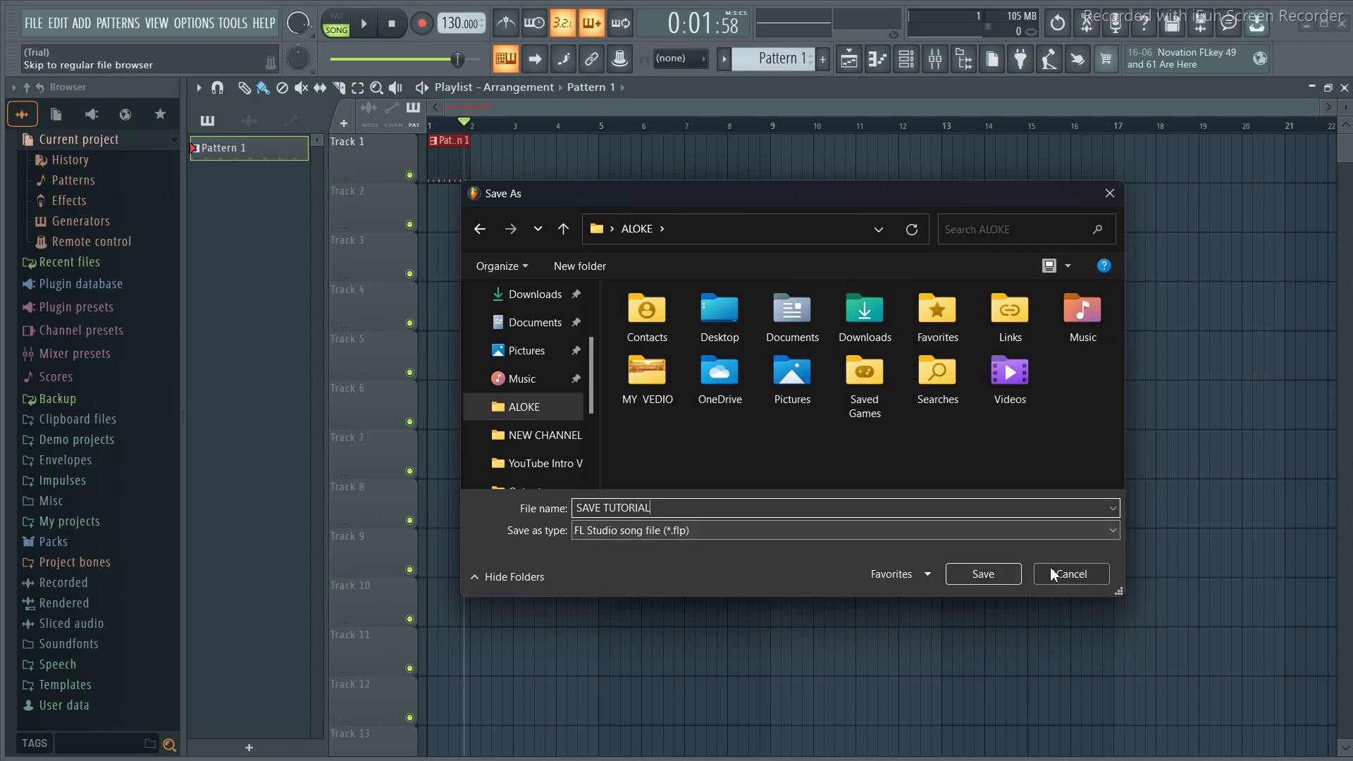
Step: Set the file type to Microsoft wave file (*.wav) and confirm the save to open the rendering settings
left_click(1114, 532)
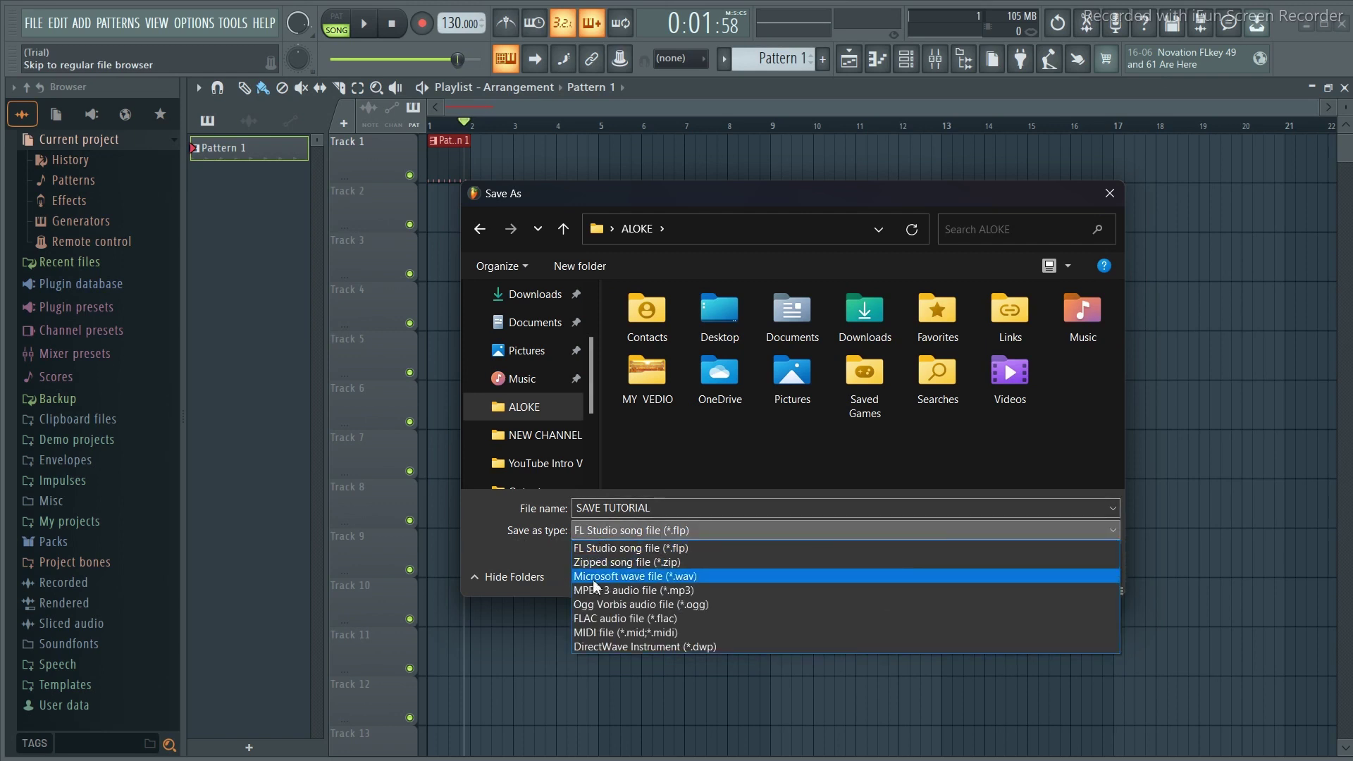
left_click(670, 584)
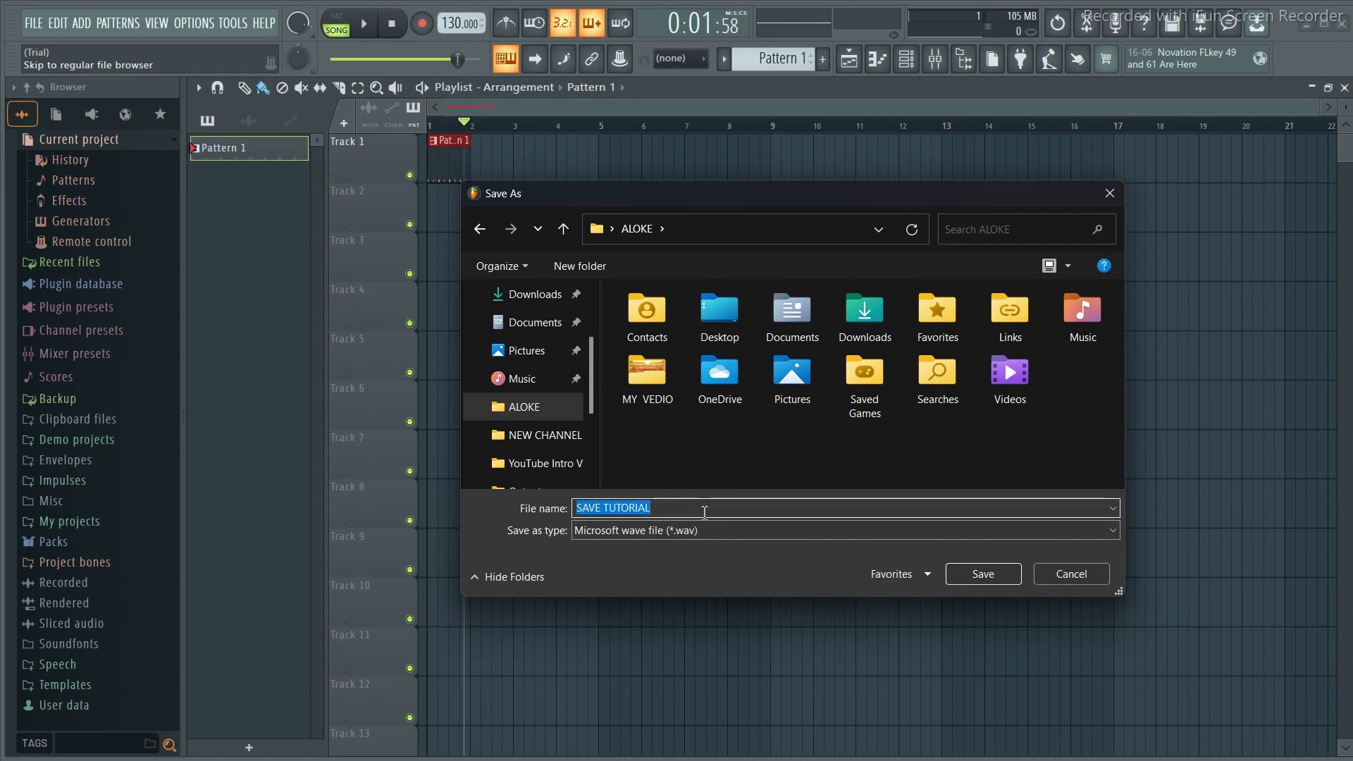
left_click(993, 577)
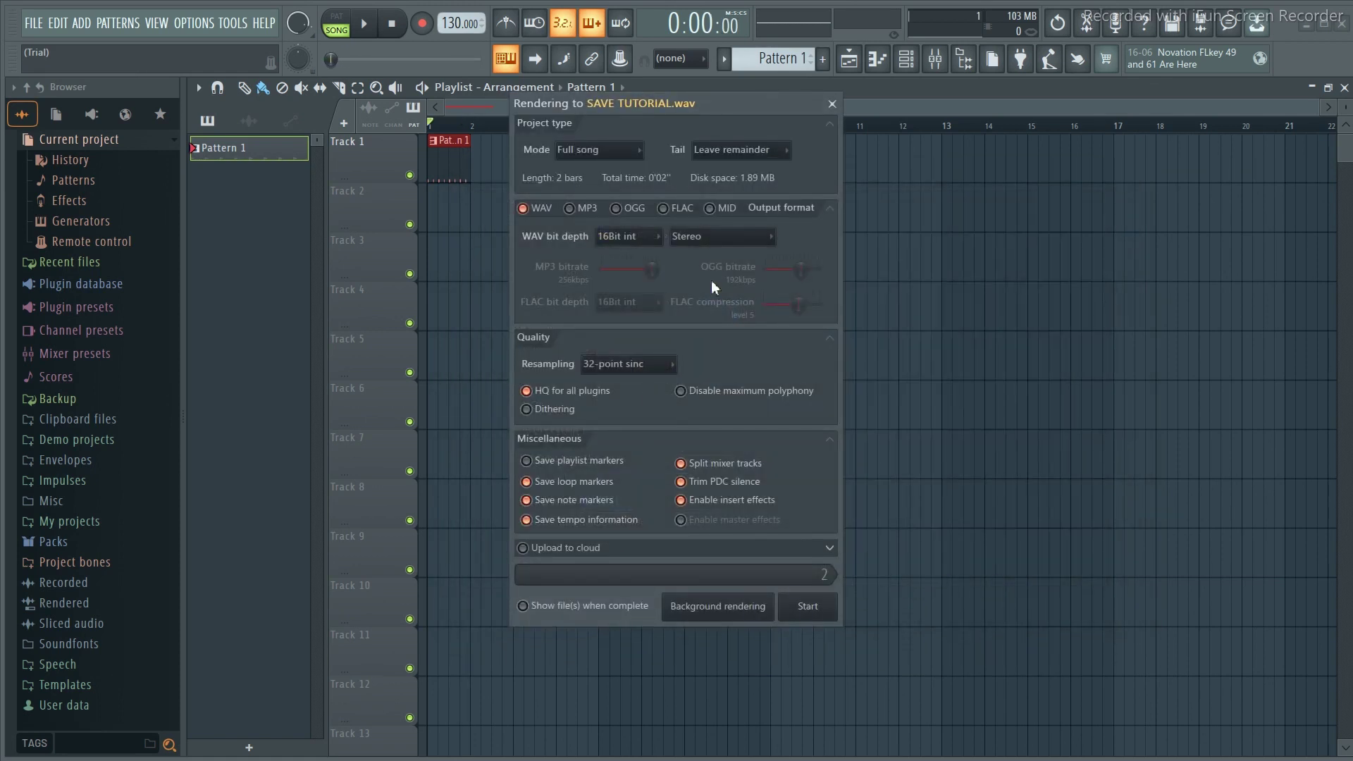
Step: Review the rendering settings for SAVE TUTORIAL.wav, including the output format and the miscellaneous mixer track options
left_click_drag(714, 98, 708, 142)
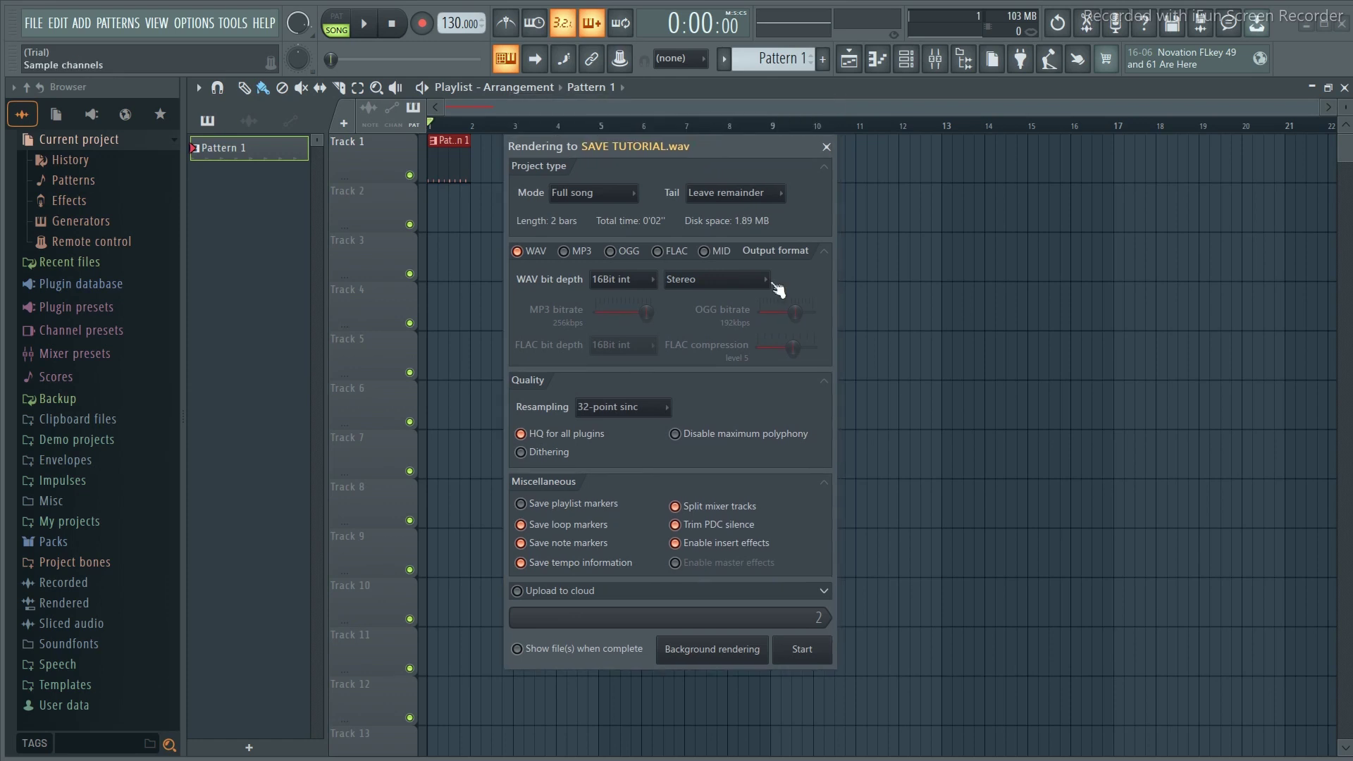
left_click(806, 653)
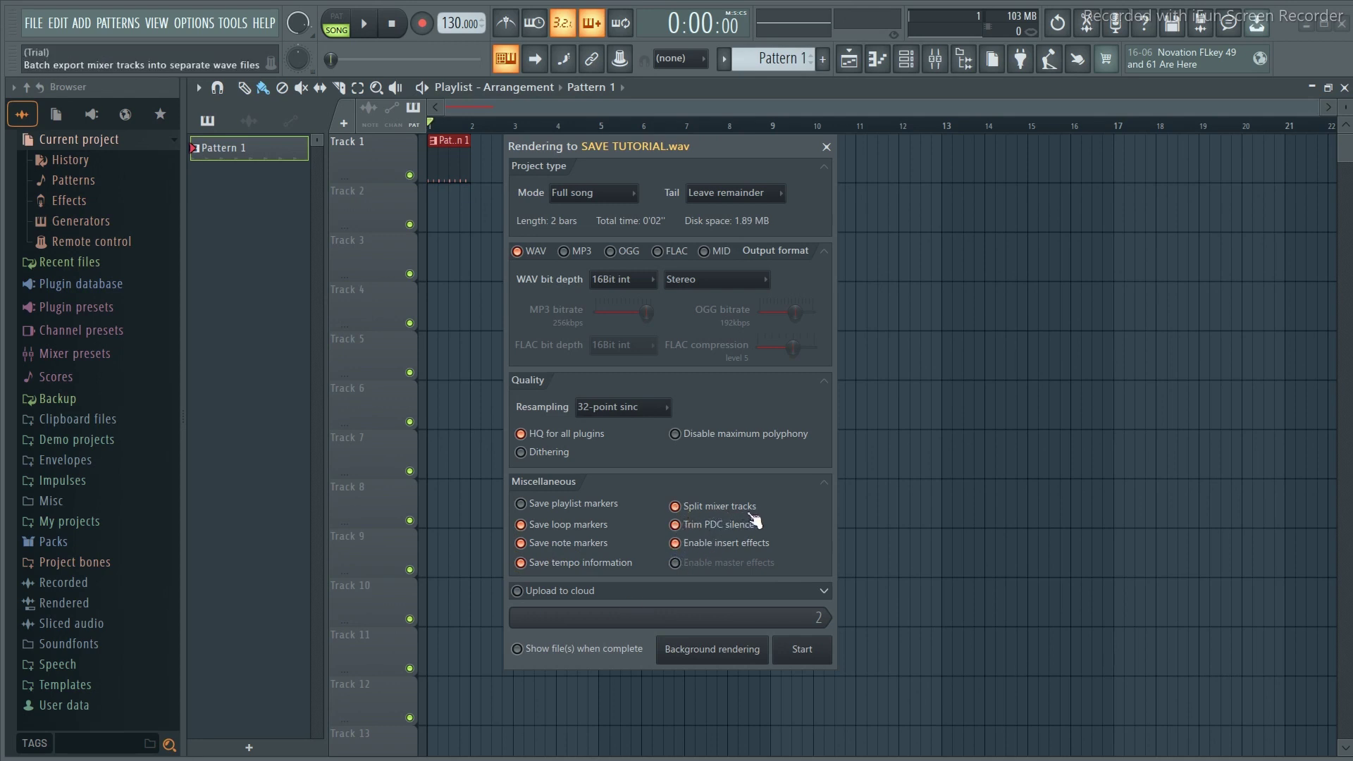
left_click(675, 543)
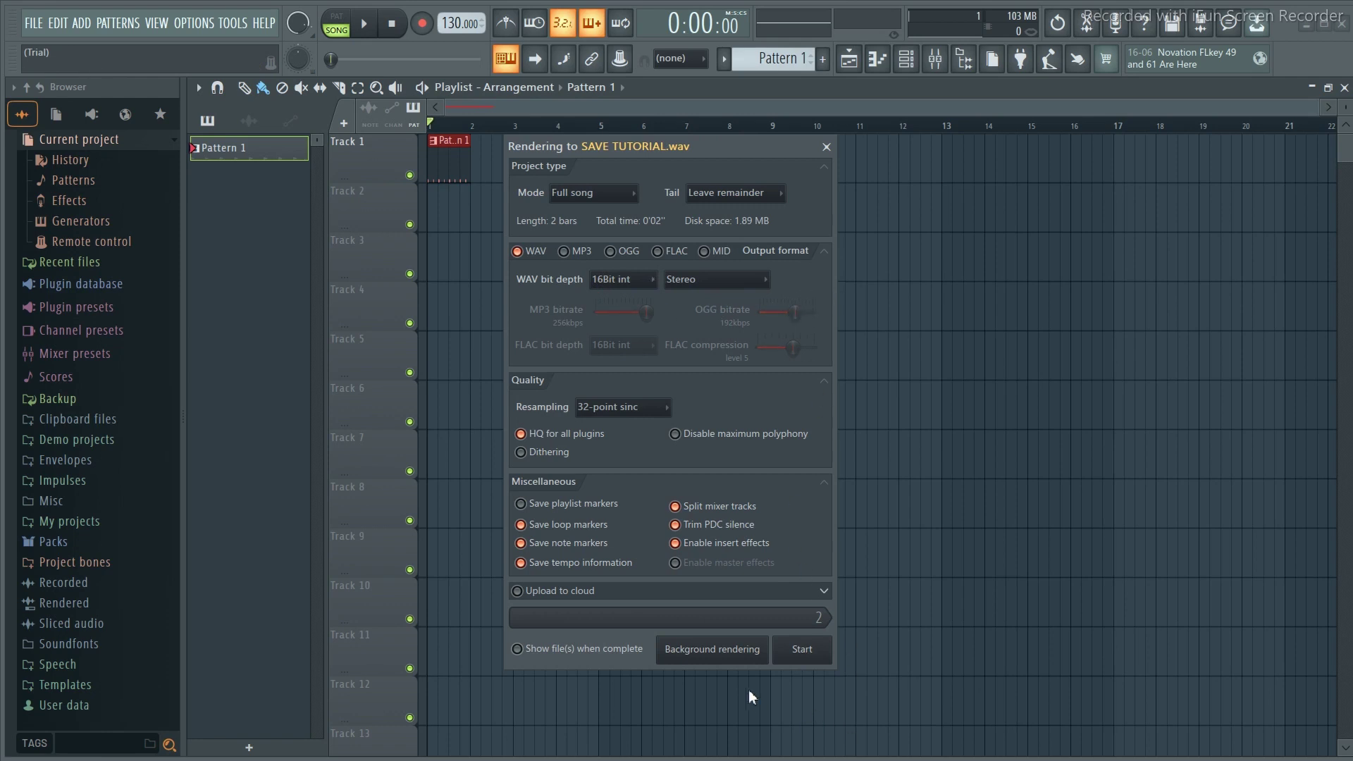
Step: Start rendering the full song to SAVE TUTORIAL.wav with the current settings
left_click(807, 654)
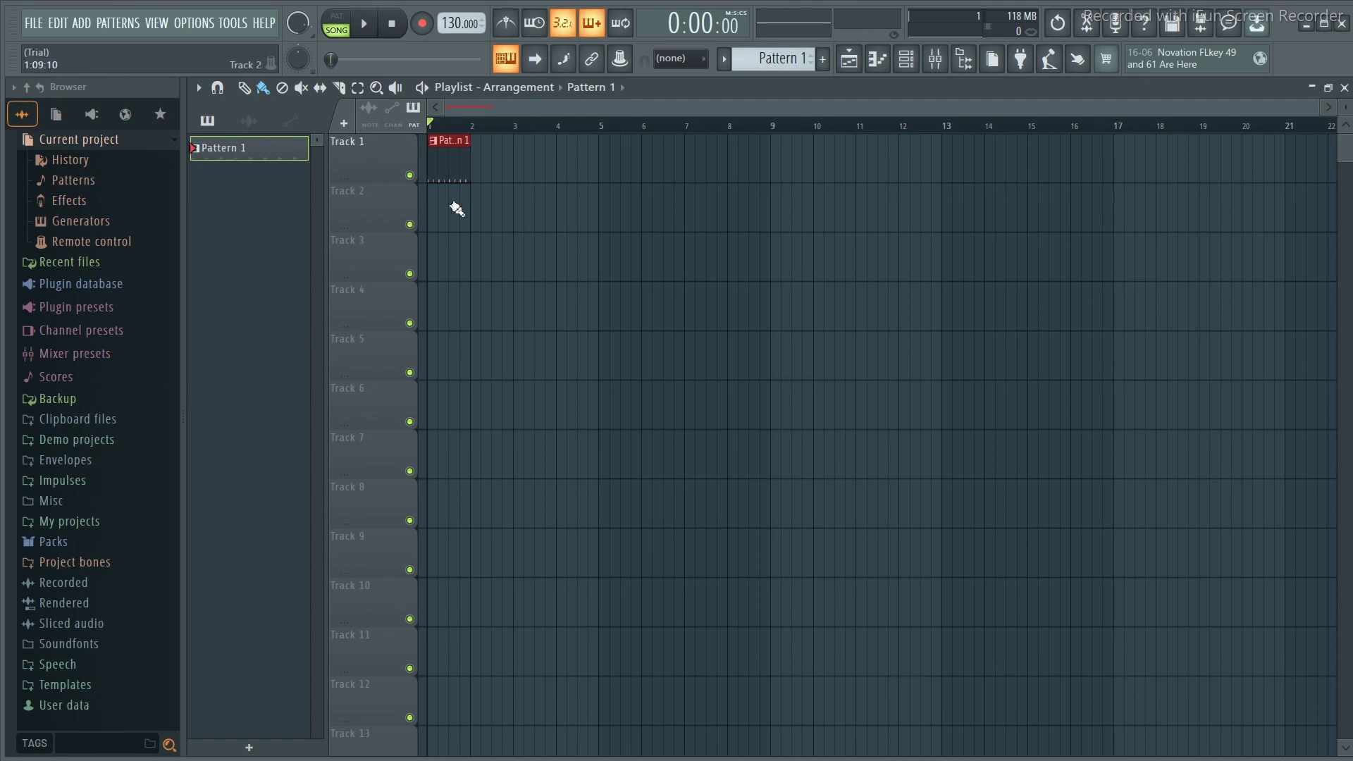
Step: Delete the Pattern 1 clip from Track 1 and clear all steps of the 808 Kick, Clap, HiHat and Snare channels
right_click(451, 160)
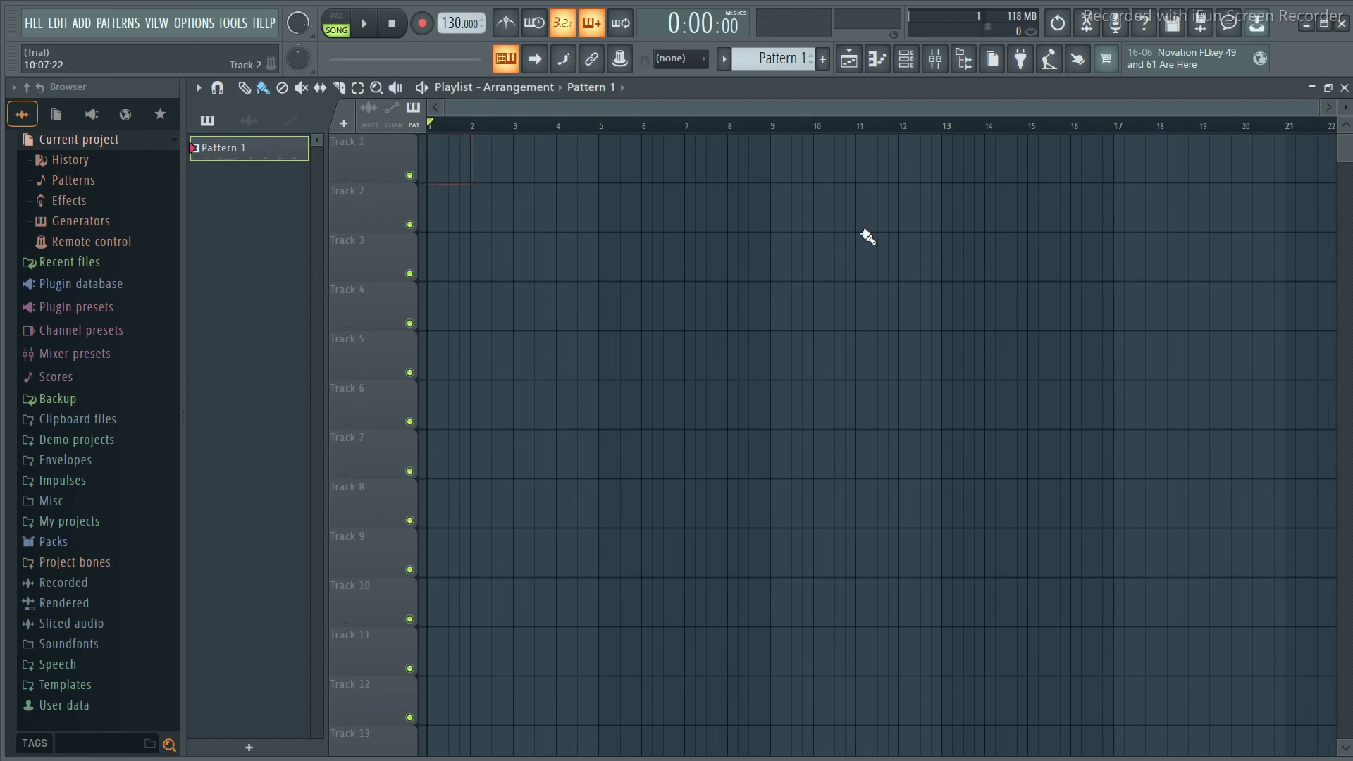
left_click(906, 59)
left_click_drag(1054, 384, 837, 387)
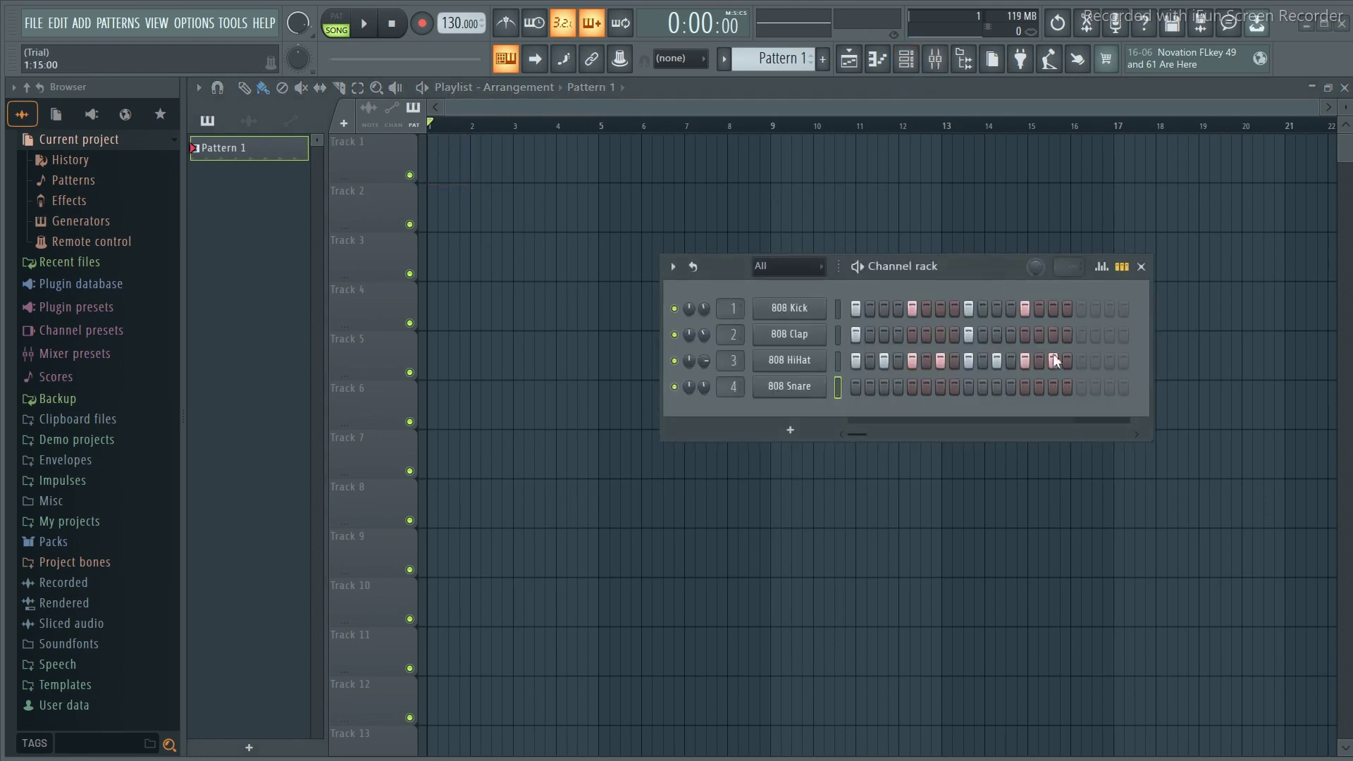
left_click_drag(1055, 359, 850, 363)
left_click_drag(1036, 308, 853, 308)
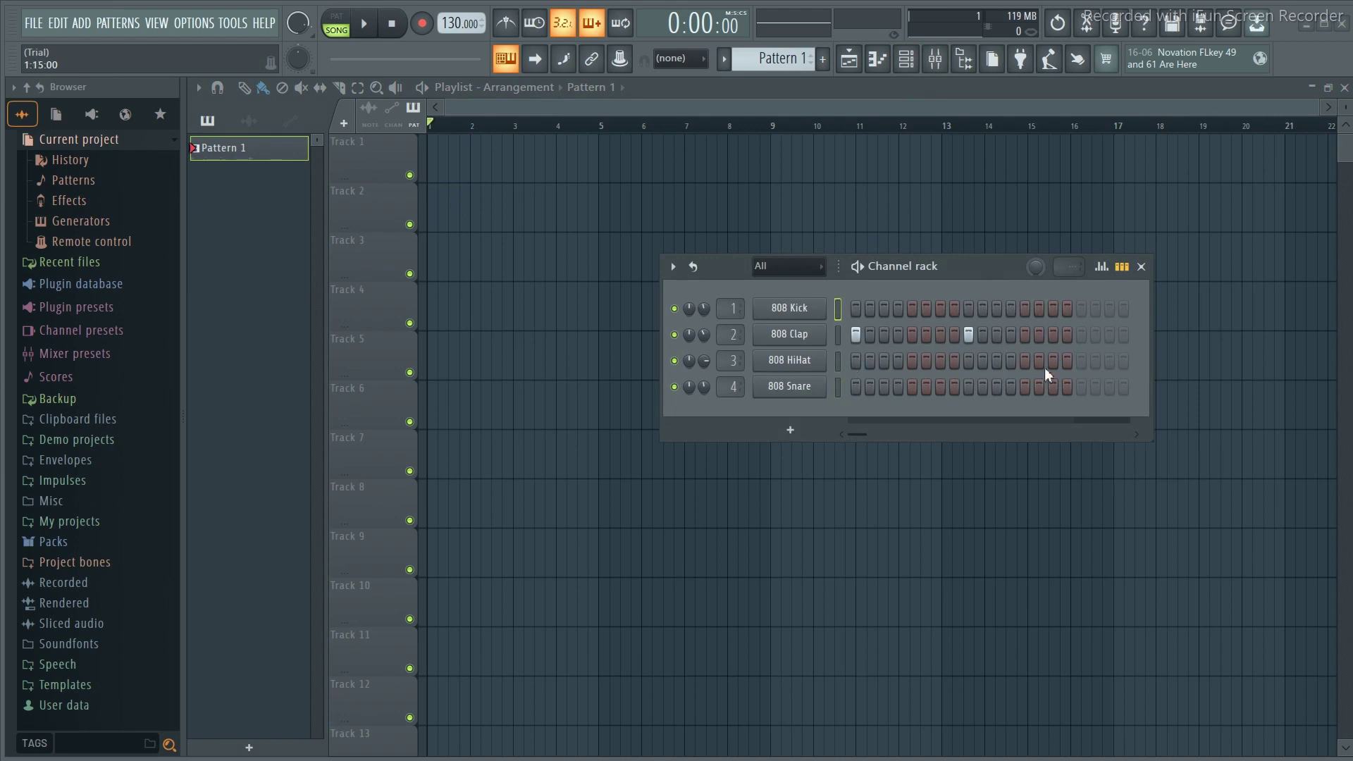
left_click_drag(1050, 335, 852, 334)
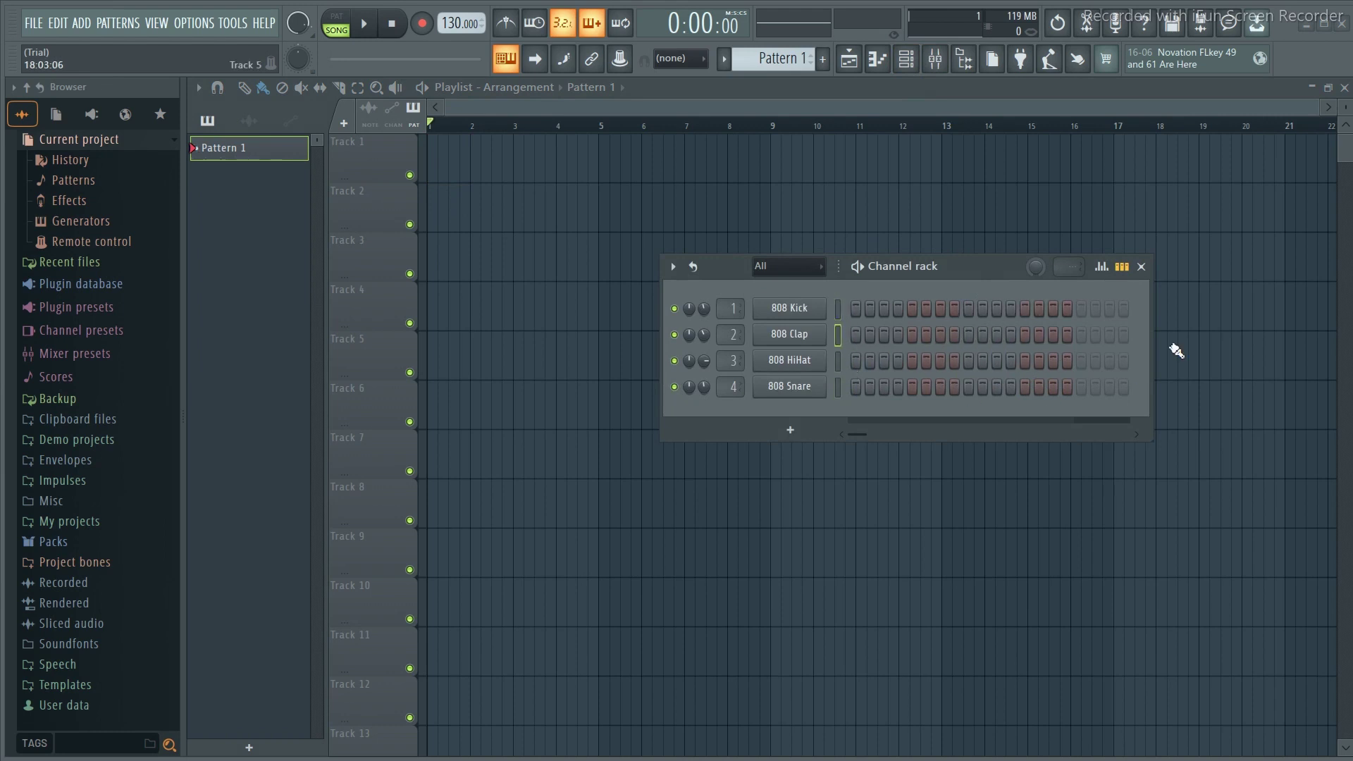
left_click(1140, 267)
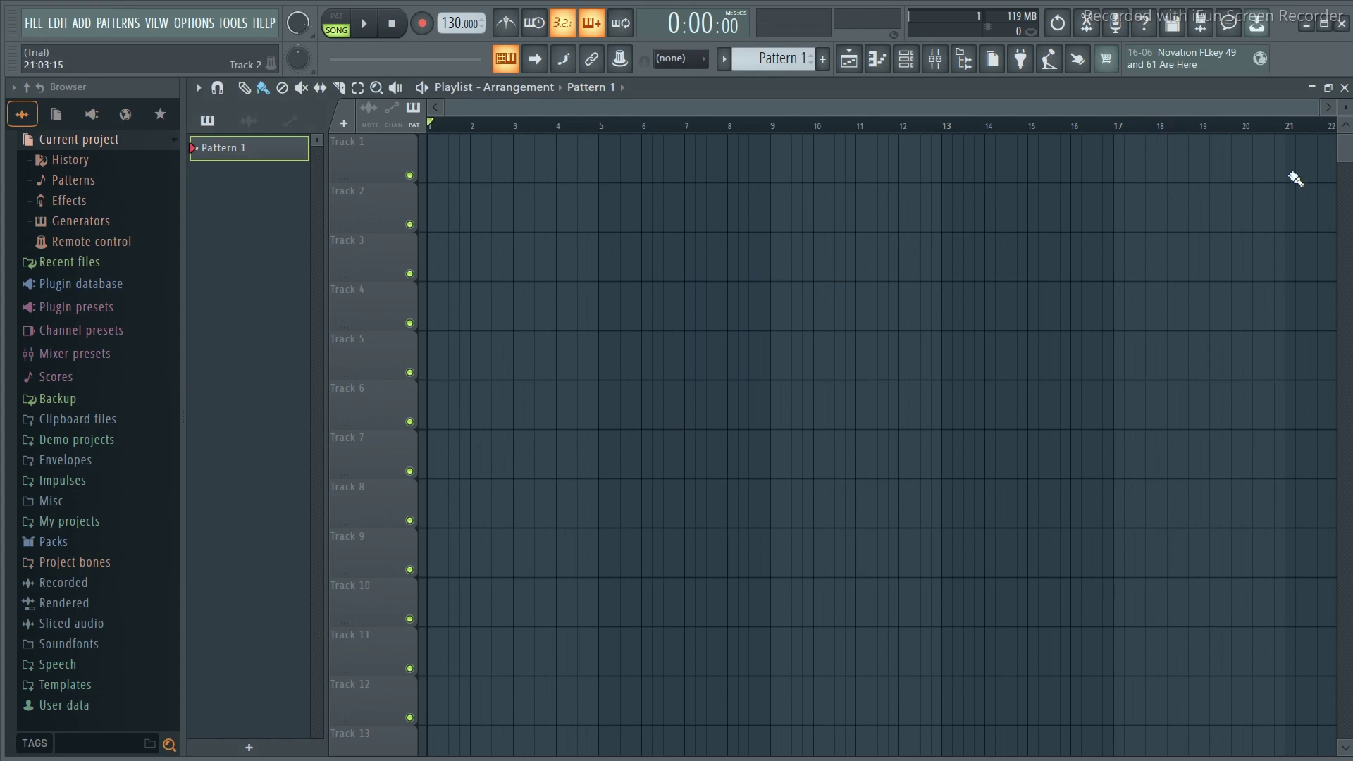
Step: Switch to the desktop, open the personal user folder and delete the SAVE TUTORIAL_Current file
left_click(1308, 26)
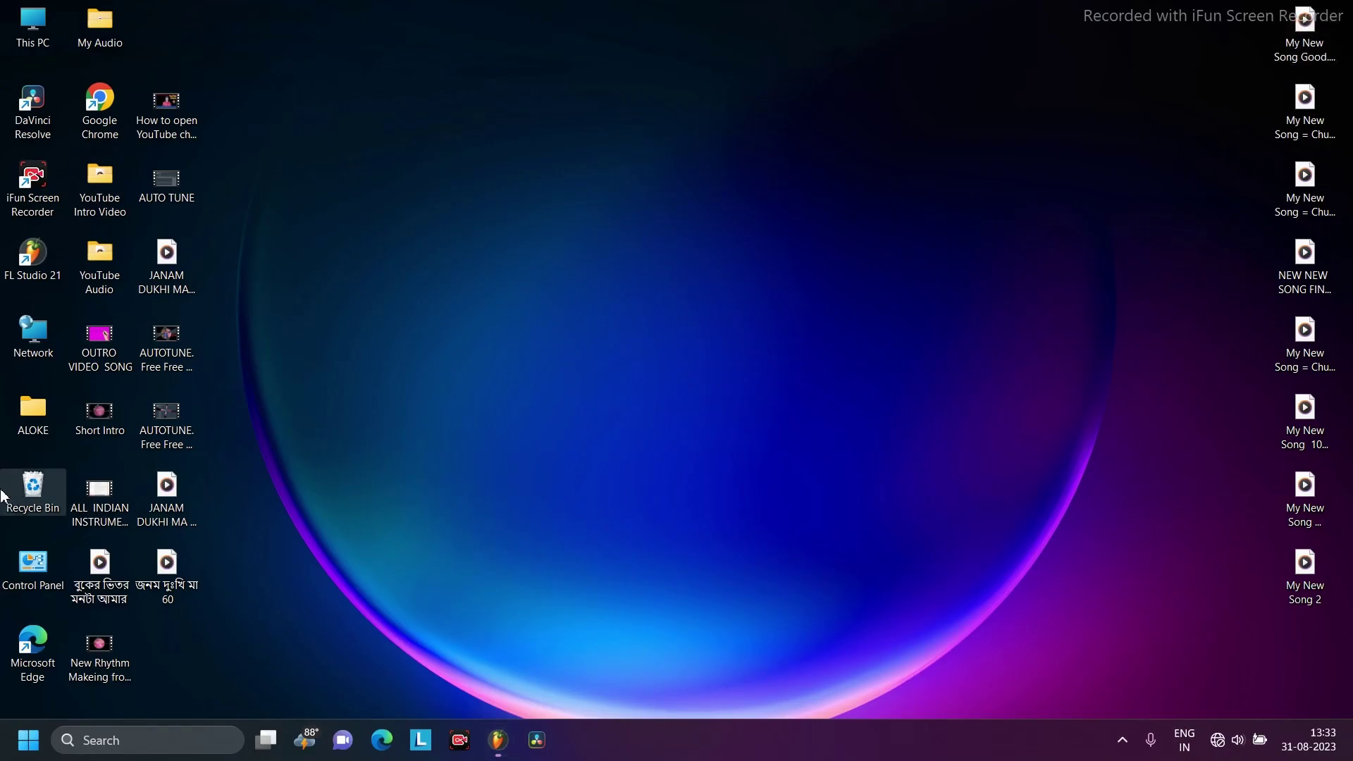
left_click(31, 415)
double_click(31, 415)
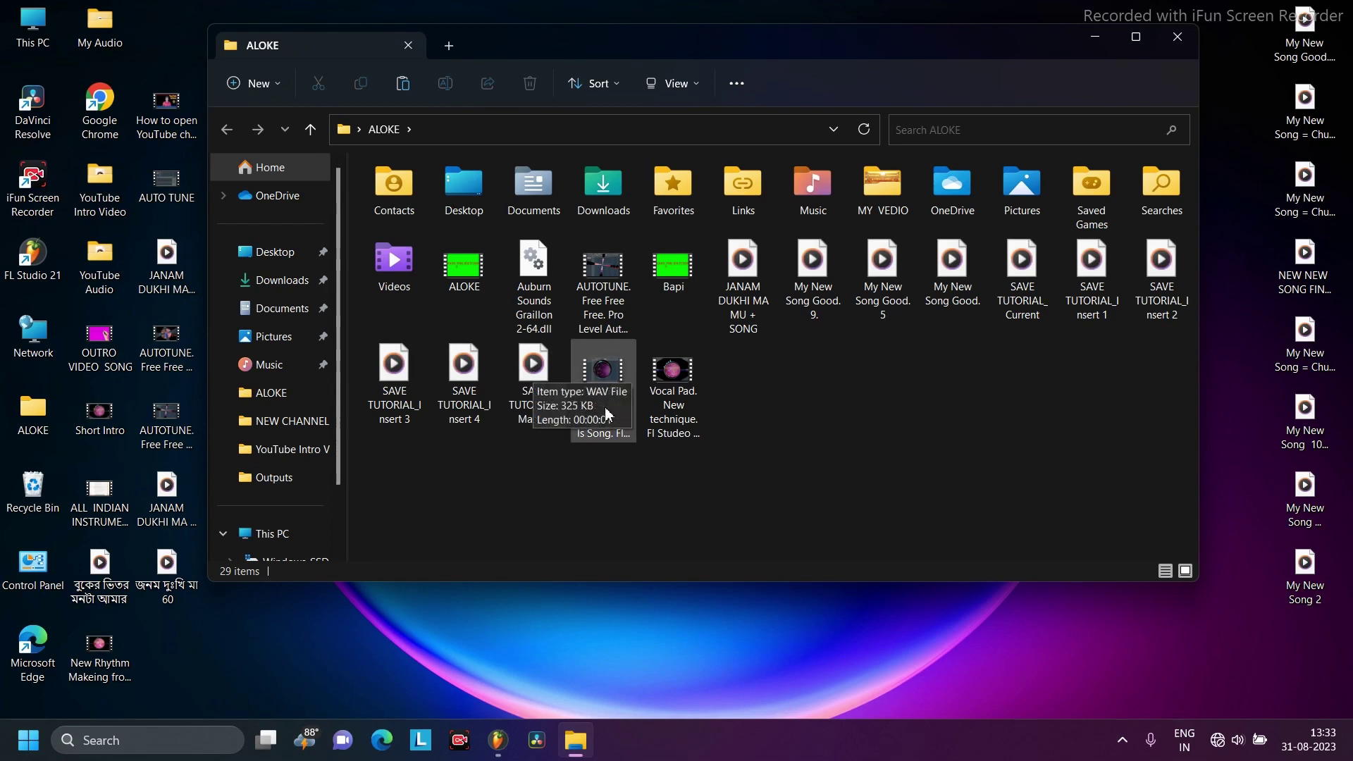
right_click(1021, 273)
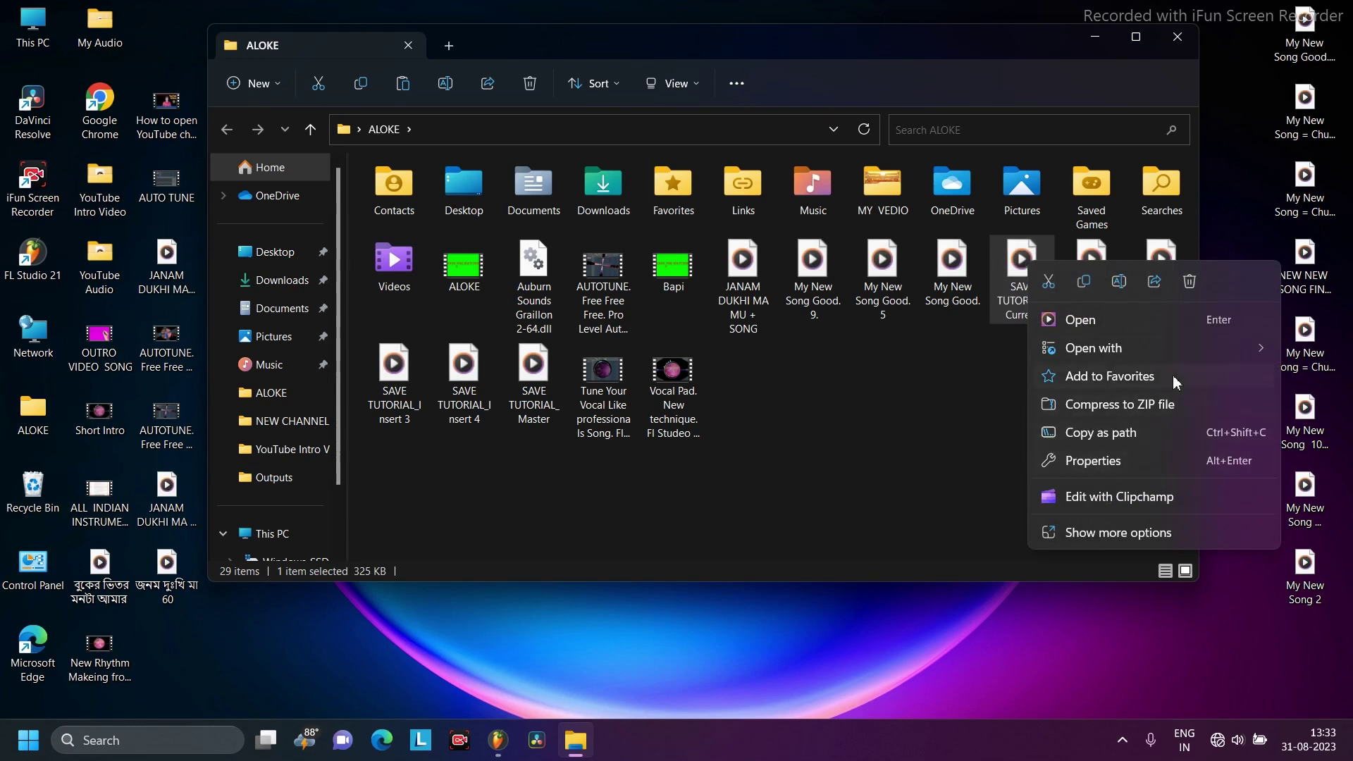
left_click(1190, 283)
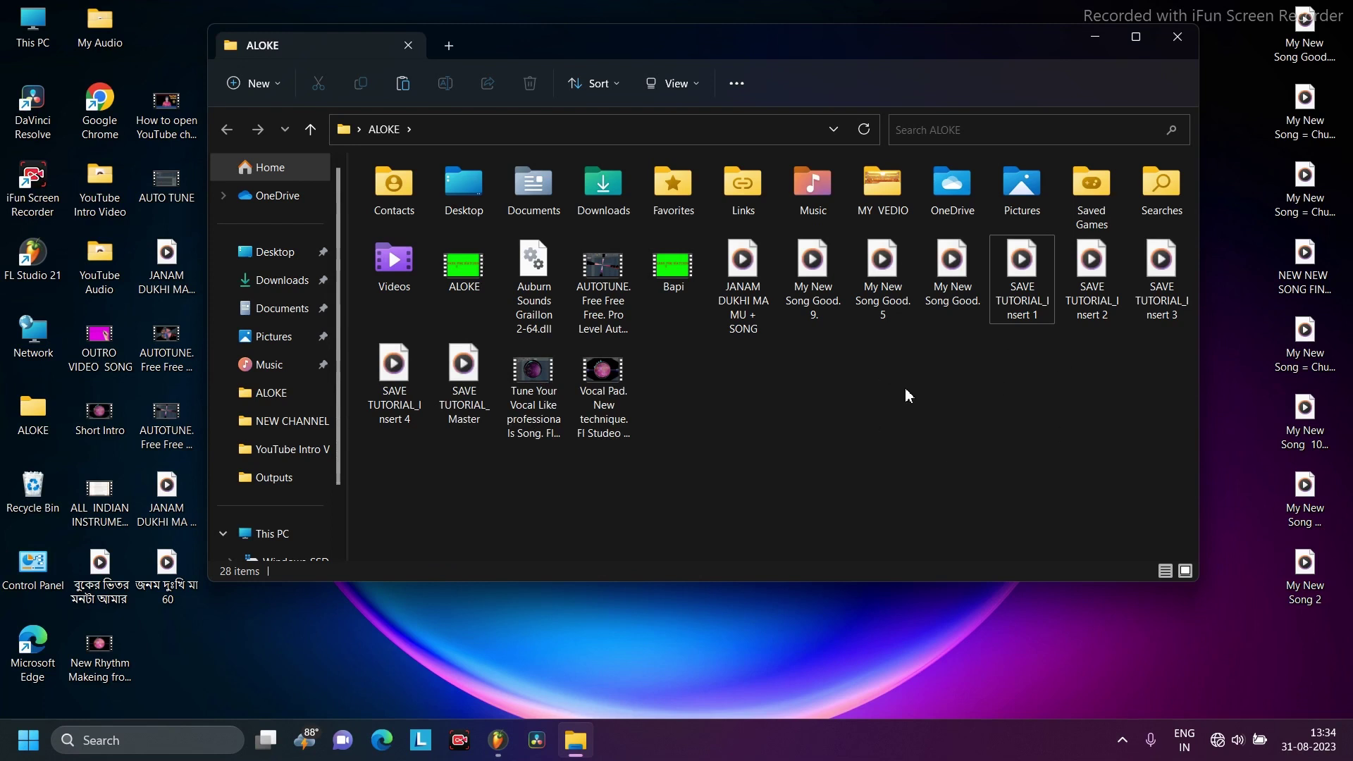
Step: Play the exported files SAVE TUTORIAL_Insert 1 through Insert 4 one after another, closing the media player after each
double_click(1026, 273)
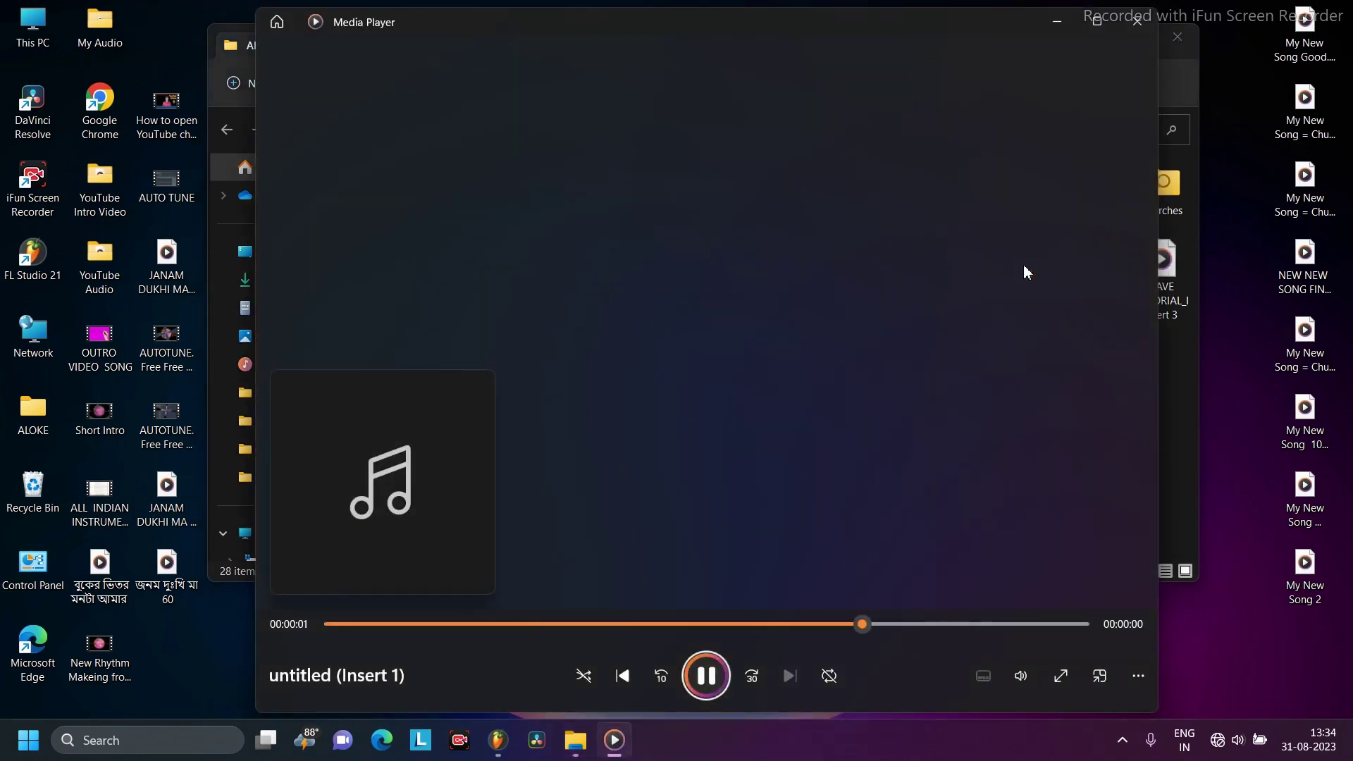
left_click(1137, 21)
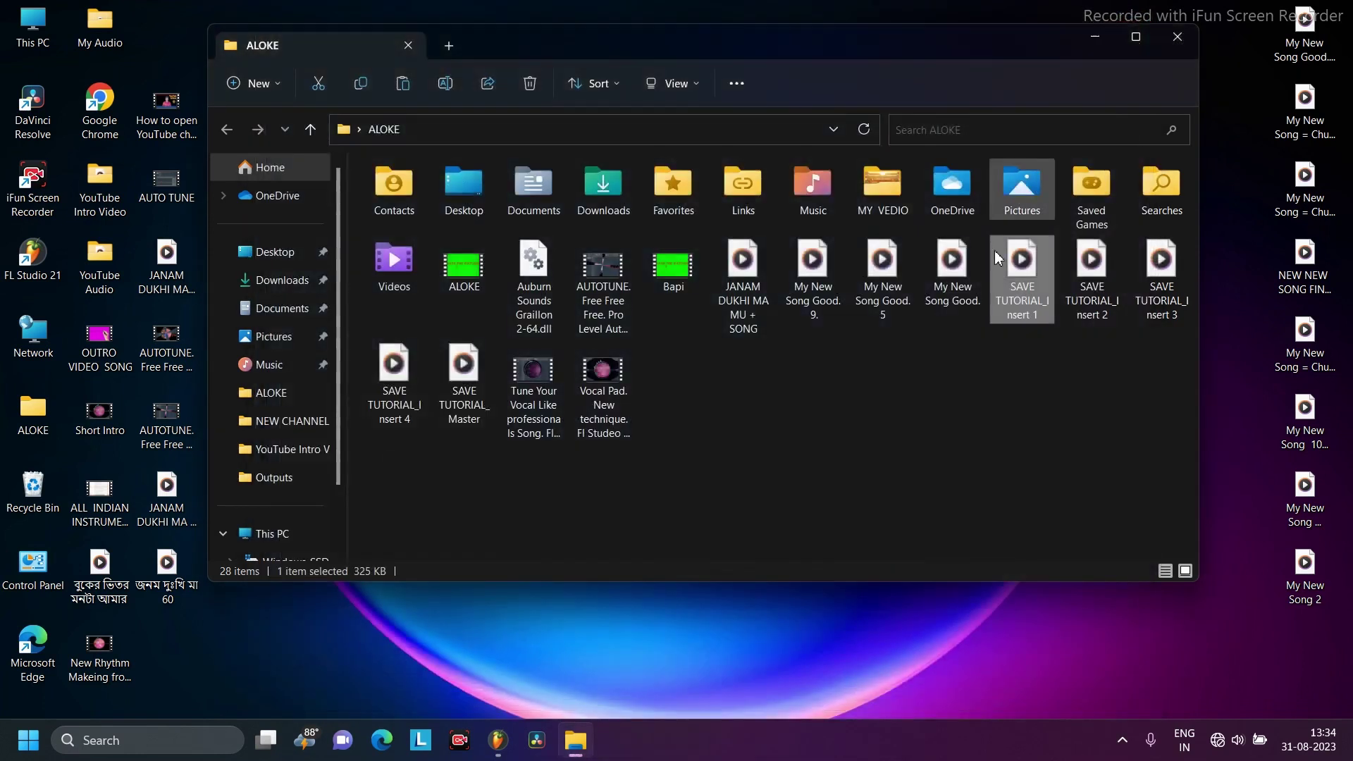
double_click(1091, 271)
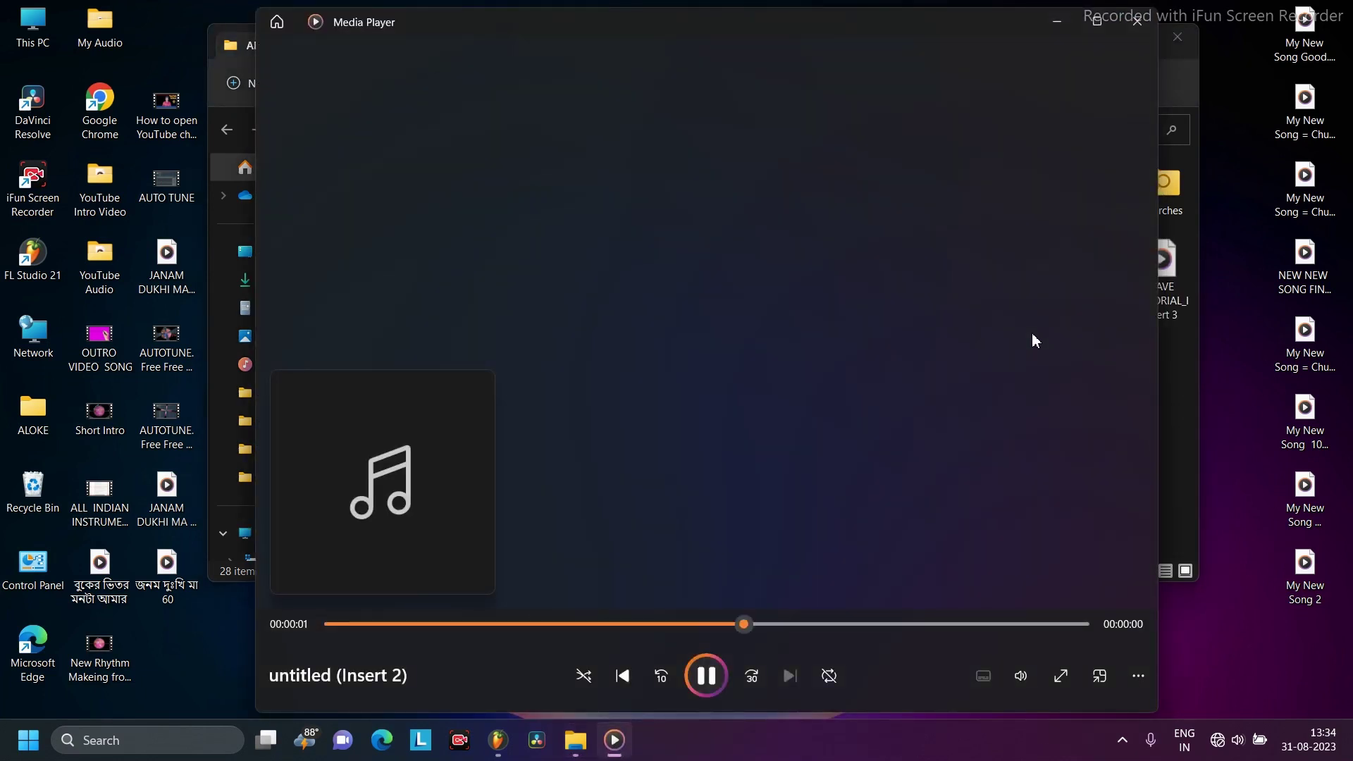
left_click(1136, 21)
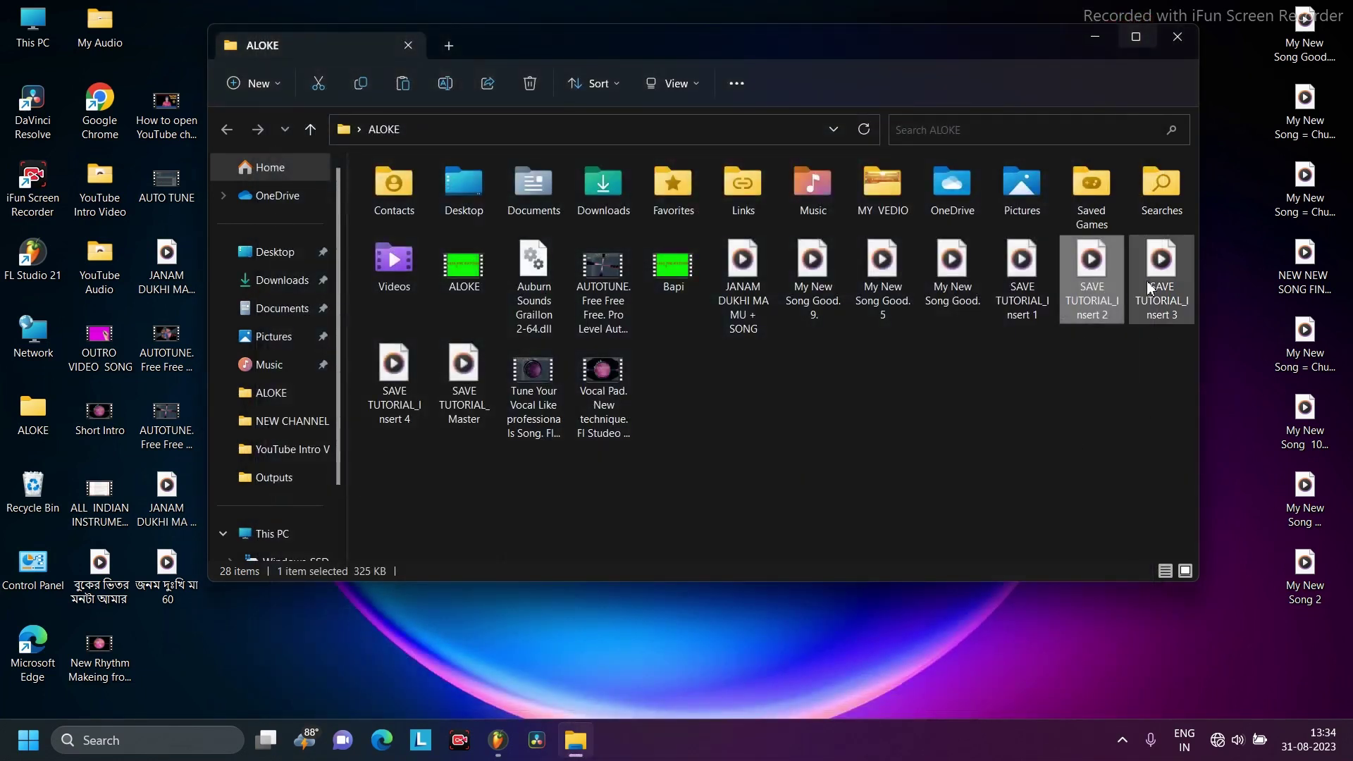
double_click(1163, 265)
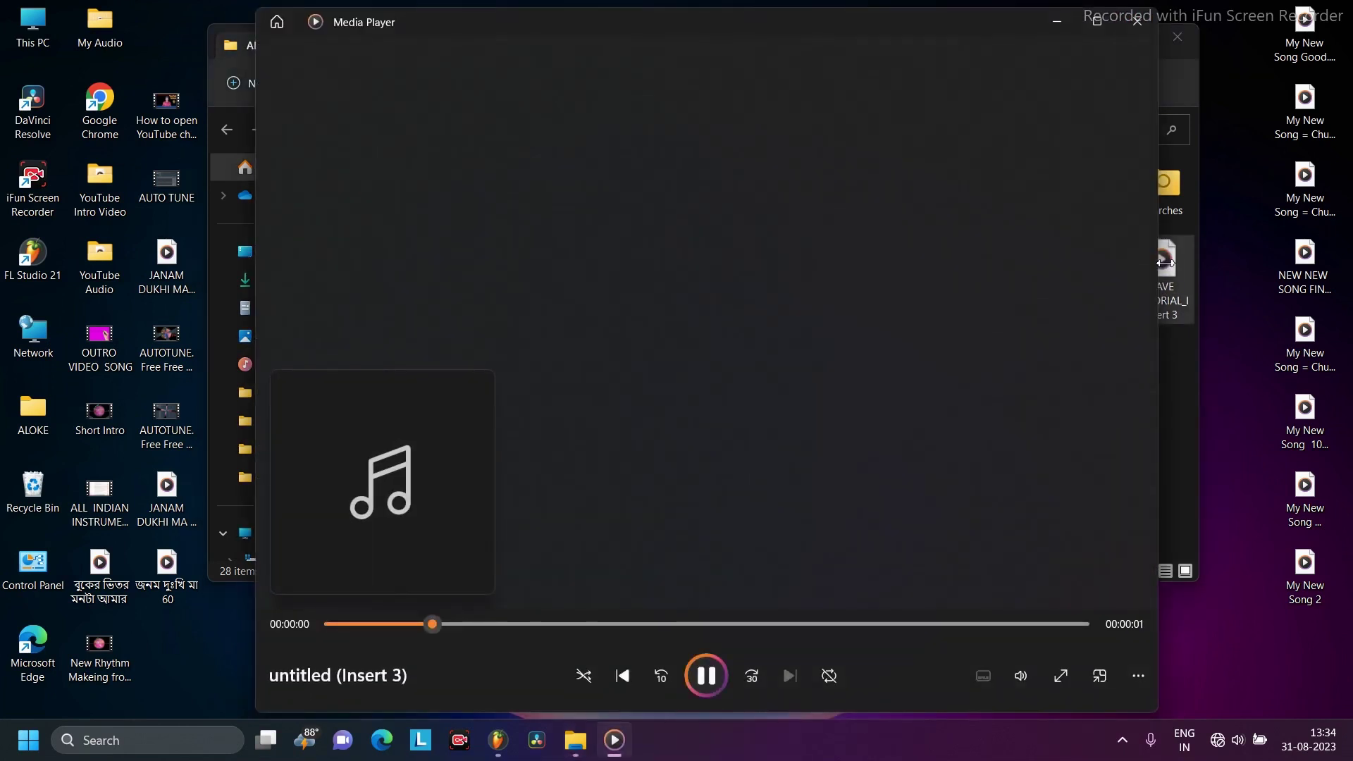
left_click(1136, 21)
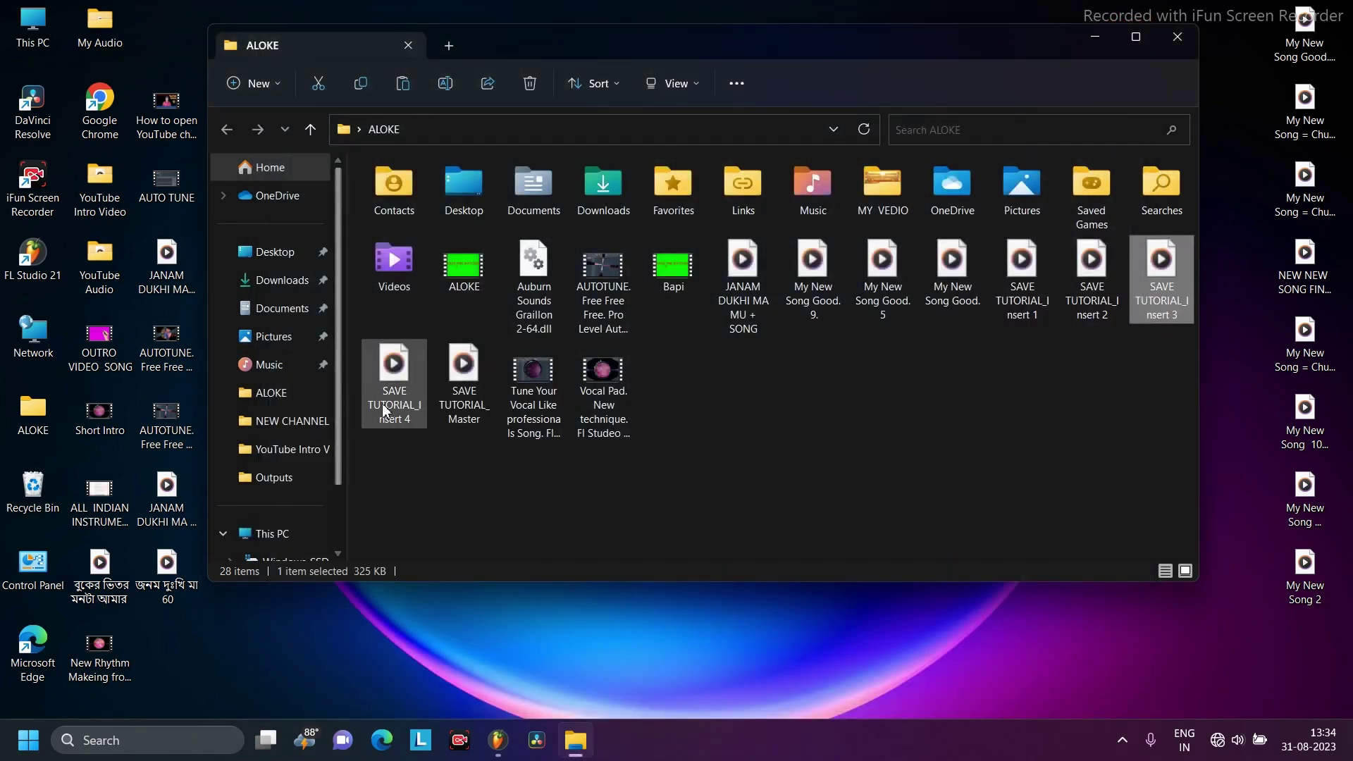
double_click(393, 370)
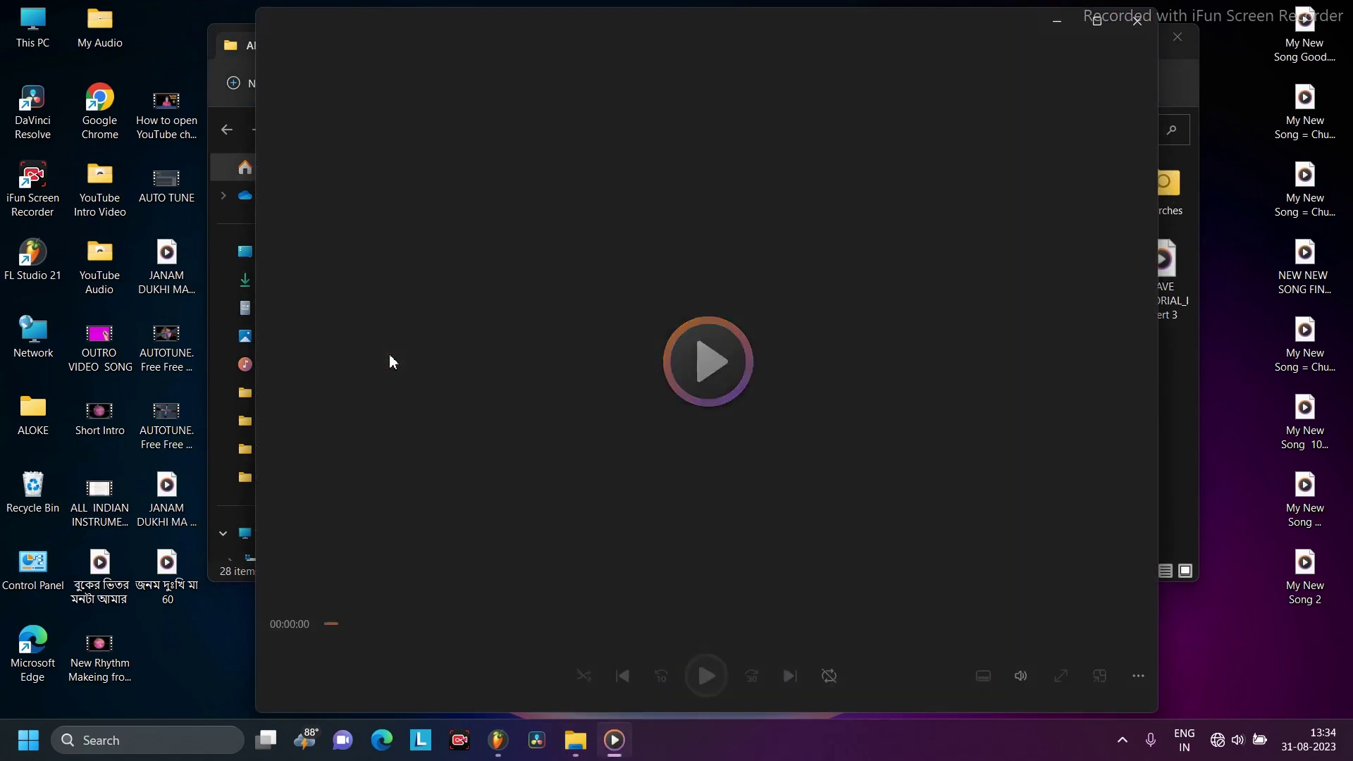
left_click(1137, 21)
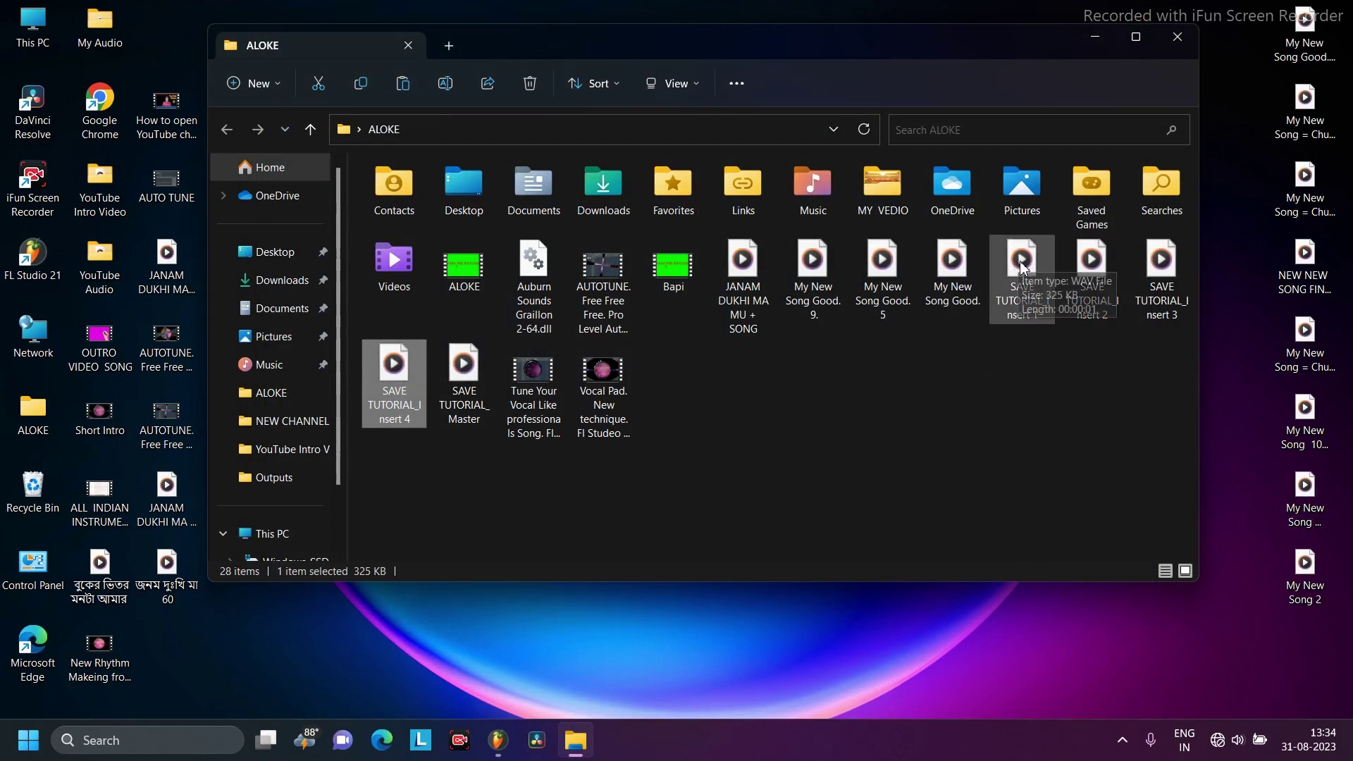
Step: Bring SAVE TUTORIAL_Master from the folder into FL Studio at bar 1 of playlist Track 1 and play it
left_click_drag(459, 363, 451, 146)
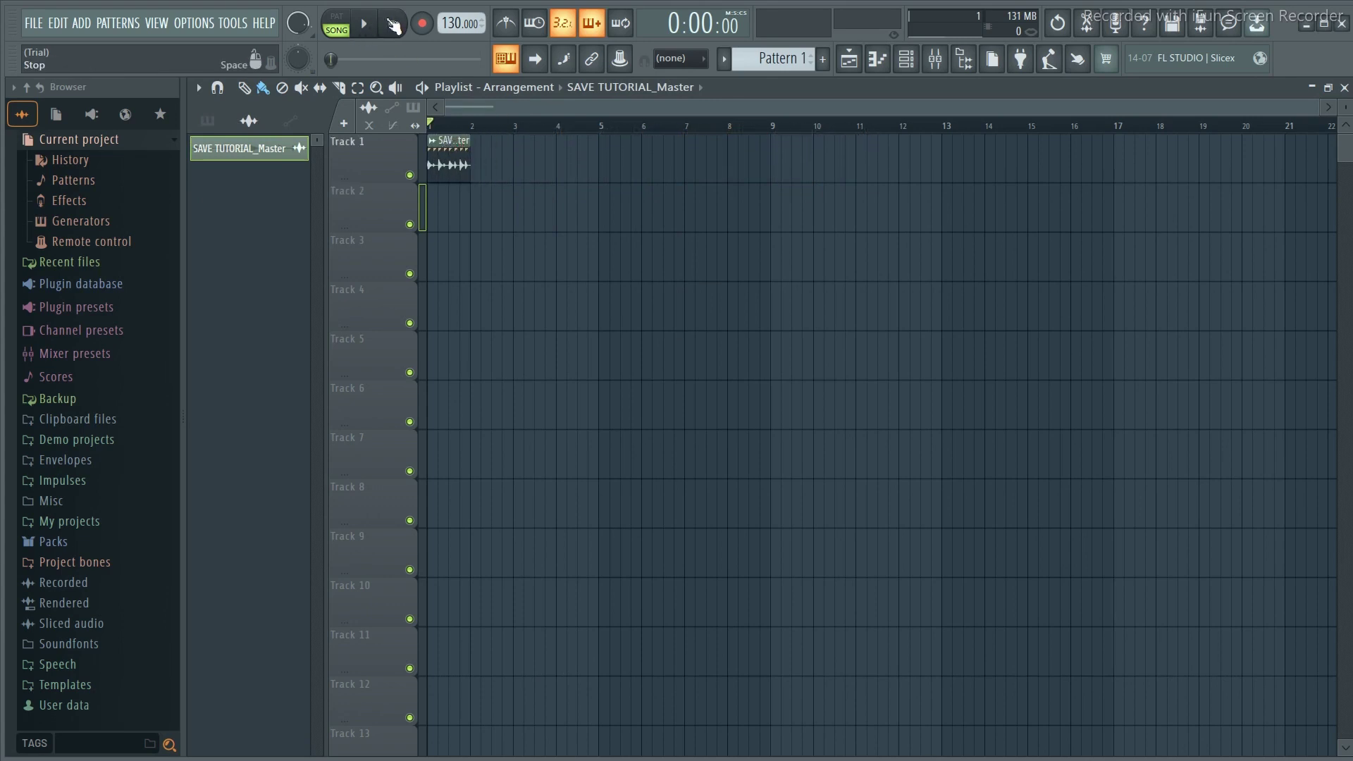
left_click(367, 28)
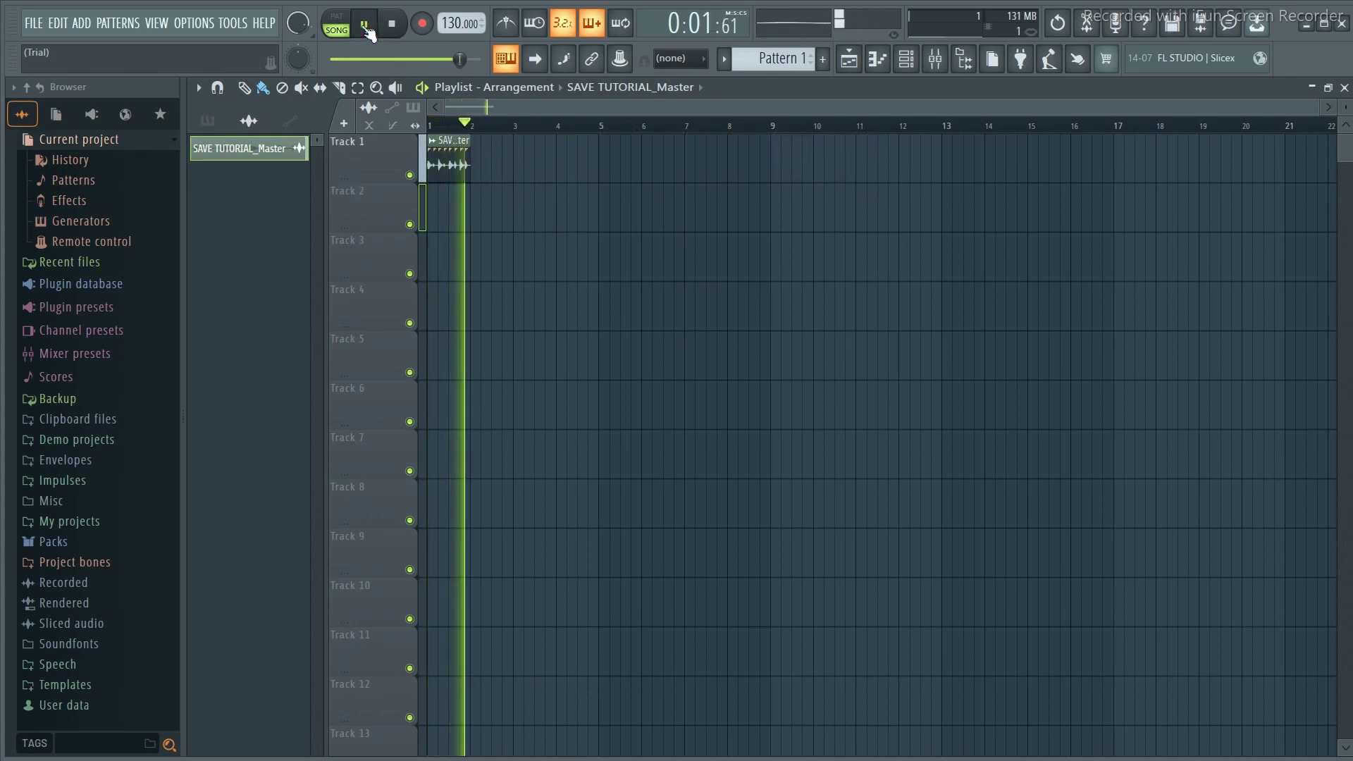
key("space")
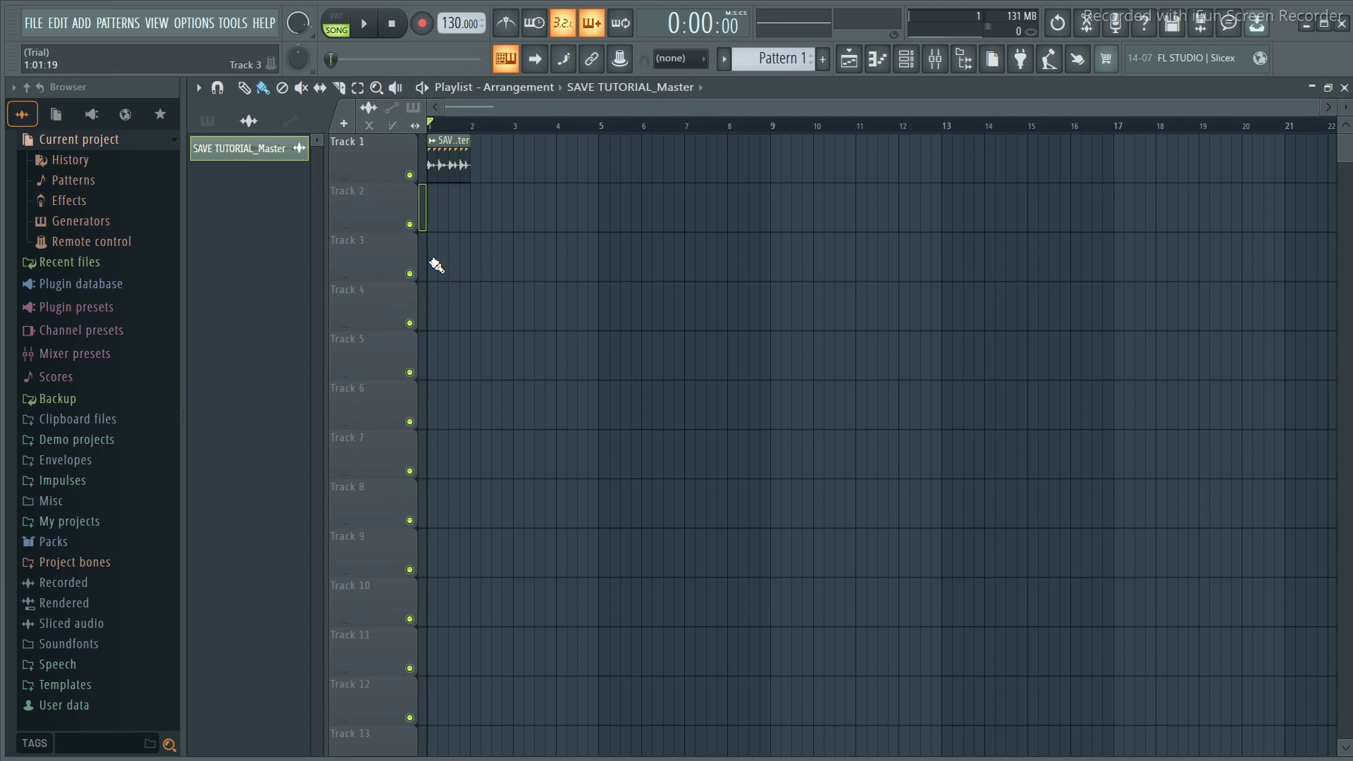
Step: Paint SAVE TUTORIAL_Master clips across bars 1 to 10 of Track 3, delete the Track 1 copy and play the song
left_click_drag(437, 265, 831, 294)
right_click(463, 155)
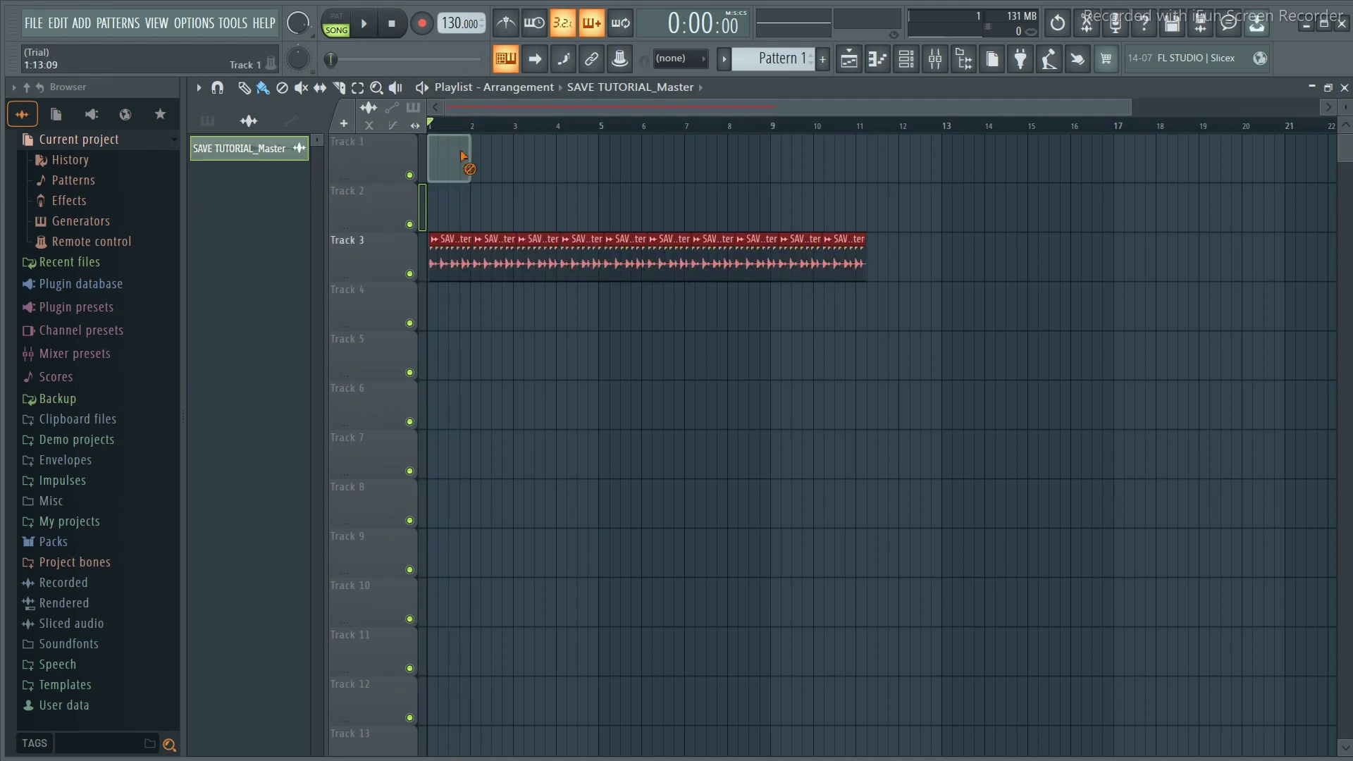
left_click(365, 24)
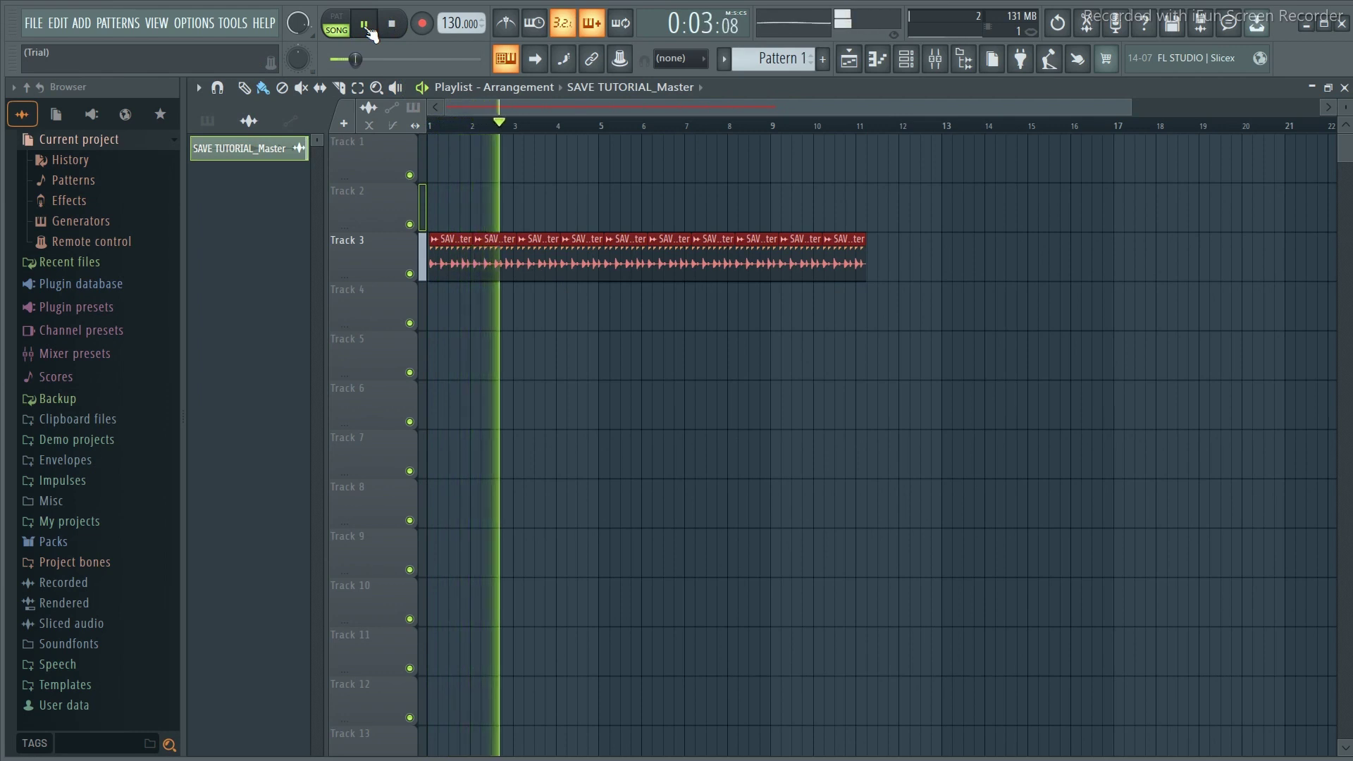
left_click(366, 27)
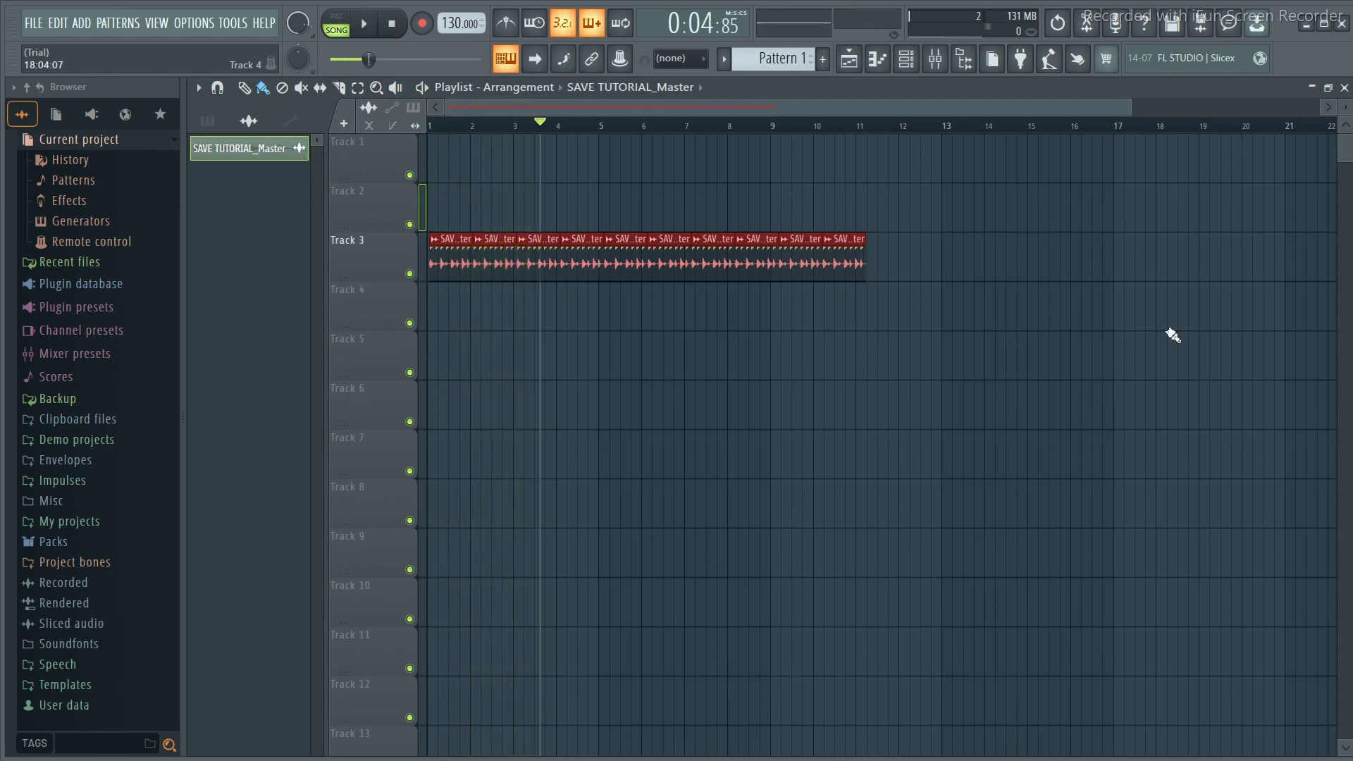
Step: Clear the SAVE TUTORIAL_Master clips from Track 3 and place SAVE TUTORIAL_Insert 1 from the folder on Track 2 near bar 4
left_click_drag(862, 267, 451, 286)
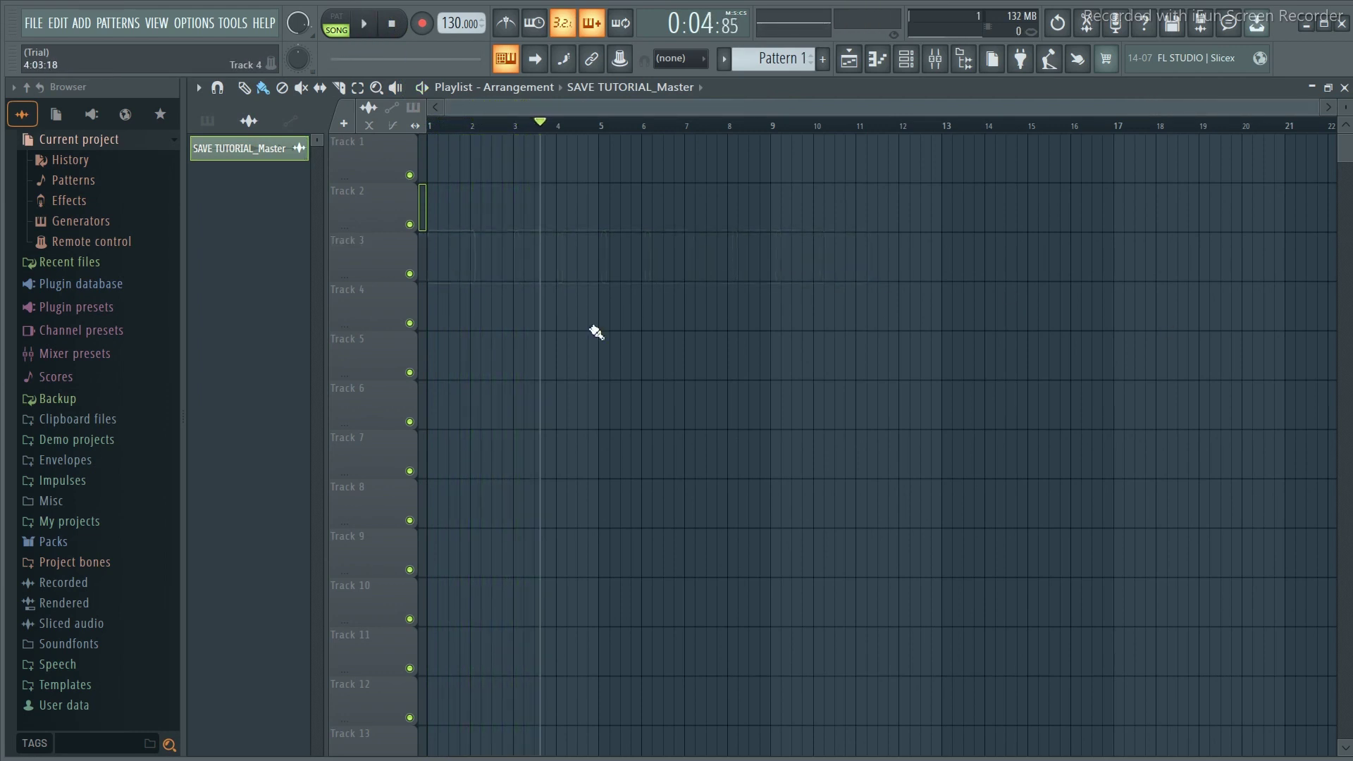
left_click(1306, 23)
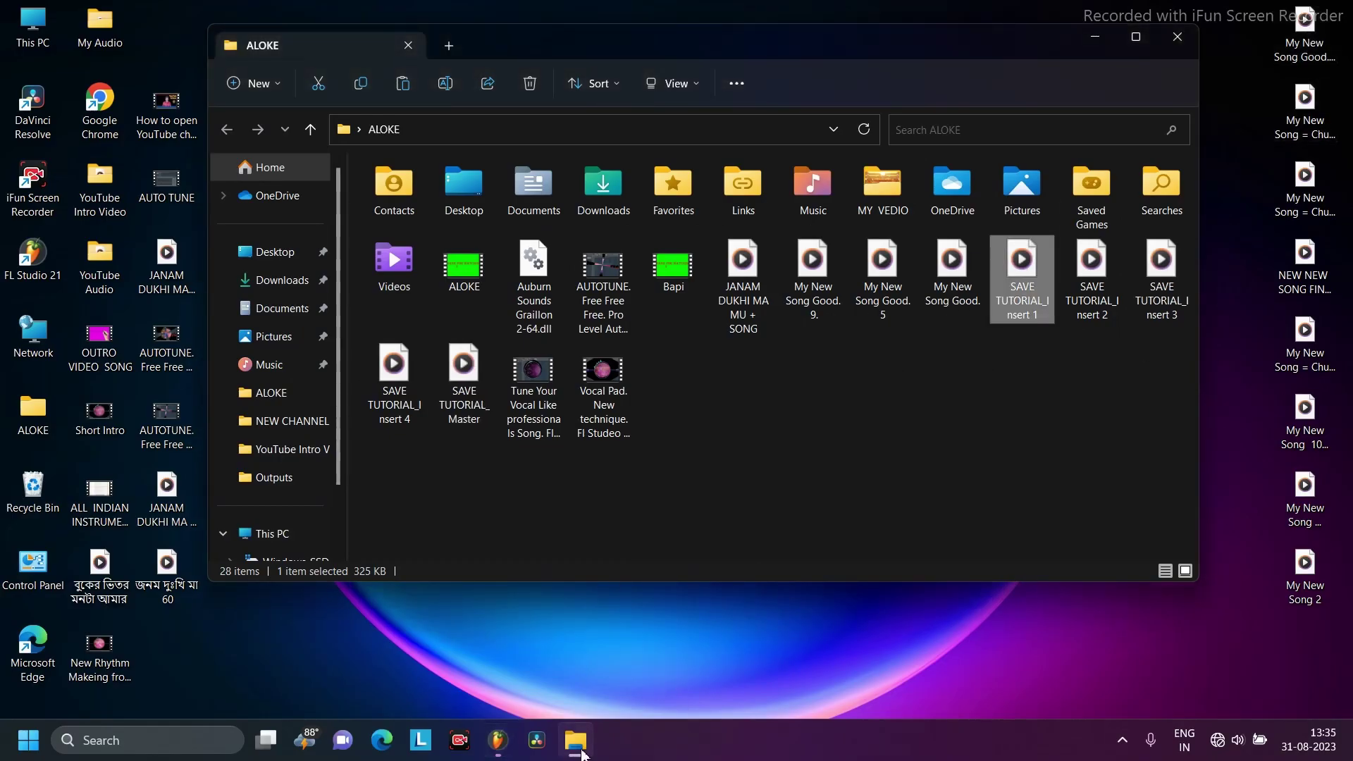
left_click(499, 740)
left_click_drag(555, 222, 556, 224)
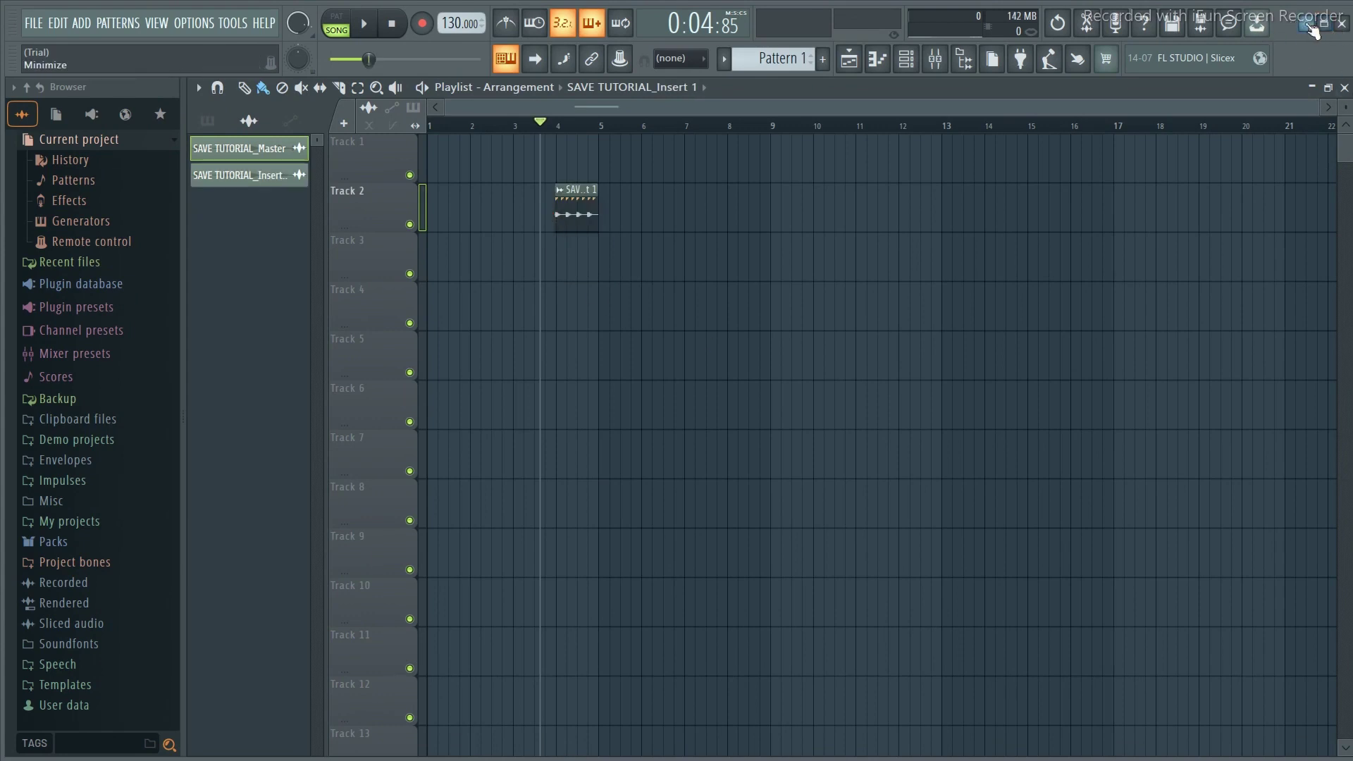
Step: Place SAVE TUTORIAL_Insert 2, Insert 3 and Insert 4 from the folder on playlist Tracks 6, 8 and 10 respectively
left_click(1323, 28)
left_click_drag(1089, 271, 694, 406)
left_click(1313, 26)
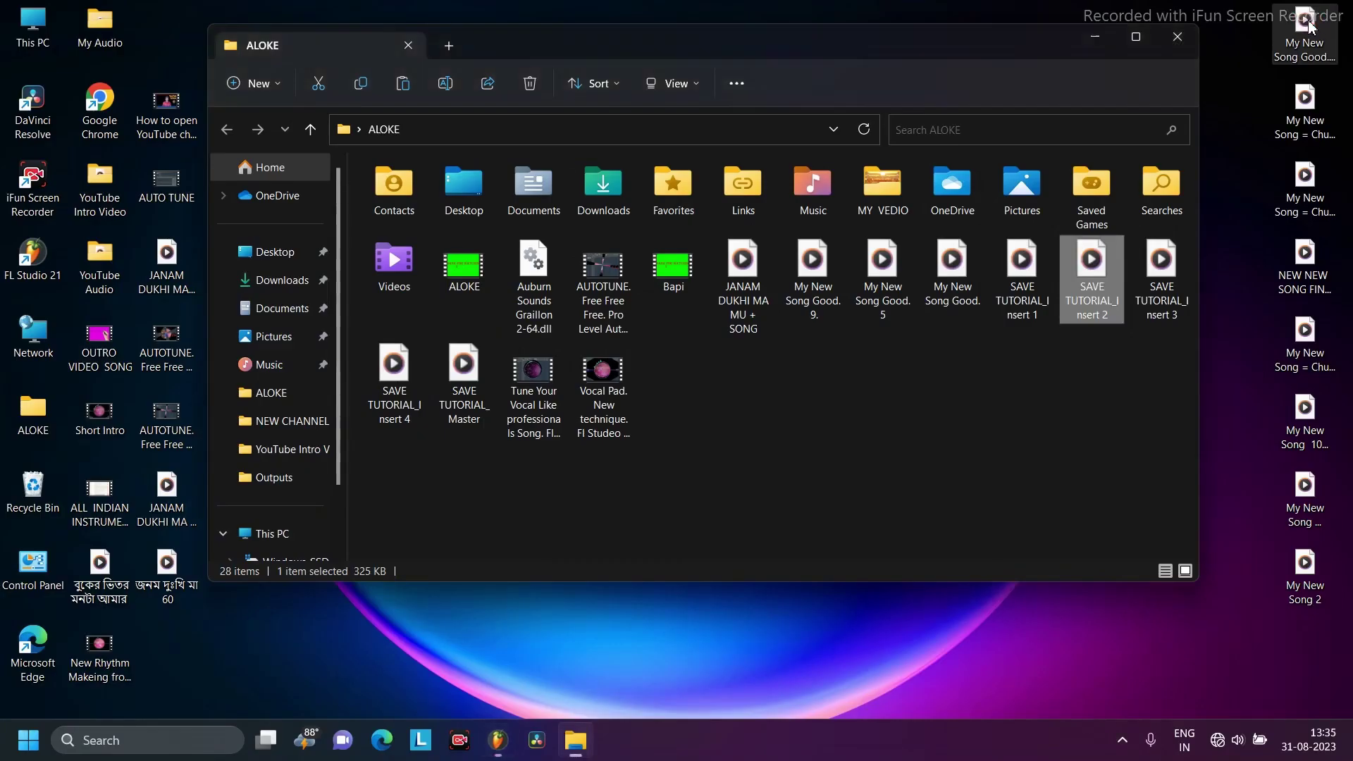
left_click_drag(1165, 289, 572, 739)
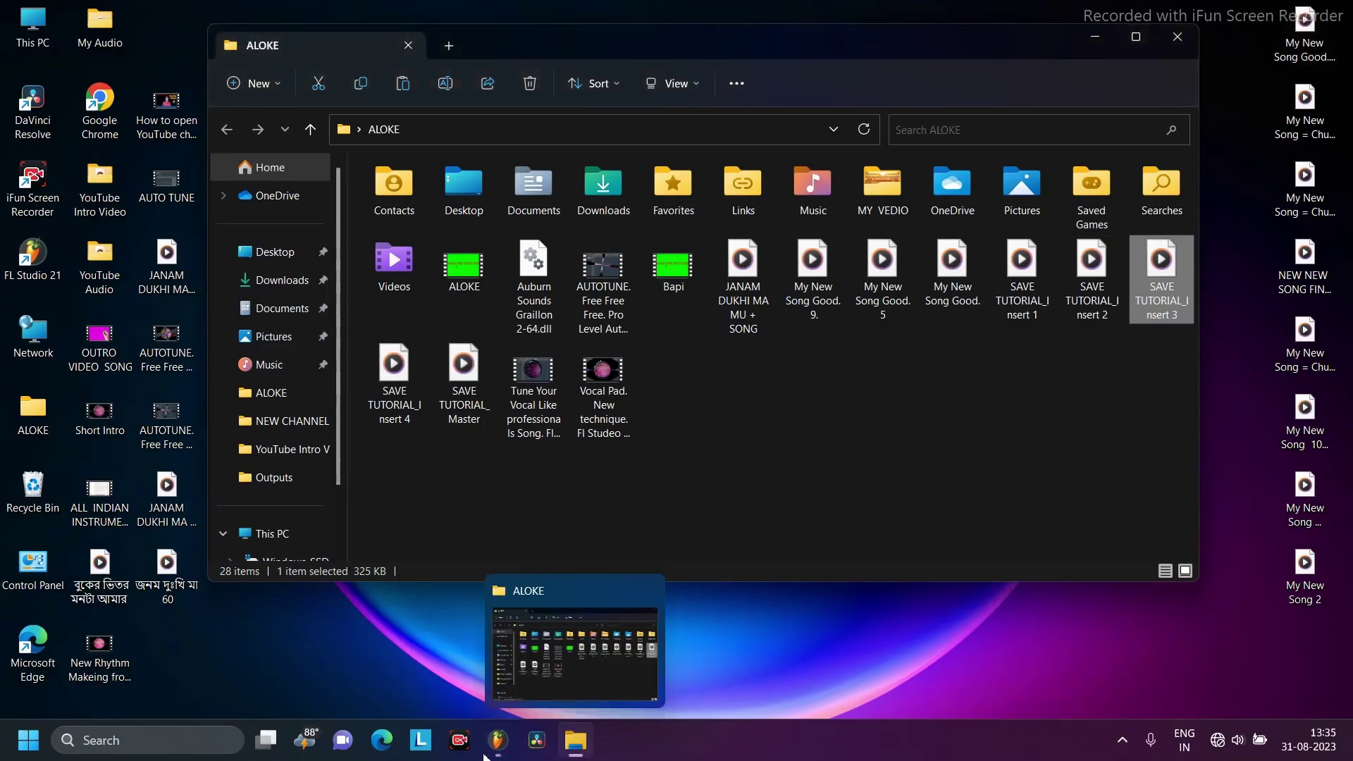
left_click_drag(485, 756, 788, 519)
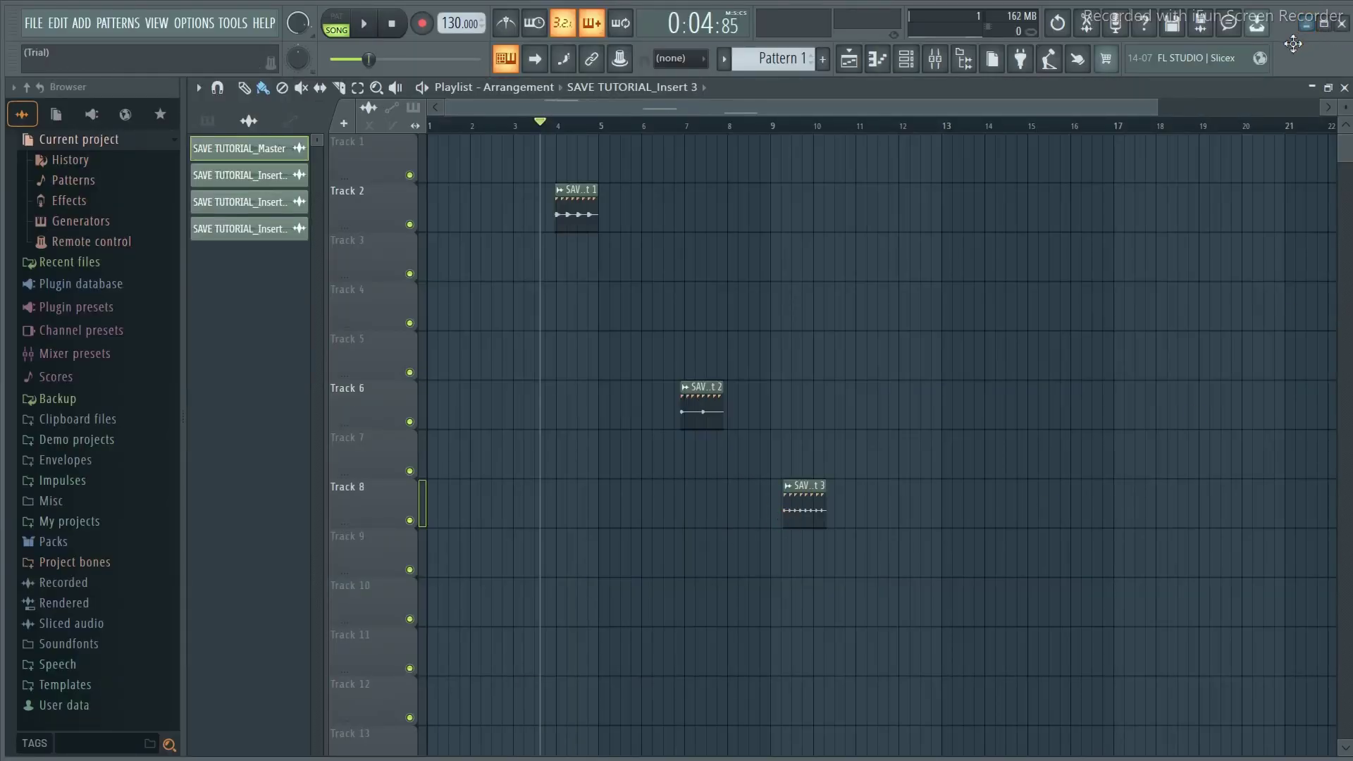
left_click(1313, 26)
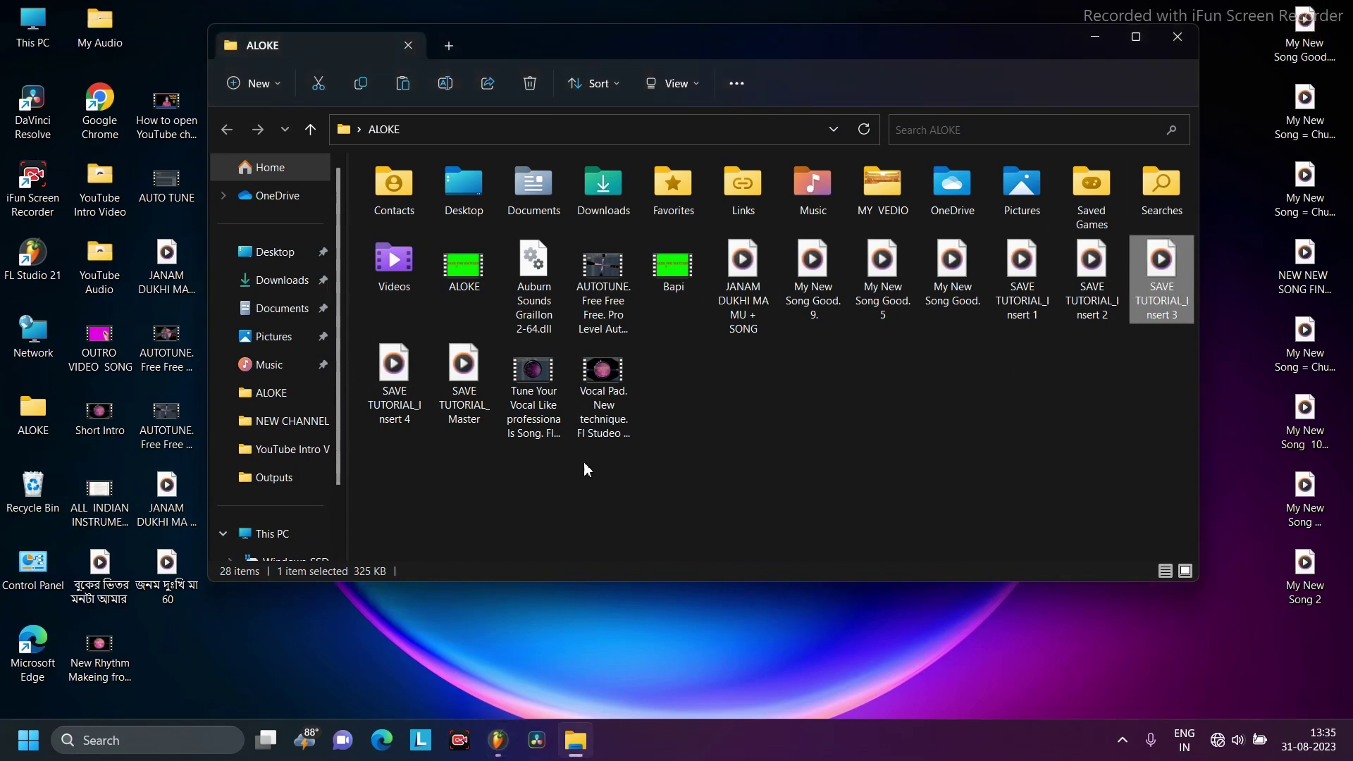
left_click_drag(403, 374, 682, 615)
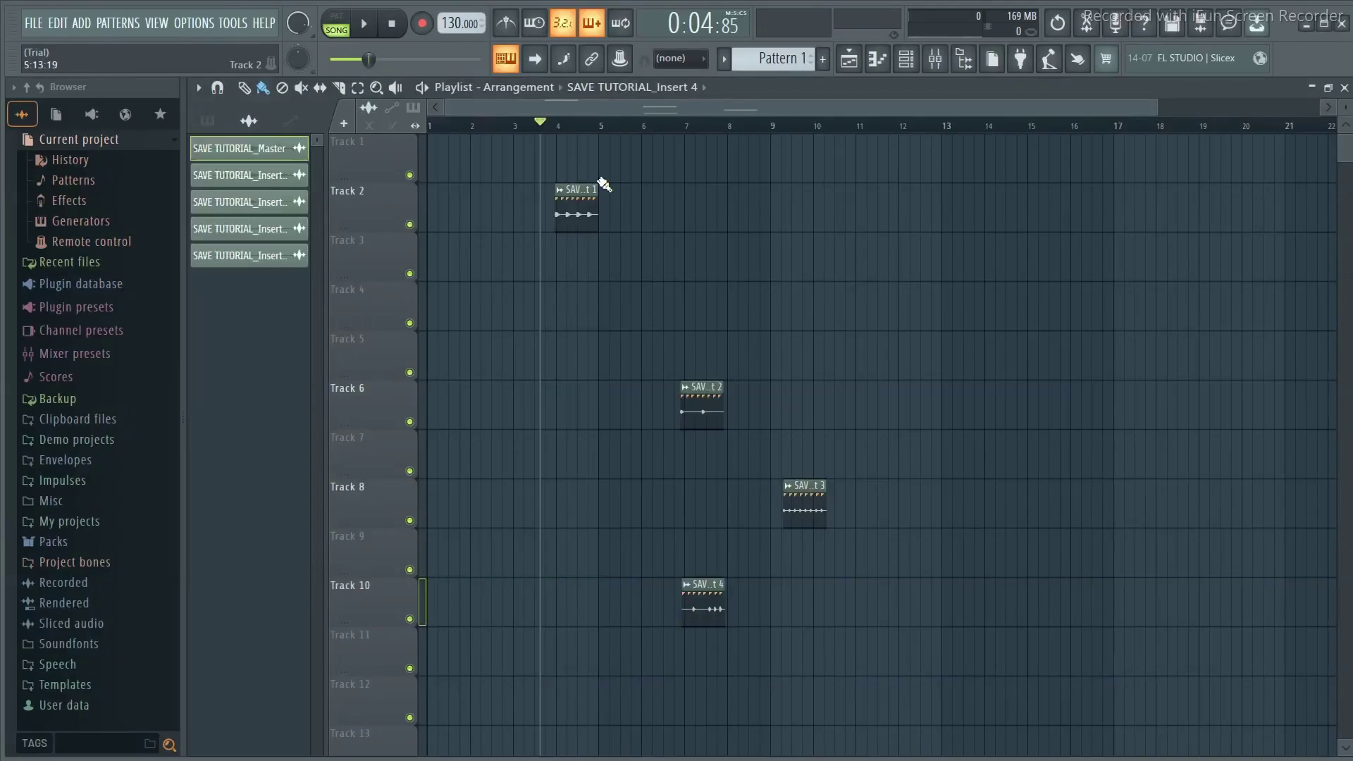
Step: Move the SAVE TUTORIAL_Insert 1 clip to bar 1 of Track 1 and open its sample in the audio editor
left_click_drag(582, 192, 439, 145)
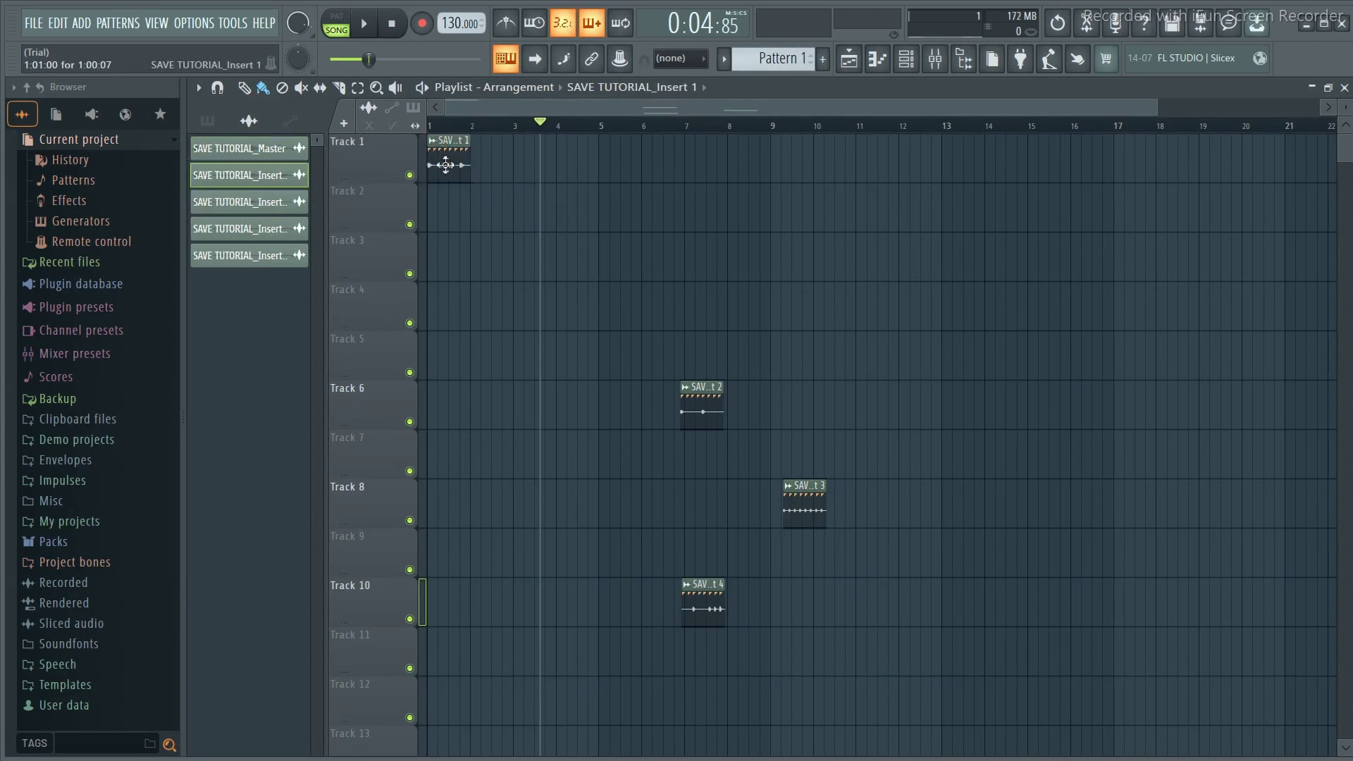
double_click(445, 165)
right_click(610, 604)
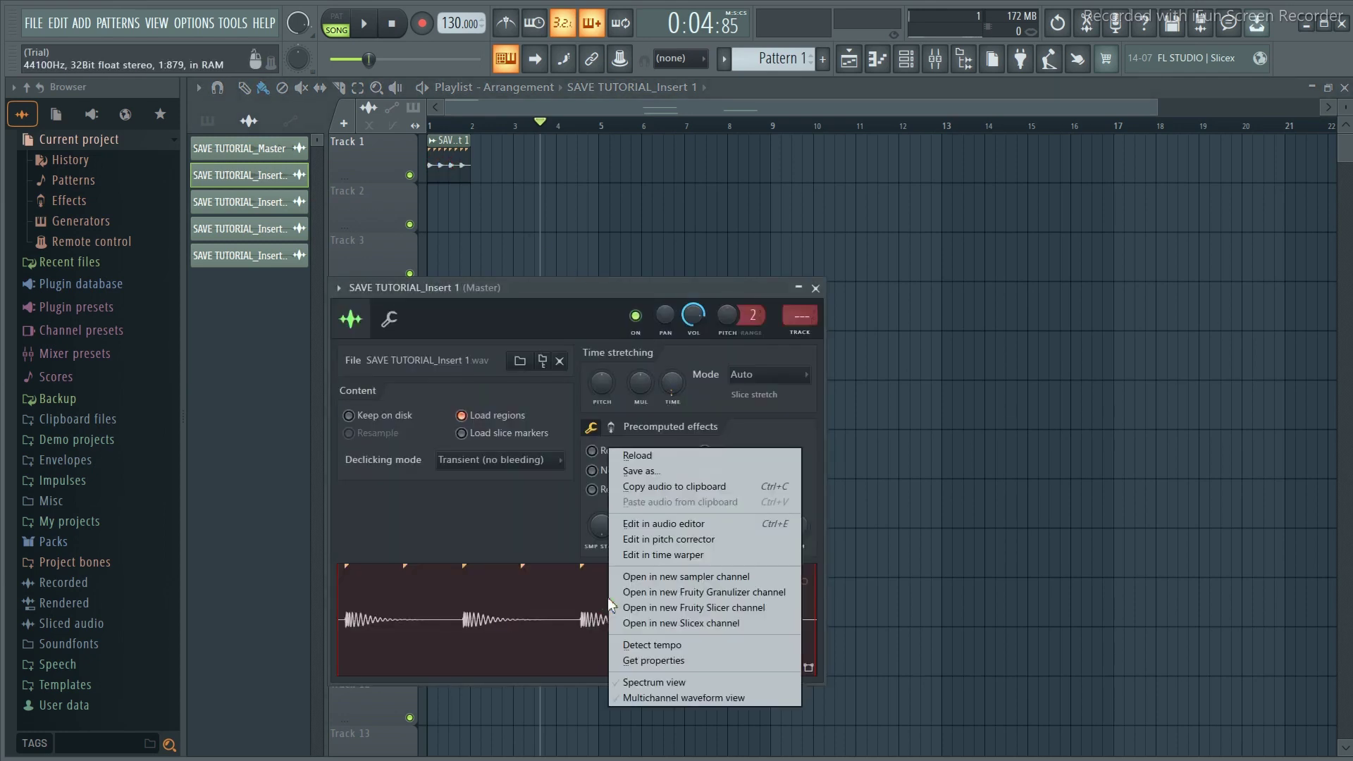
left_click(675, 523)
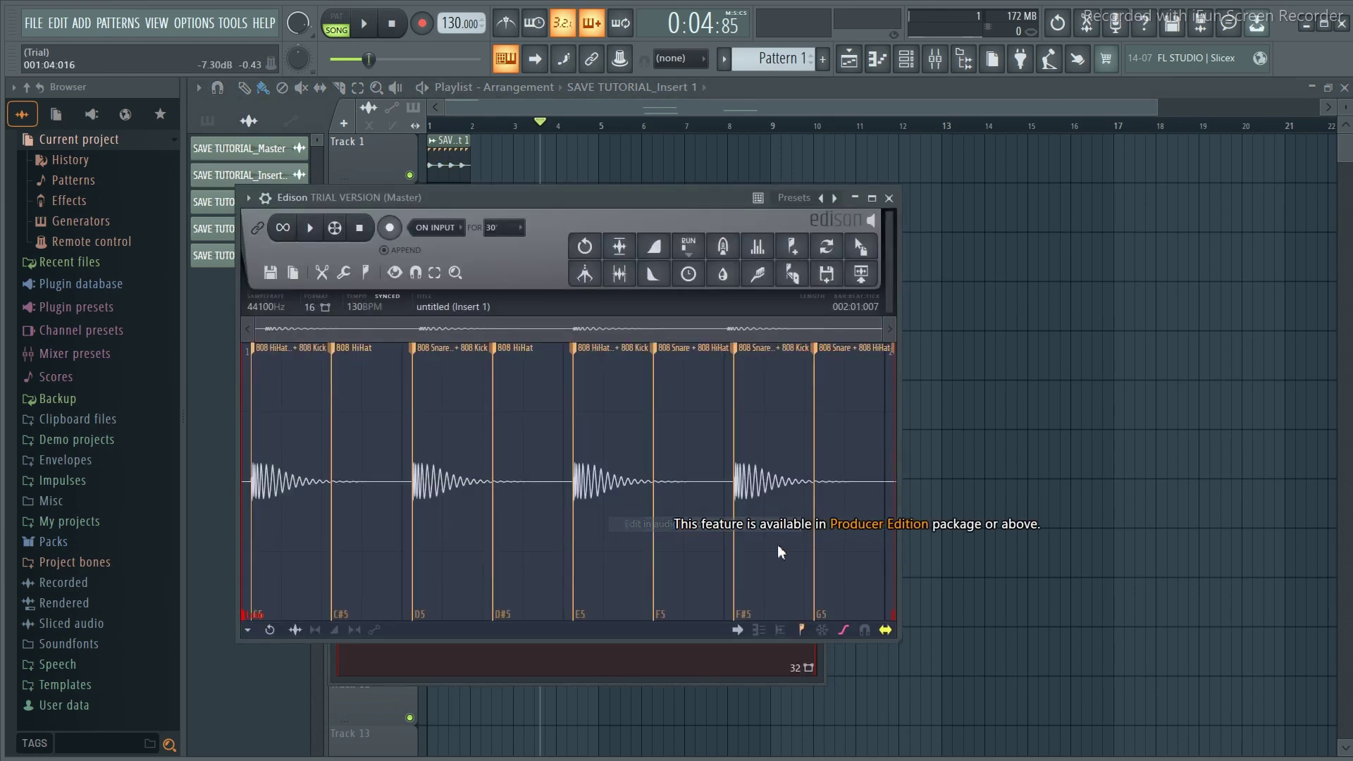
Step: Close the audio editor and clip settings, and view the SAVE TUTORIAL_Insert 1 sample in the pitch-correction editor
left_click(889, 199)
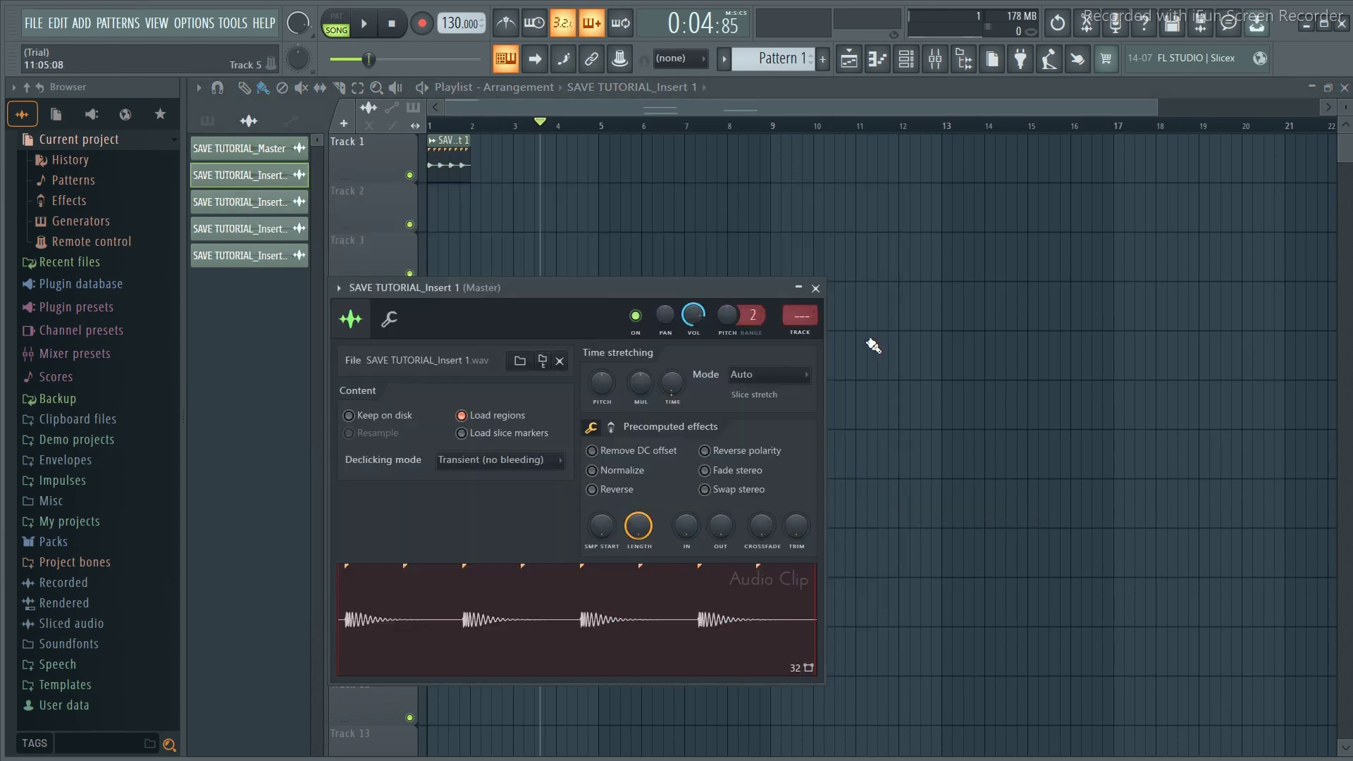
left_click(817, 290)
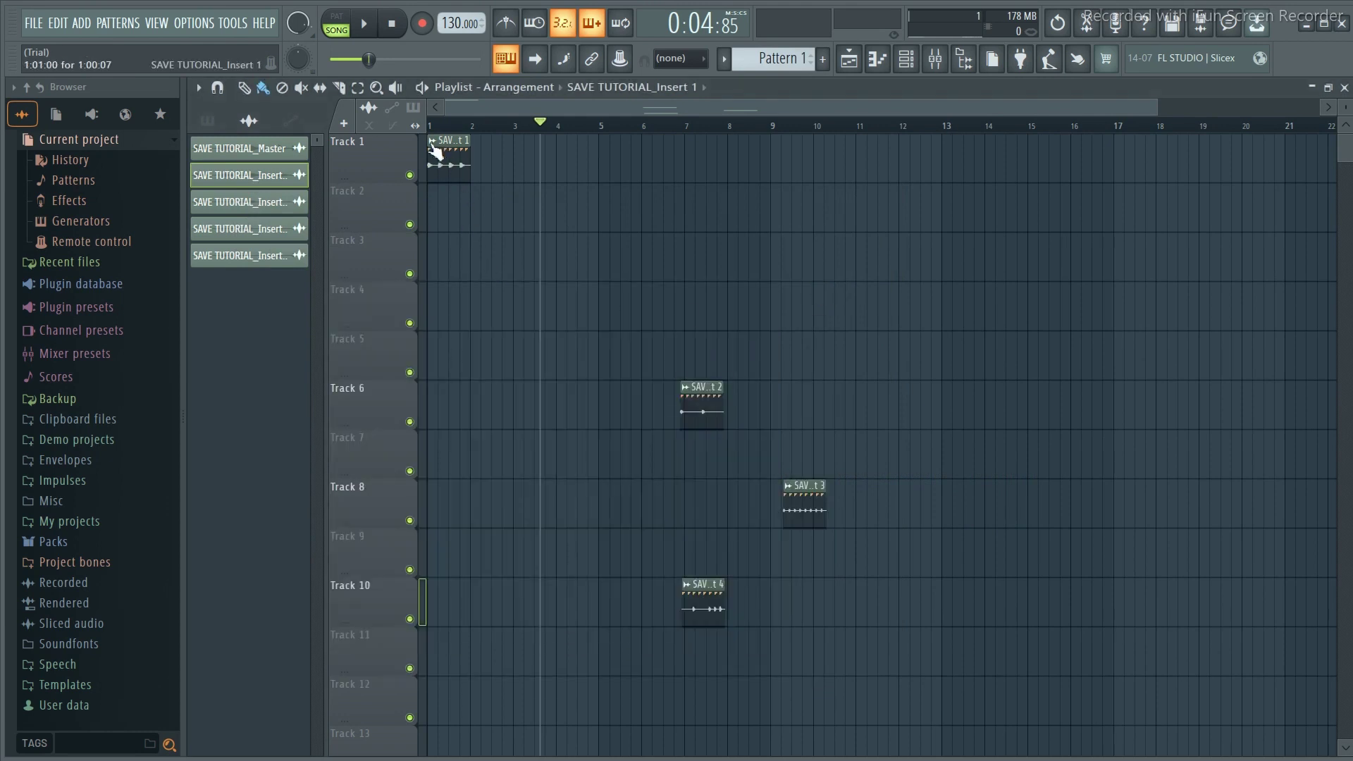
left_click(432, 142)
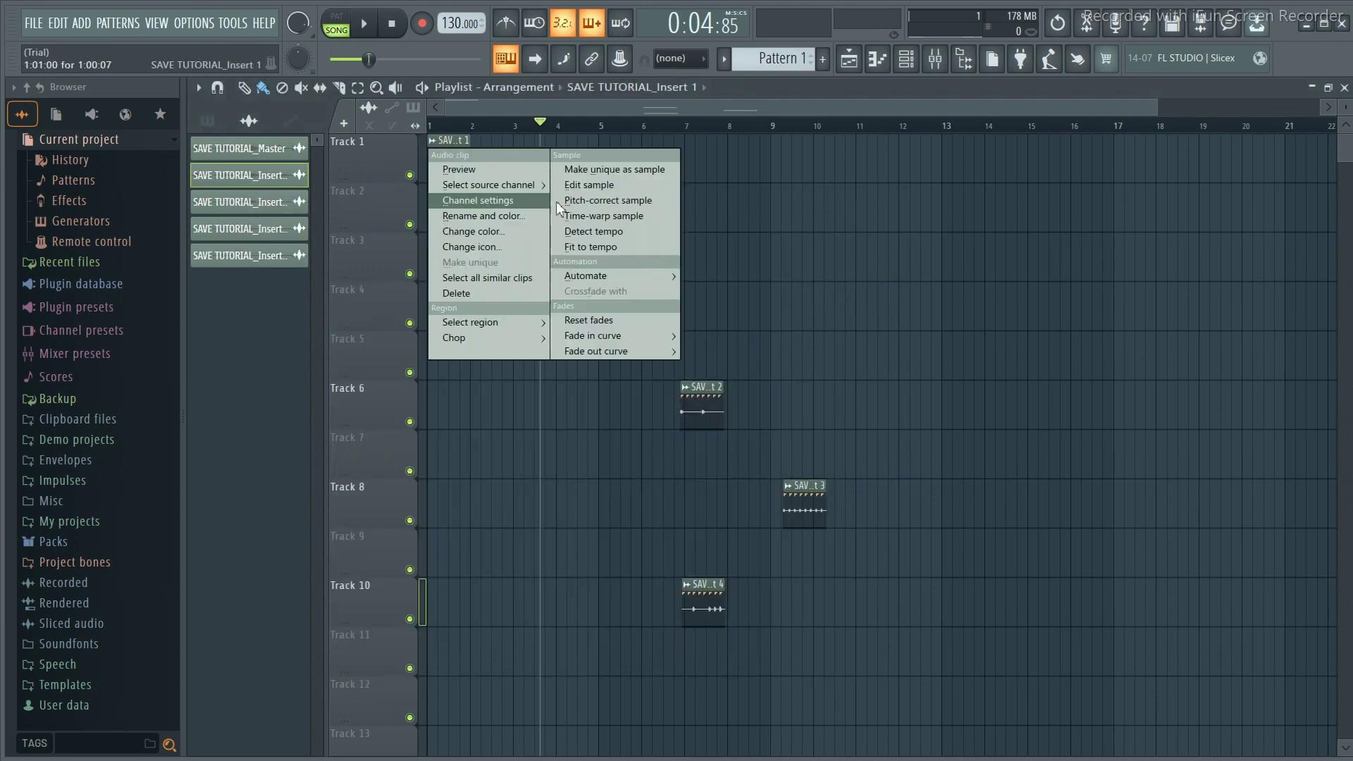
left_click(628, 203)
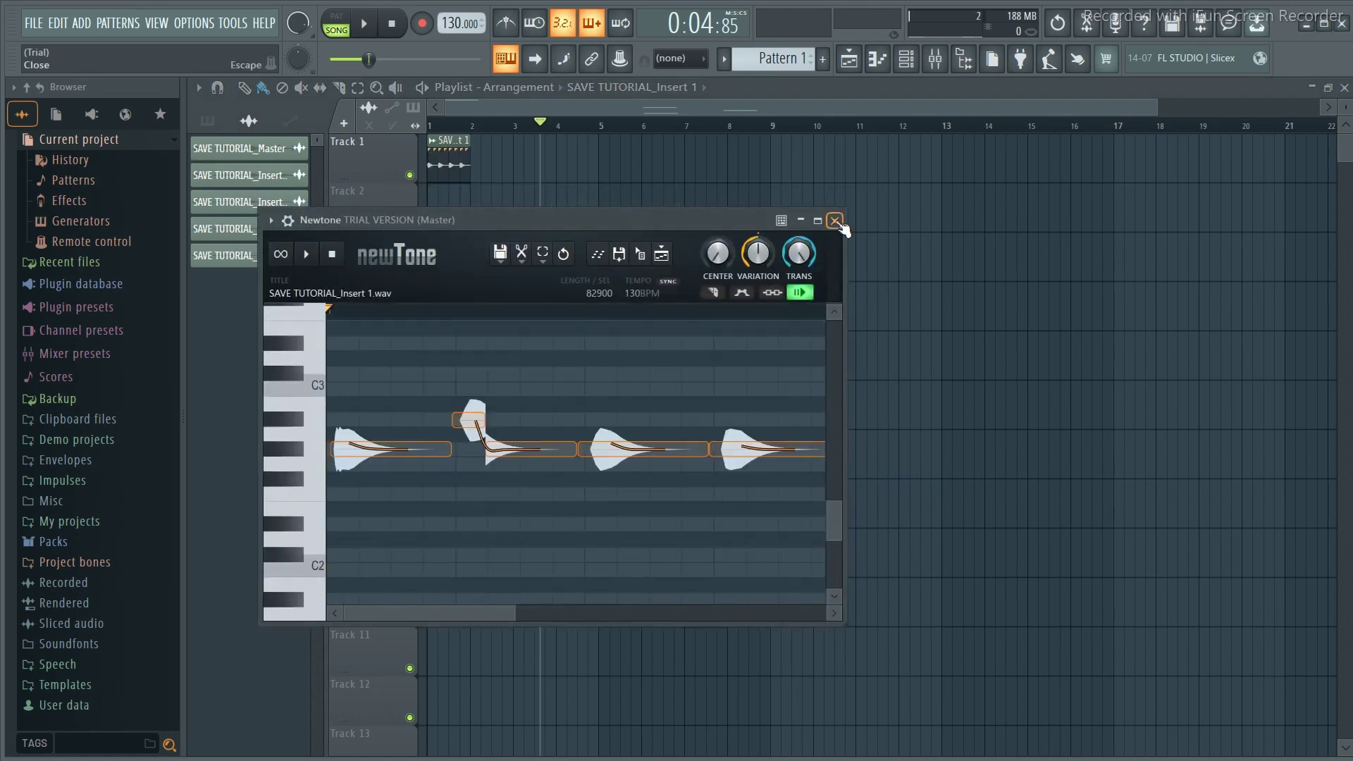
left_click(835, 221)
mouse_move(484, 165)
left_mouse_down()
mouse_move(959, 169)
mouse_move(828, 167)
left_mouse_up()
mouse_move(575, 196)
left_mouse_down()
mouse_move(505, 187)
mouse_move(511, 172)
mouse_move(870, 153)
left_mouse_up()
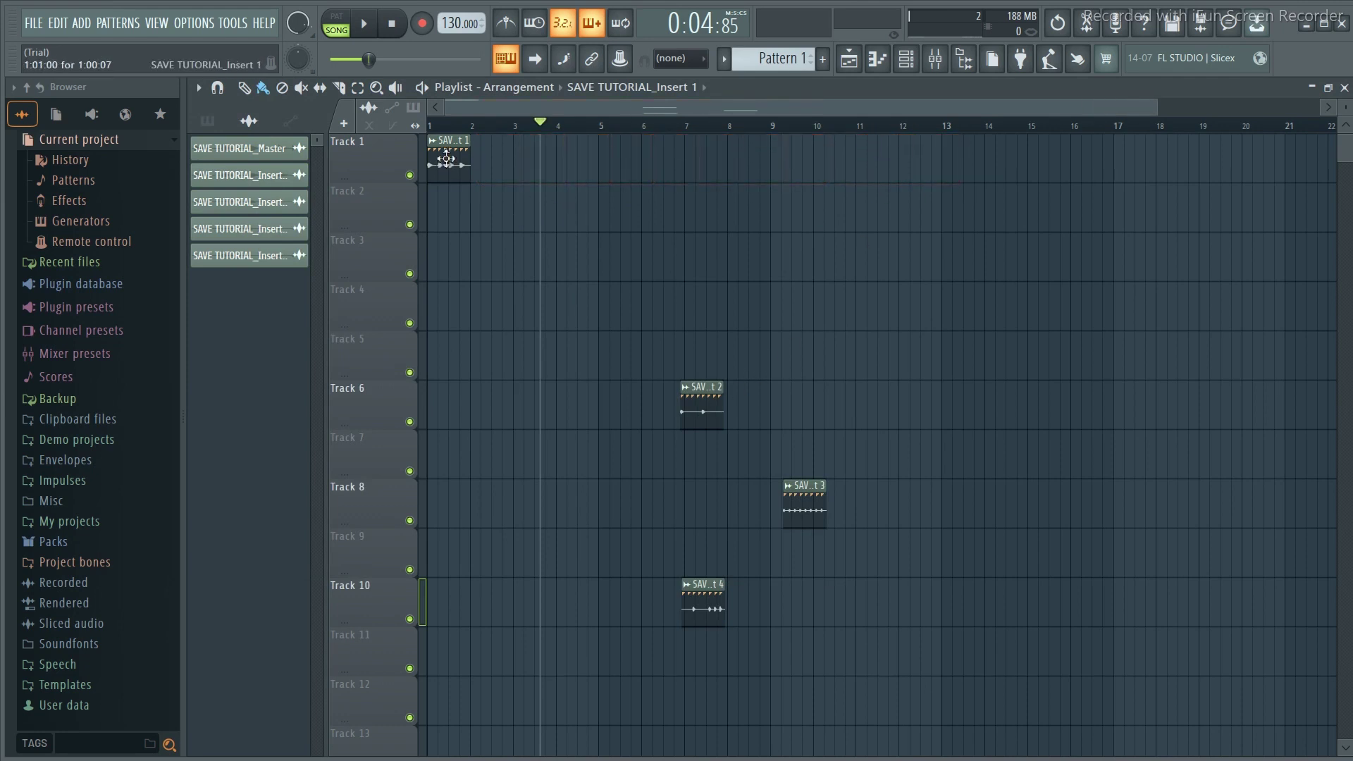
Step: Line up the SAVE TUTORIAL_Insert 2, Insert 3 and Insert 4 clips at bar 1 of Tracks 2, 3 and 4
left_click_drag(694, 388, 437, 177)
left_click(249, 202)
left_click_drag(801, 482, 443, 224)
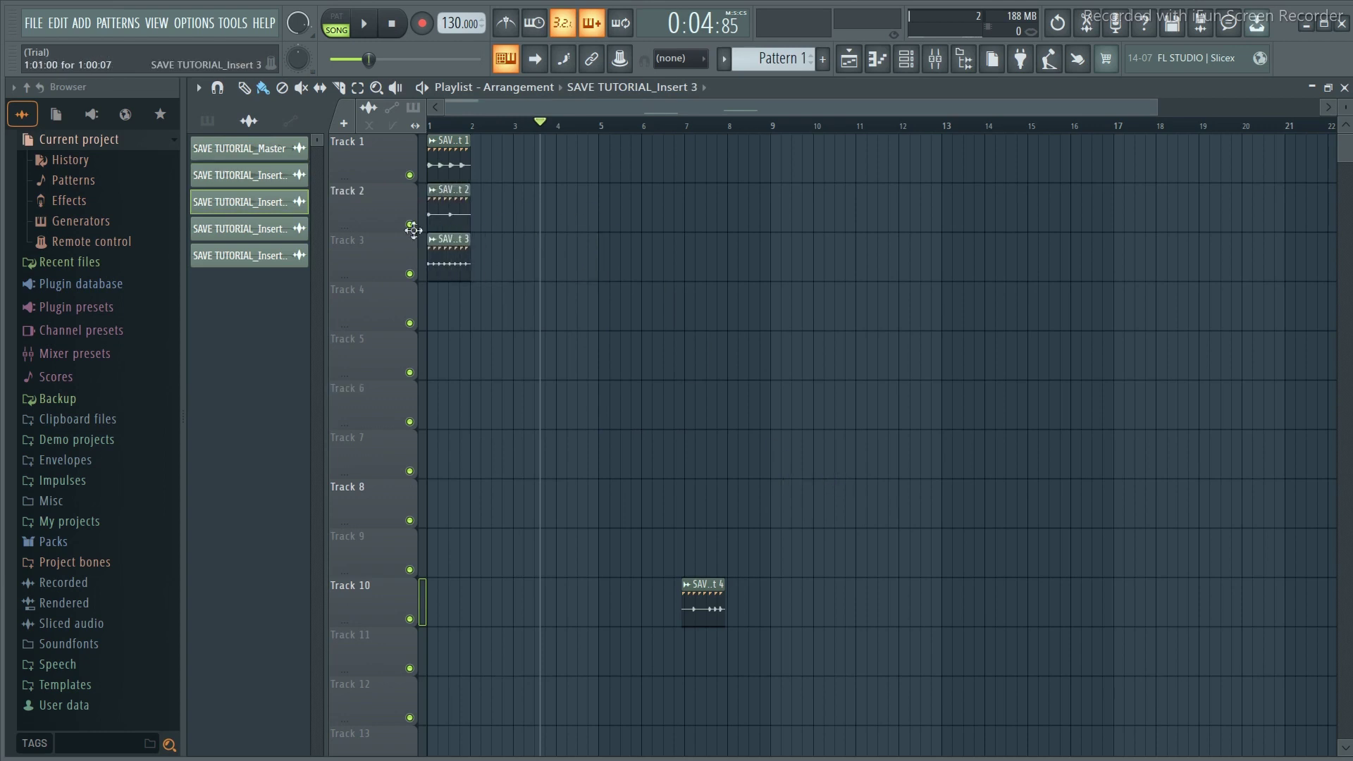
left_click(249, 228)
left_click_drag(706, 584, 423, 301)
left_click(249, 255)
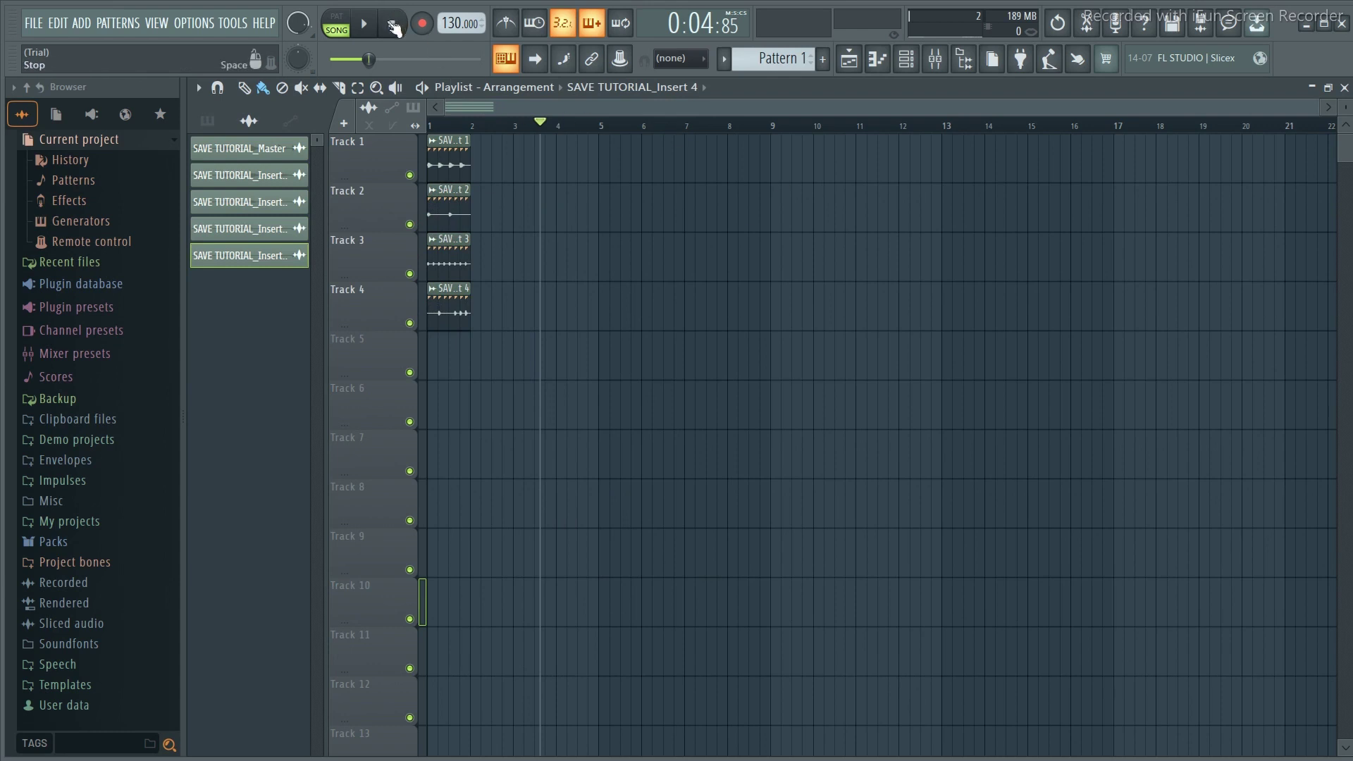
Step: Play the four stacked insert clips from the start of the song and stop playback
left_click(394, 27)
left_click(364, 25)
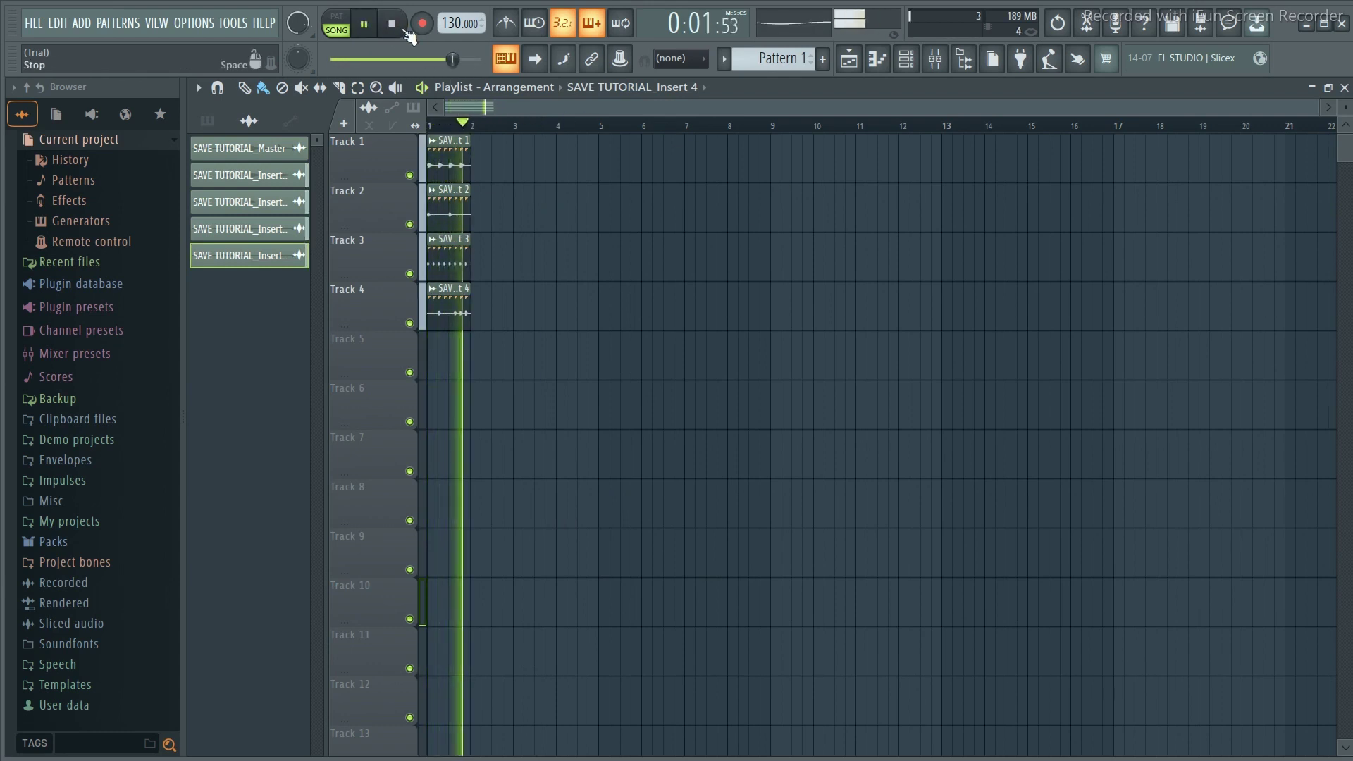
left_click(392, 24)
Step: Stagger the clips by moving SAVE TUTORIAL_Insert 2 to bar 2 and SAVE TUTORIAL_Insert 3 to bar 3
left_click_drag(447, 214, 491, 213)
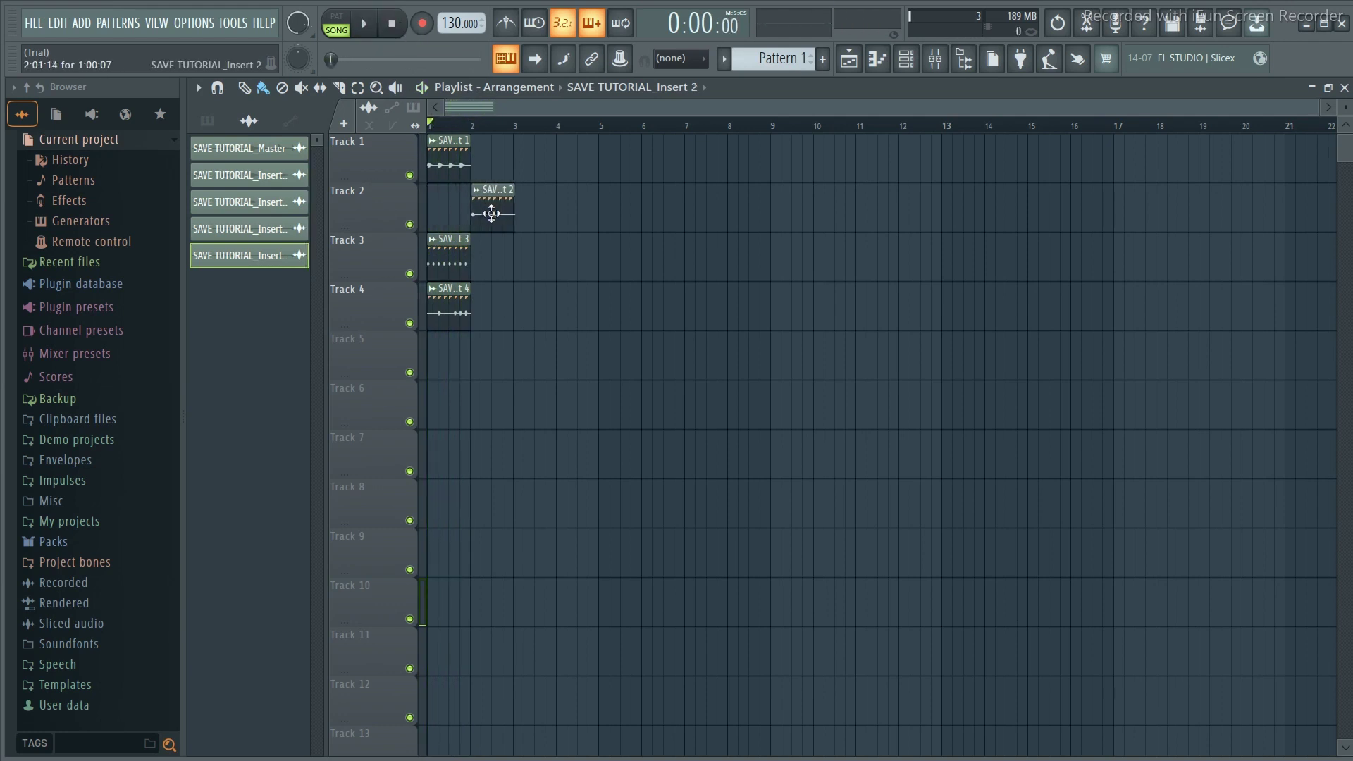
left_click(479, 225)
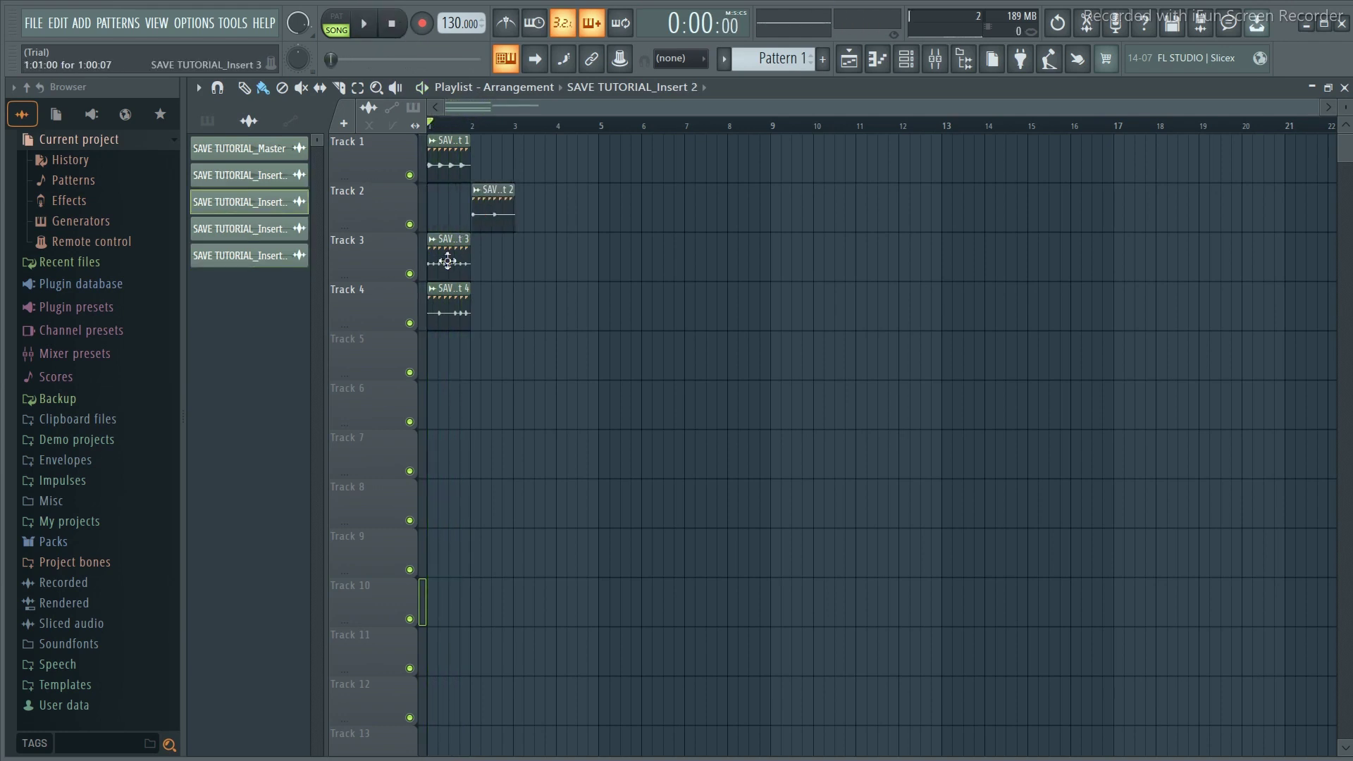
left_click_drag(448, 262, 535, 270)
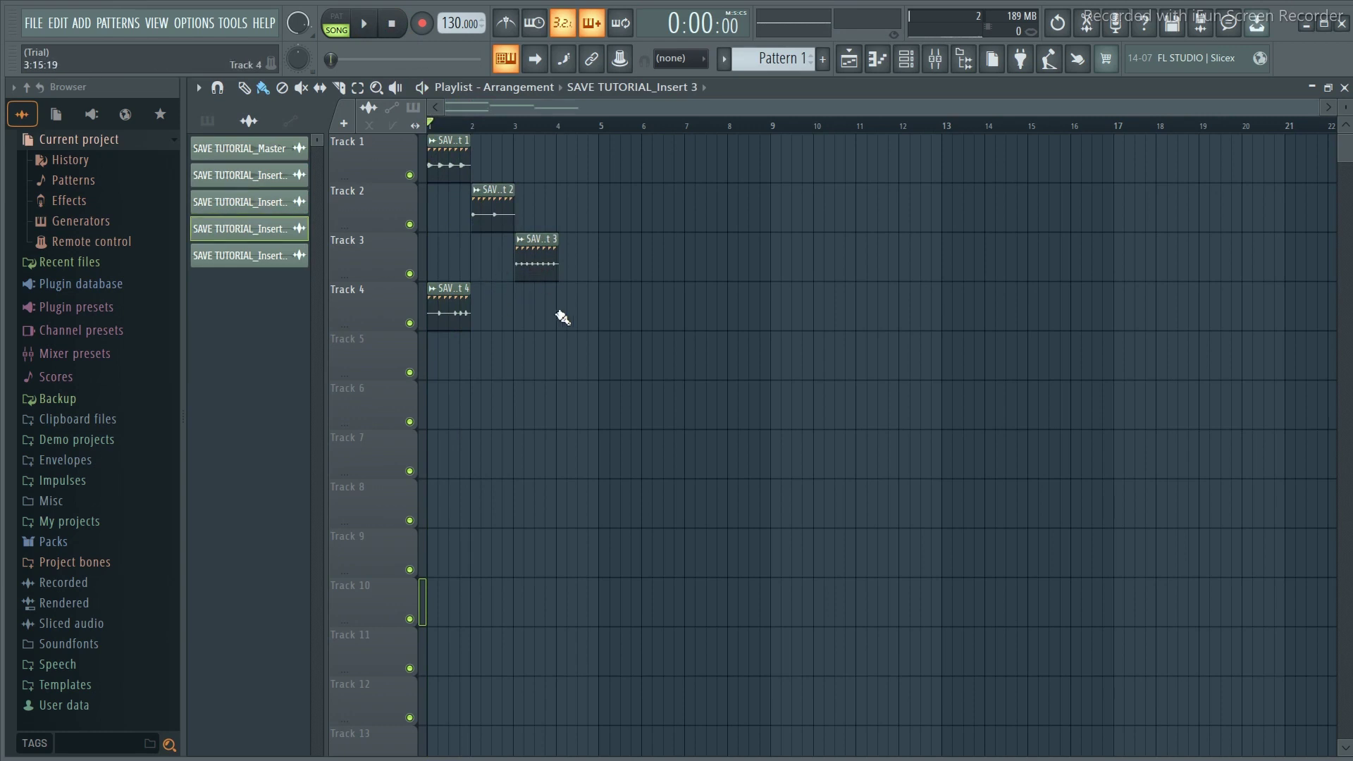
Step: Delete the four SAVE TUTORIAL insert clips from playlist Tracks 1 to 4
right_click(535, 257)
right_click(448, 307)
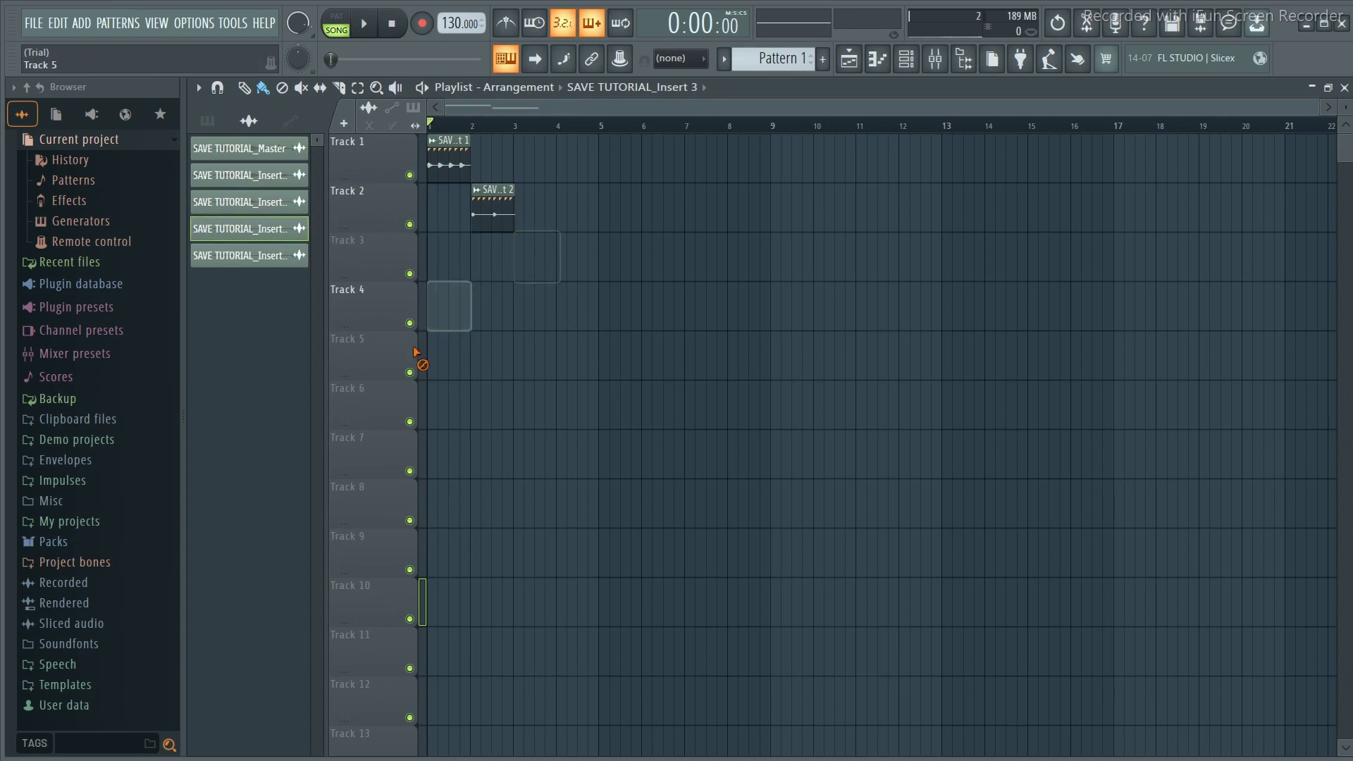
right_click(490, 208)
right_click(454, 167)
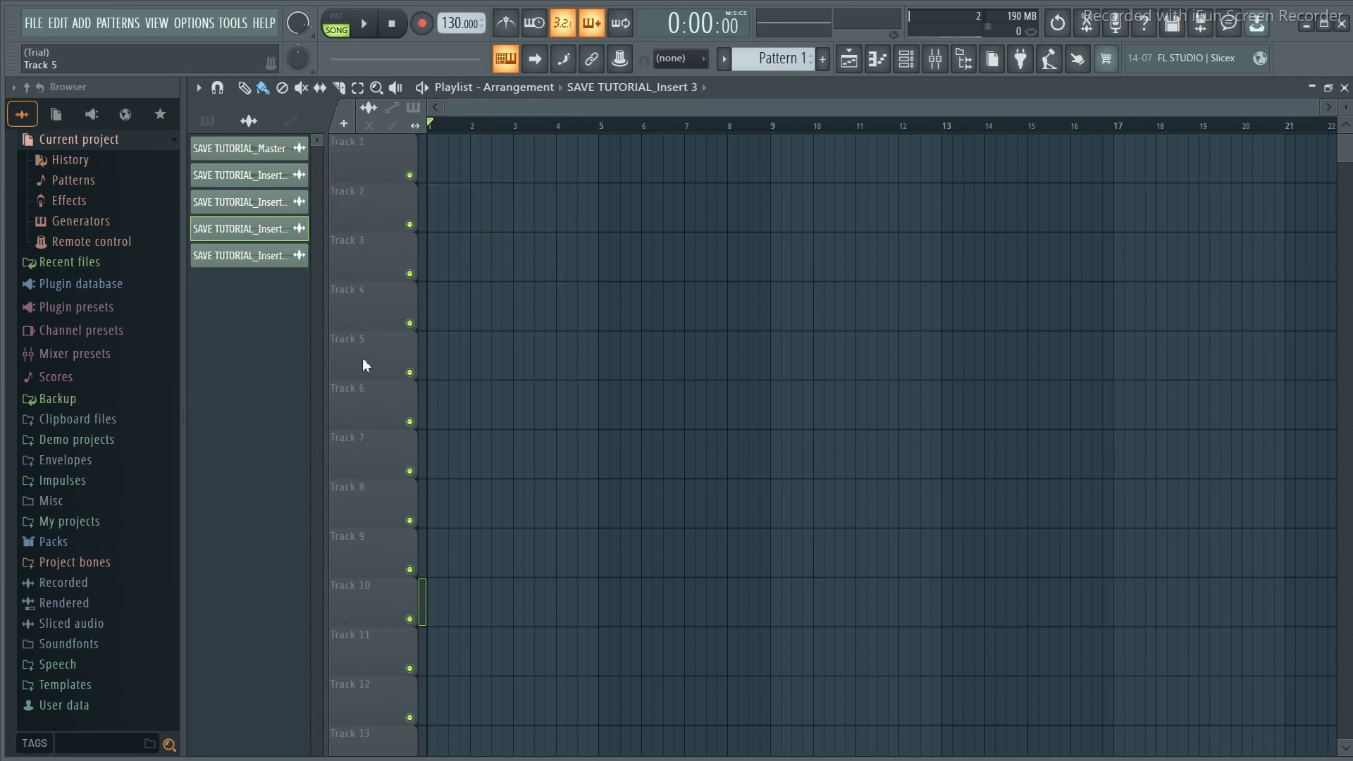
Step: Delete the SAVE TUTORIAL_Insert 4, Insert 3 and Insert 2 channels from the project and confirm each deletion
right_click(235, 256)
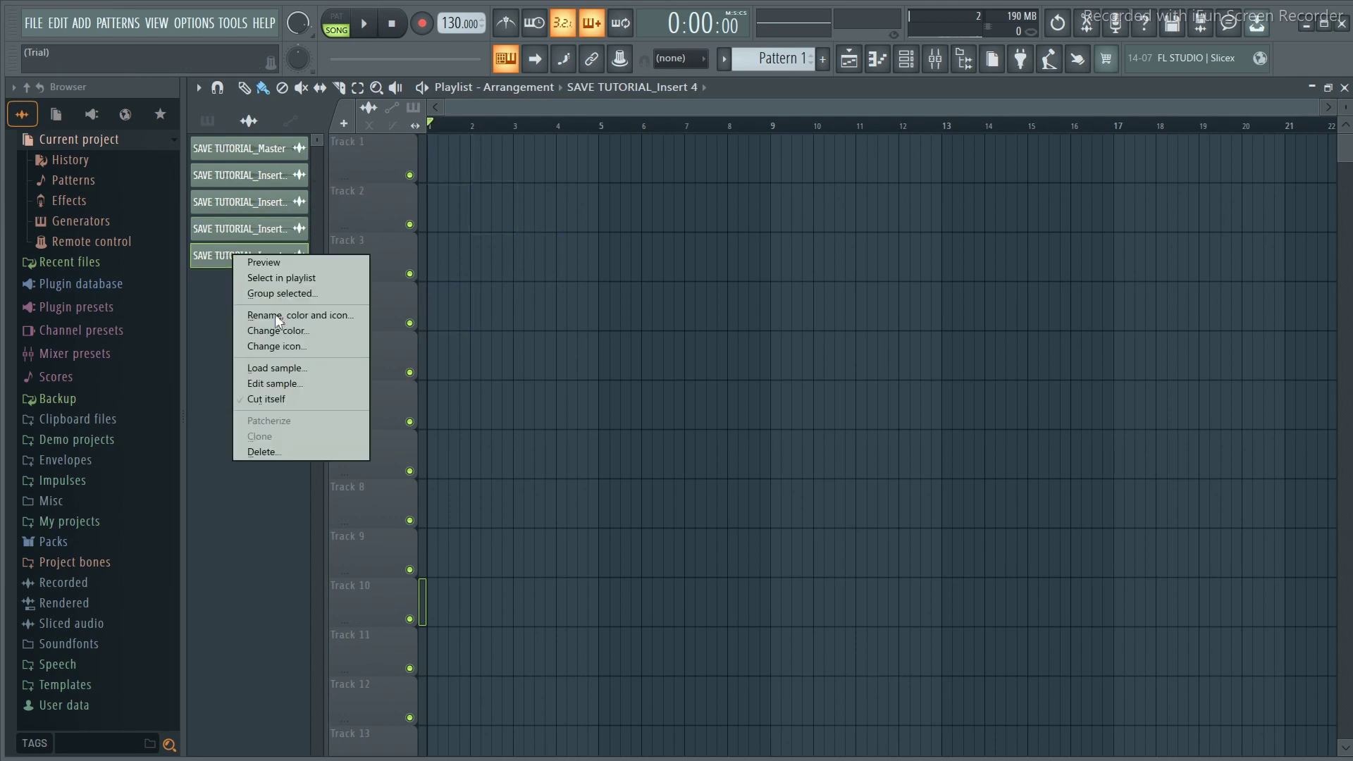
left_click(272, 451)
left_click(740, 427)
right_click(254, 229)
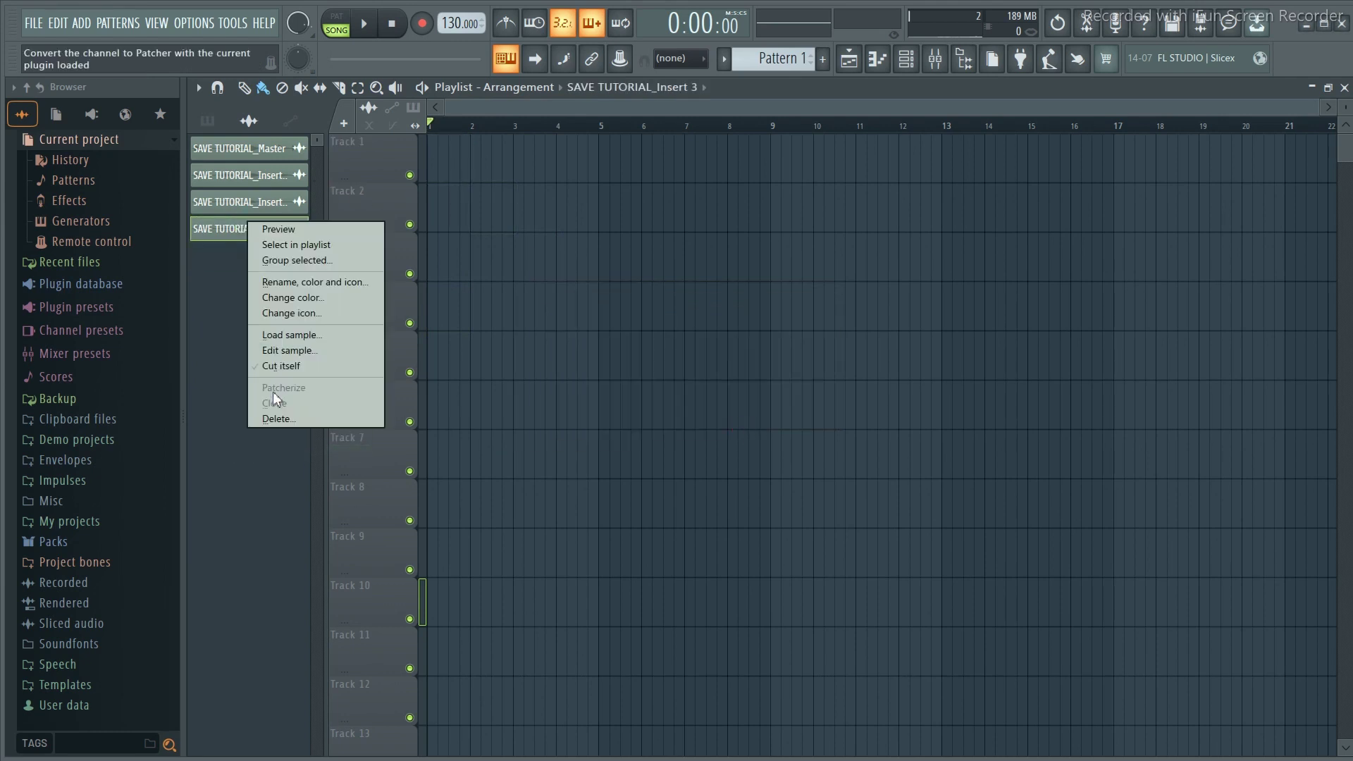
left_click(275, 417)
left_click(739, 425)
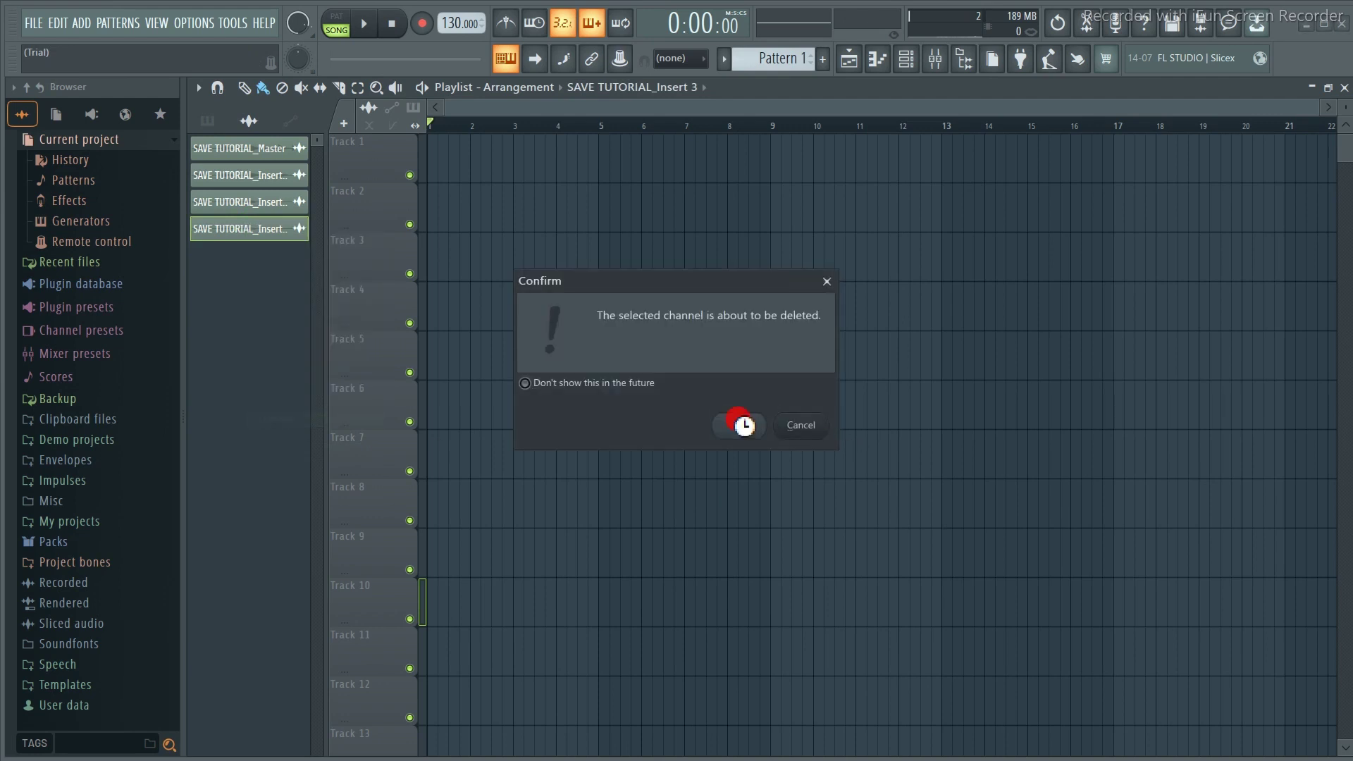
right_click(229, 201)
left_click(285, 405)
left_click(740, 426)
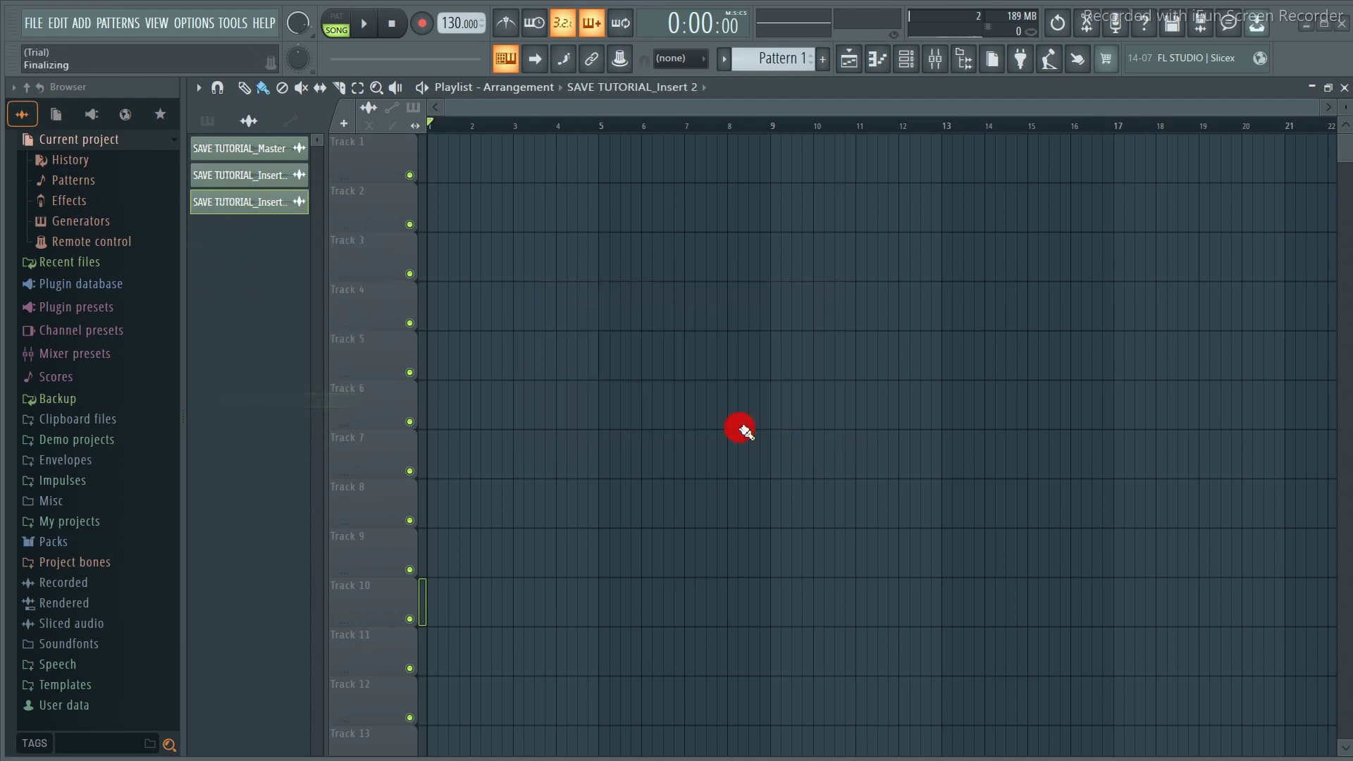
Step: Delete the remaining SAVE TUTORIAL_Insert 1 and SAVE TUTORIAL_Master channels from the project
right_click(243, 174)
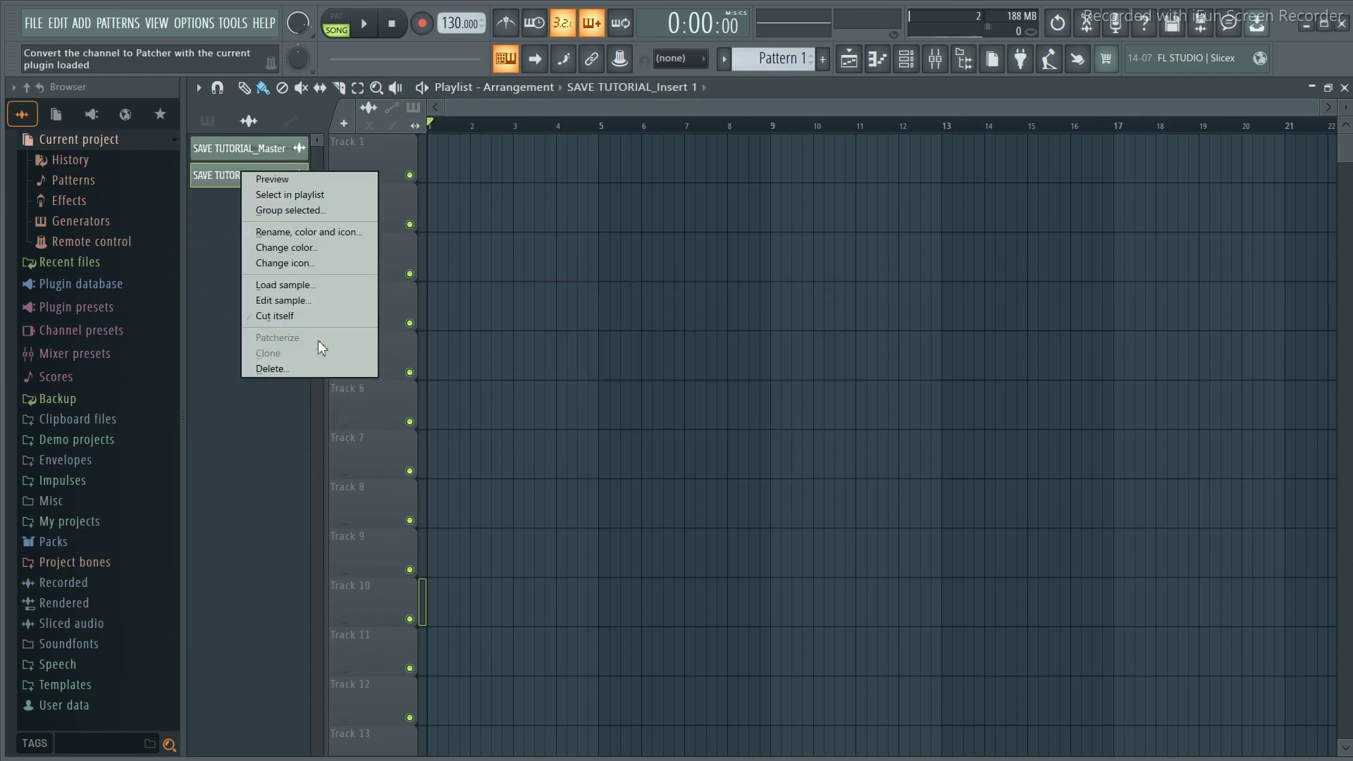
left_click(267, 368)
left_click(740, 426)
right_click(234, 162)
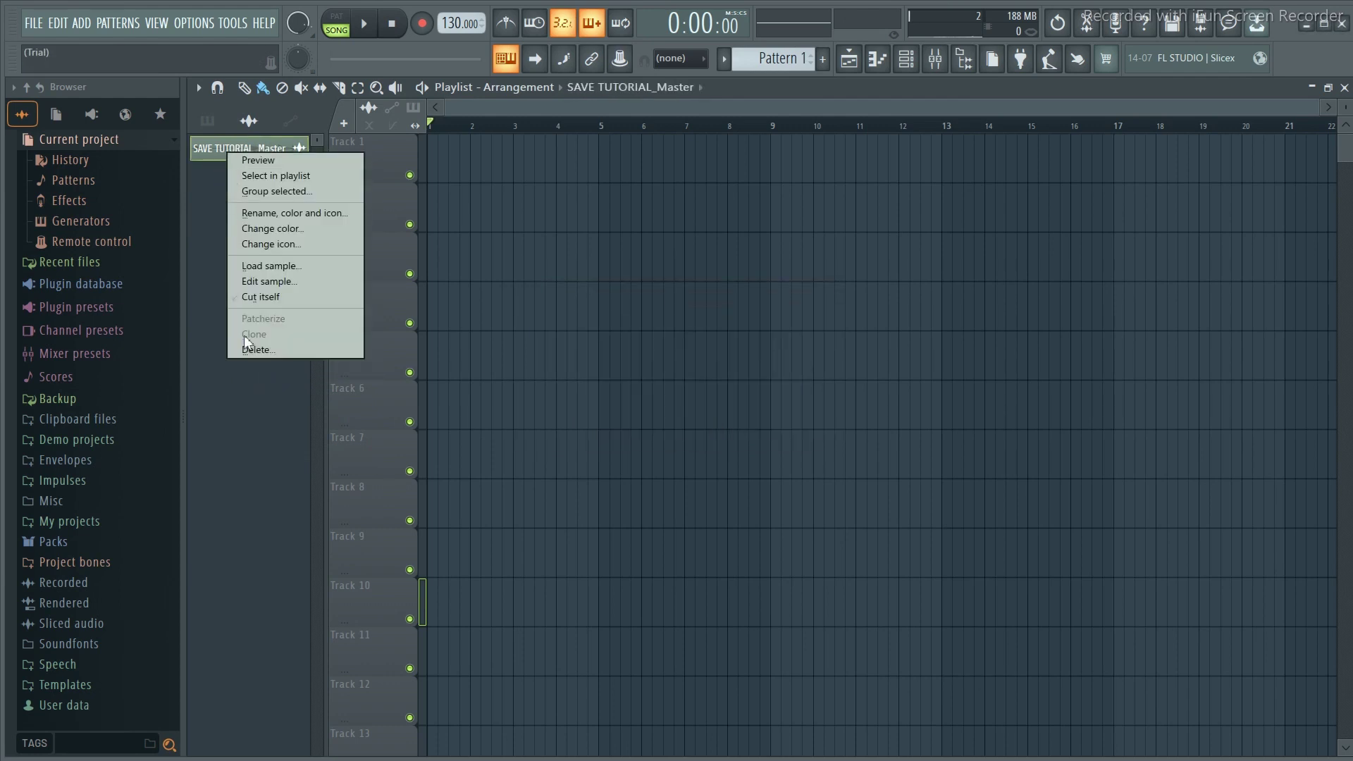
left_click(241, 351)
left_click(735, 435)
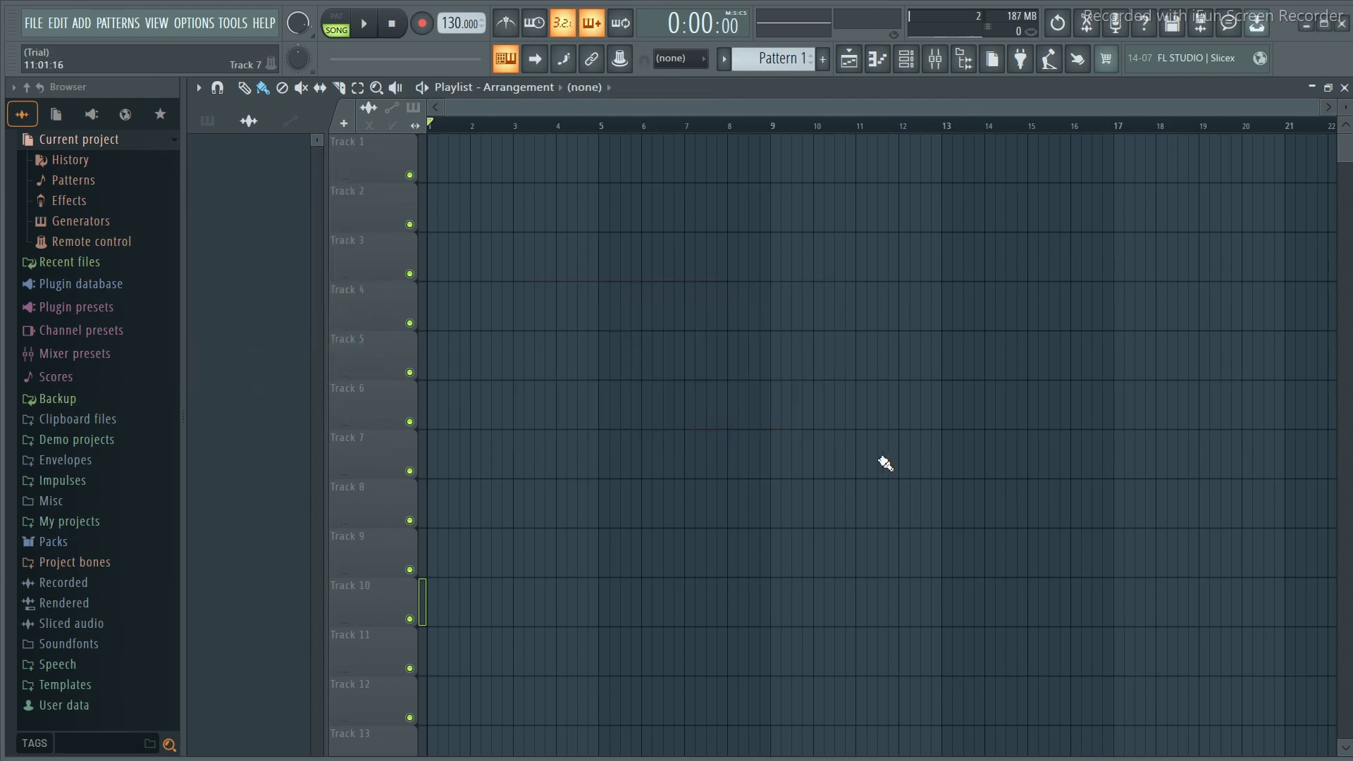
Step: Place SAVE TUTORIAL_Master from the folder repeatedly along Track 1, delete the bar 1 clip and shift the rest to start at bar 1
left_click(1306, 26)
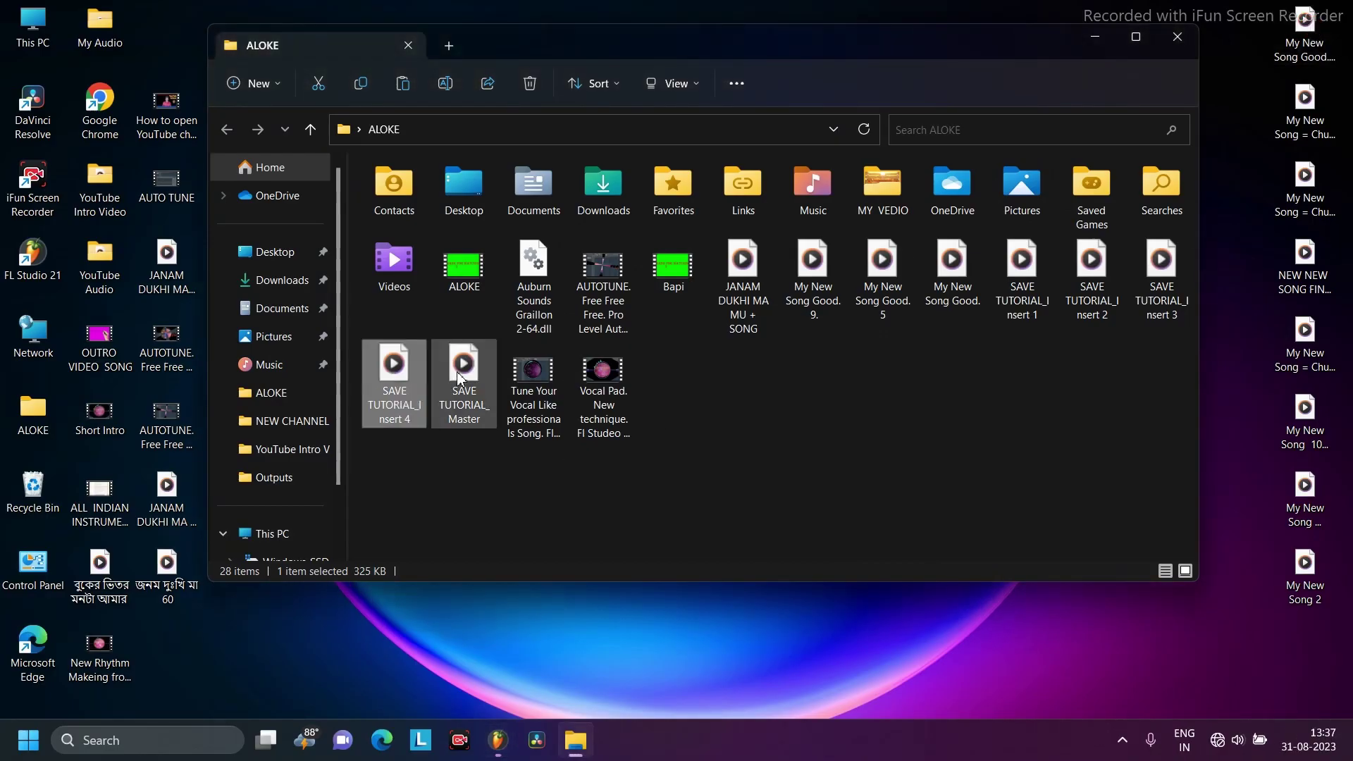
mouse_move(459, 377)
left_mouse_down()
mouse_move(477, 730)
mouse_move(503, 756)
mouse_move(638, 384)
mouse_move(612, 258)
mouse_move(638, 190)
mouse_move(629, 140)
mouse_move(445, 141)
mouse_move(522, 166)
mouse_move(1114, 190)
left_mouse_up()
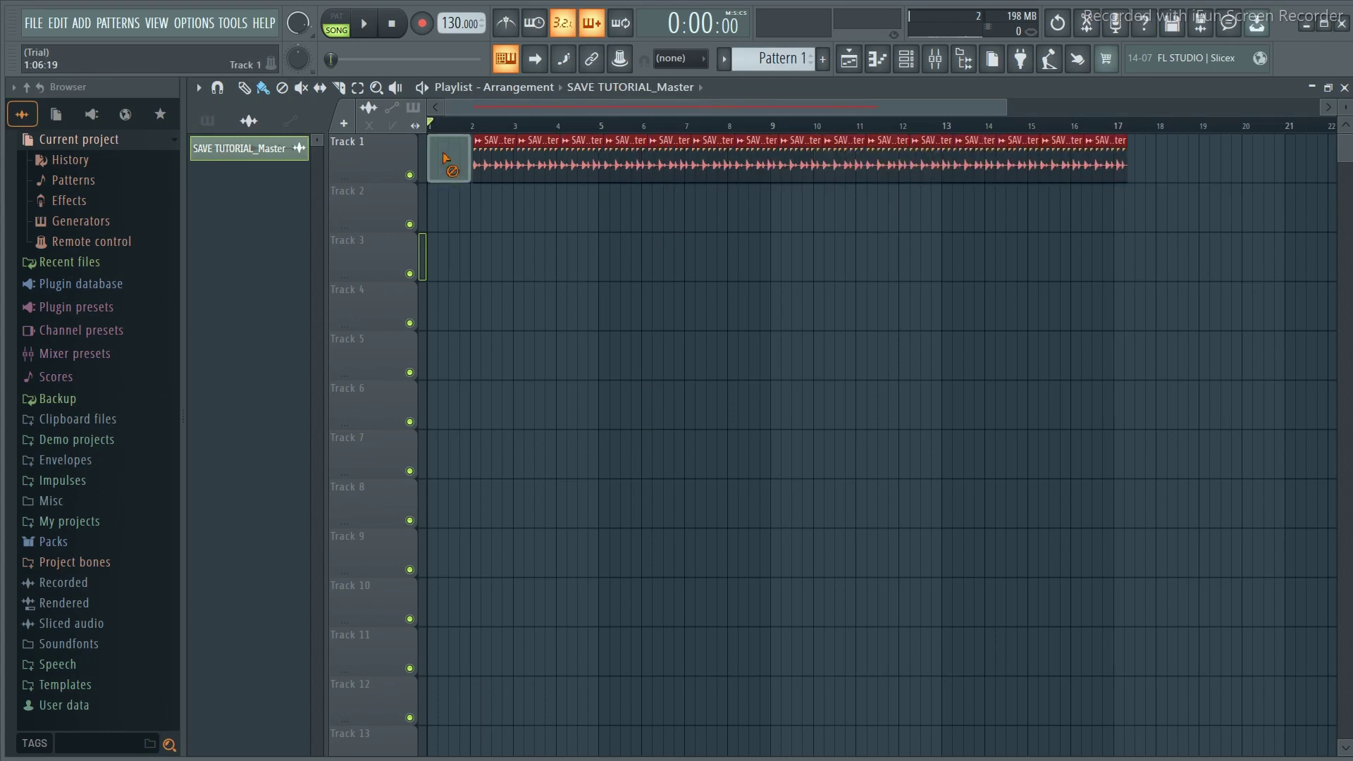
right_click(445, 157)
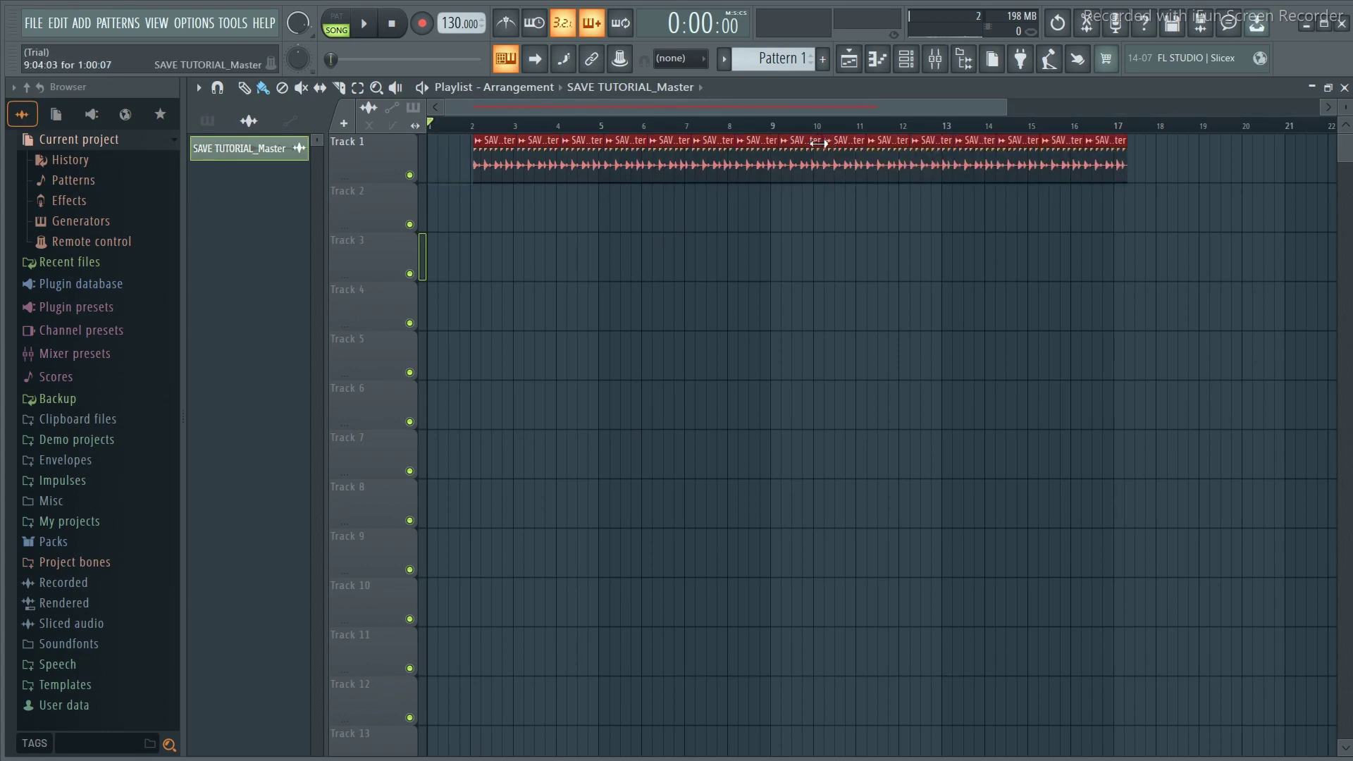
left_click_drag(801, 148, 724, 157)
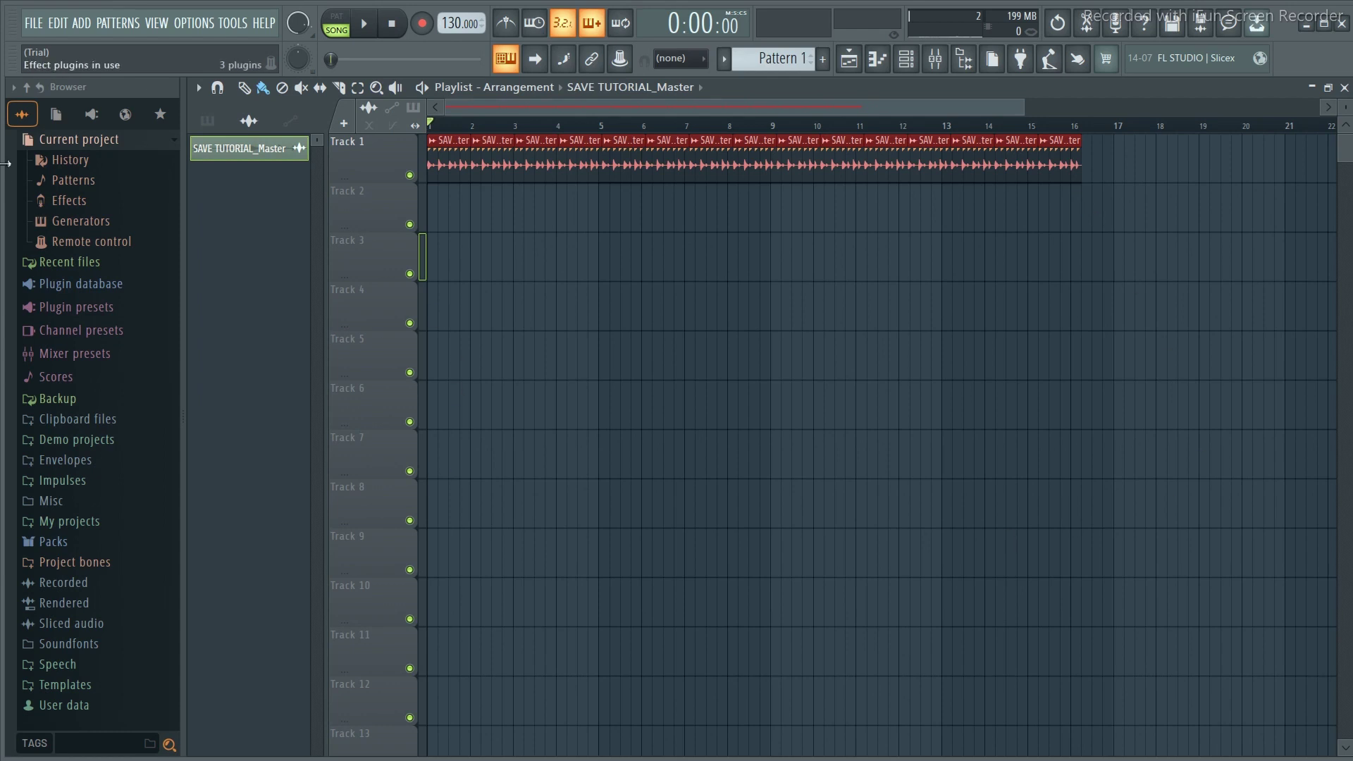
Step: Save the song as an MPEG 3 audio file named SAVE MP 3 and start the rendering
left_click(31, 28)
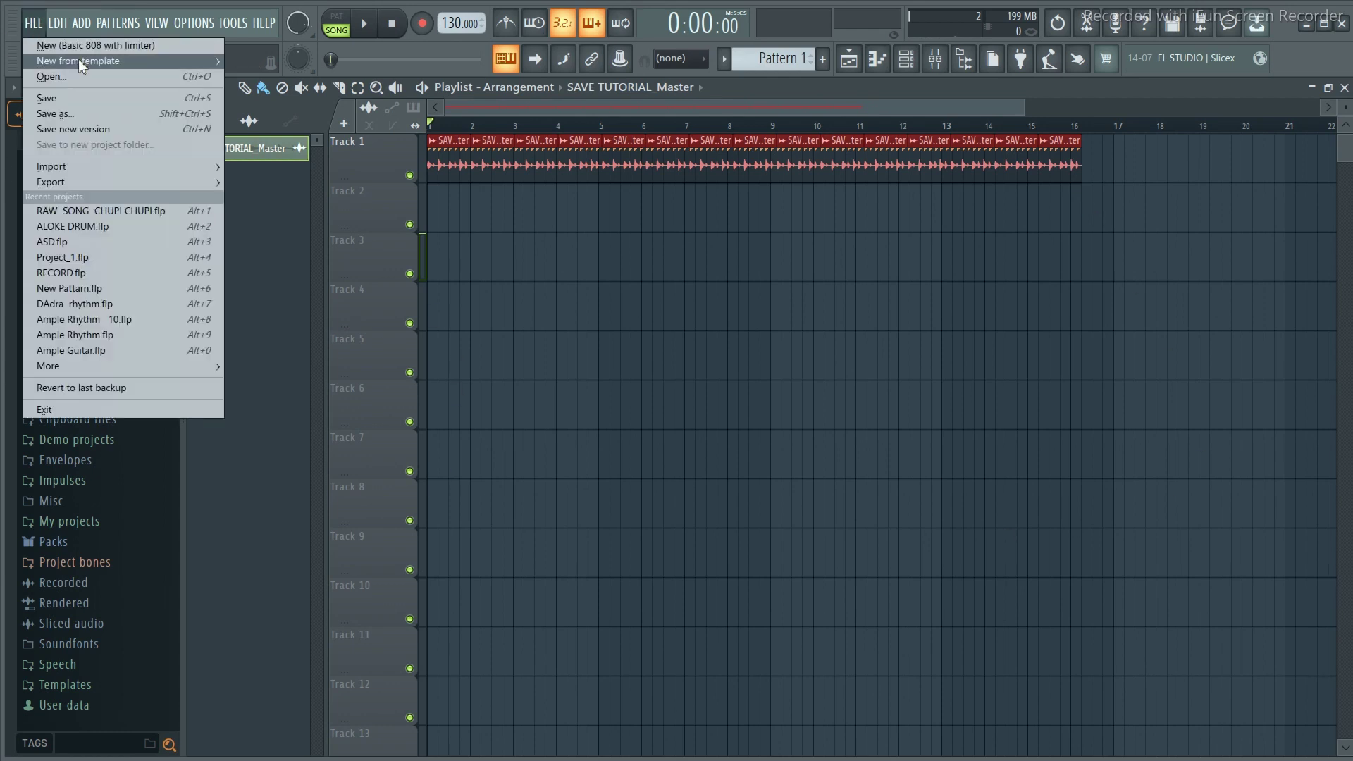
left_click(82, 108)
left_click(687, 486)
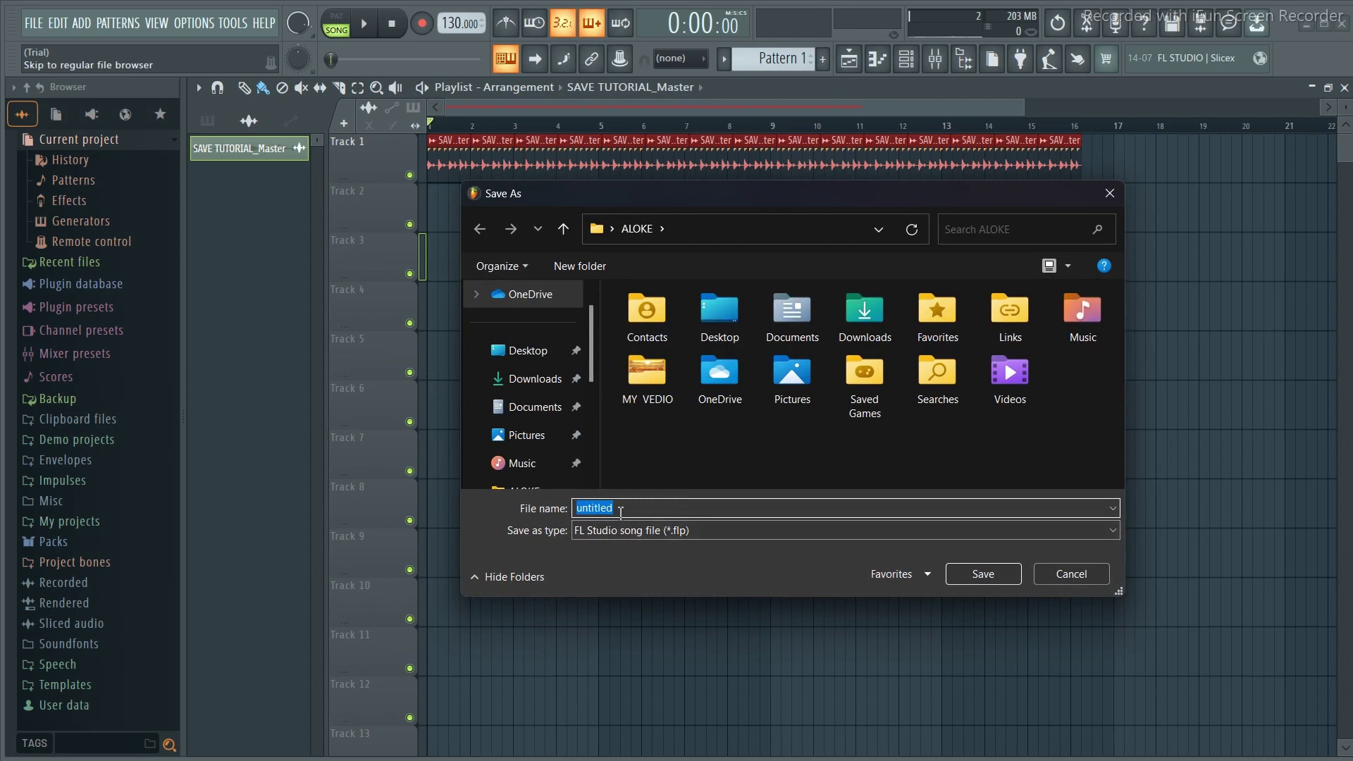
left_click(620, 511)
type("SAV")
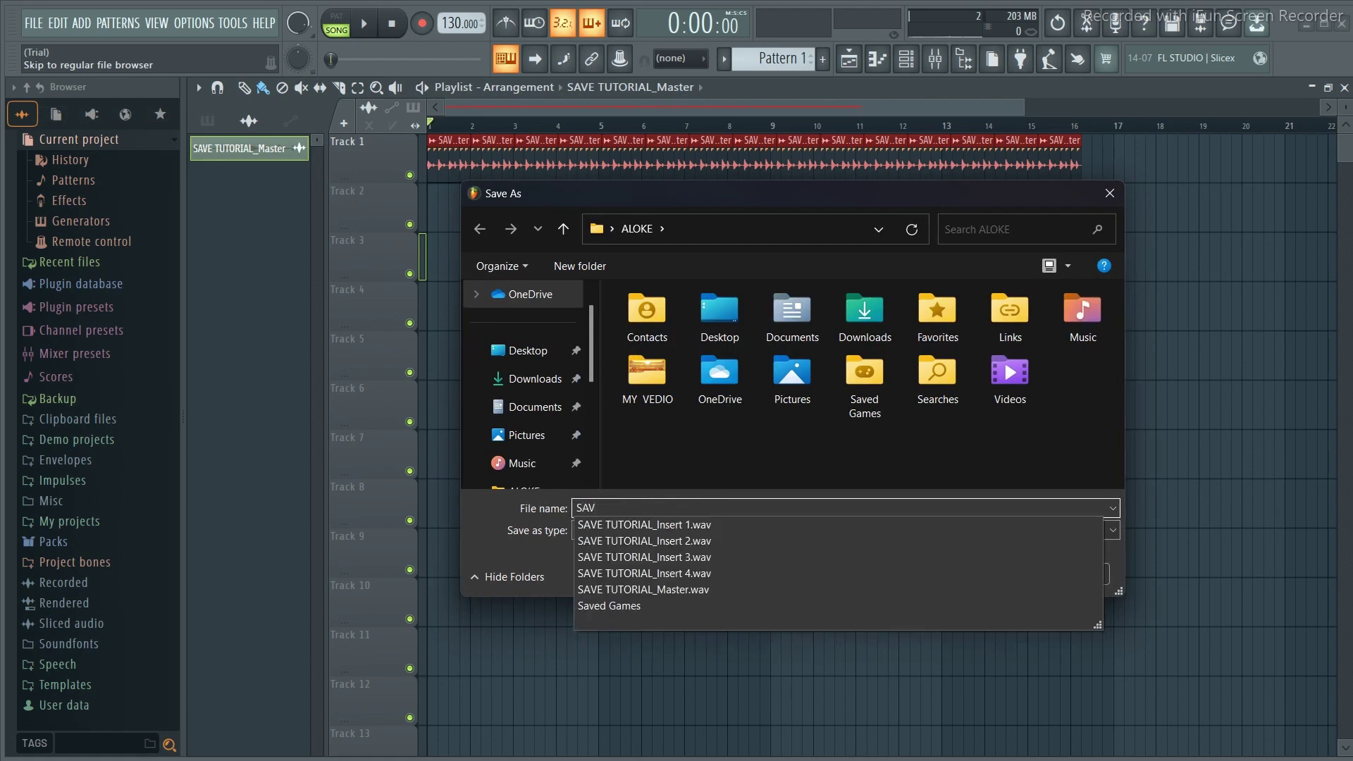
type("E MP 3")
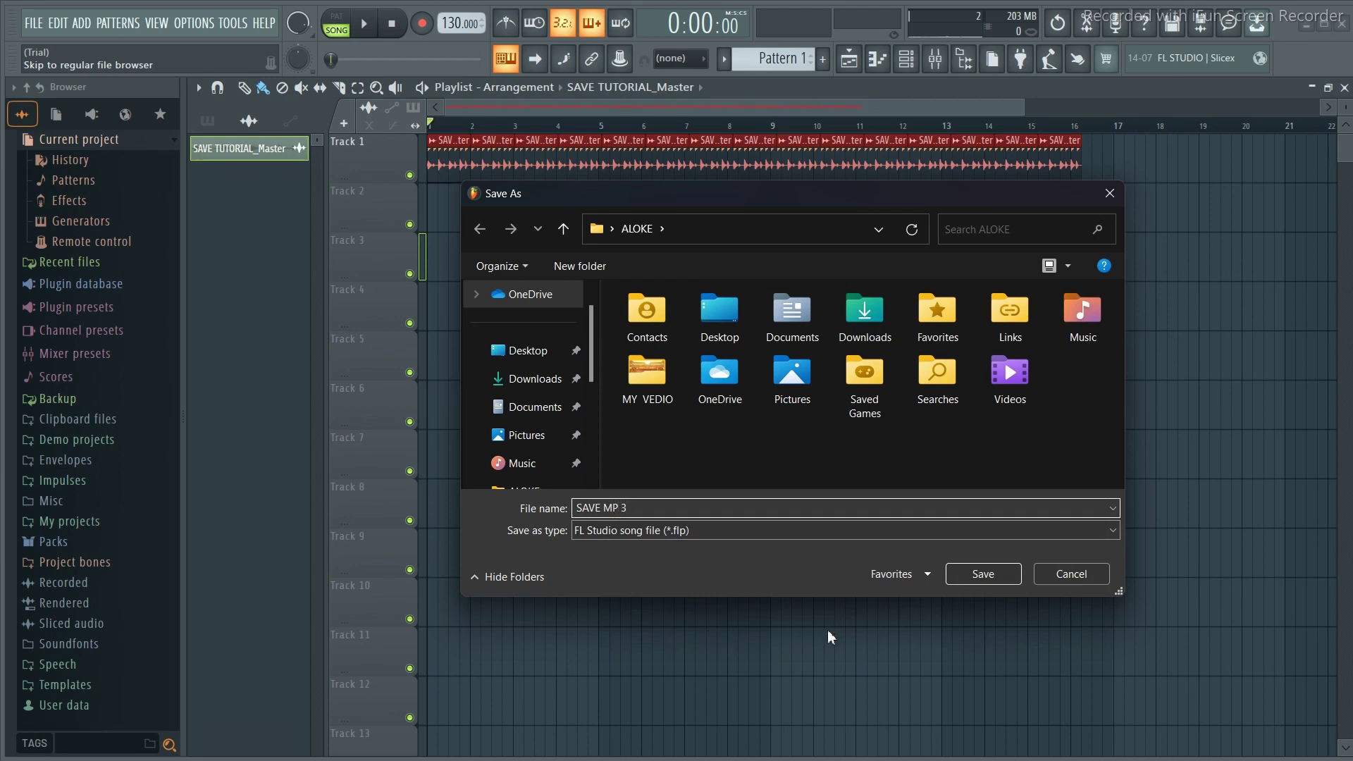
left_click(1116, 539)
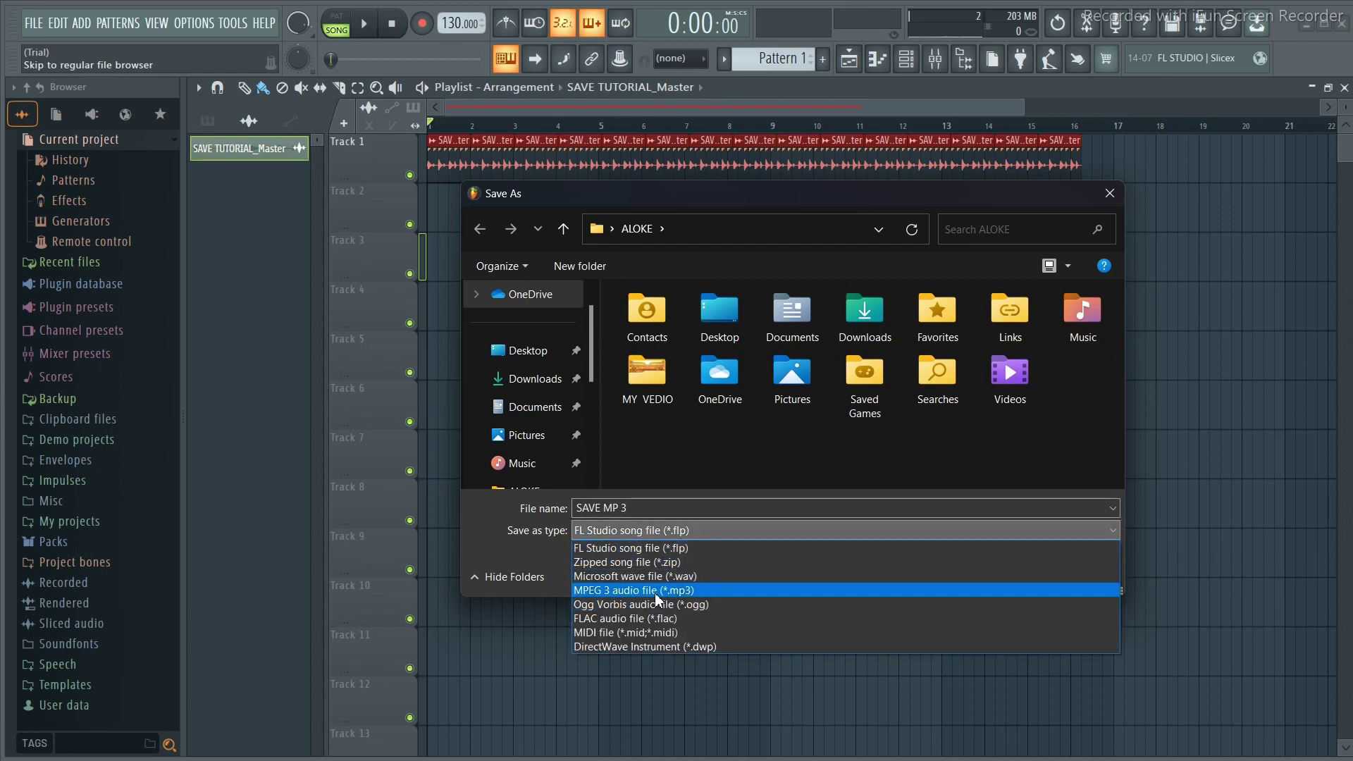
left_click(652, 592)
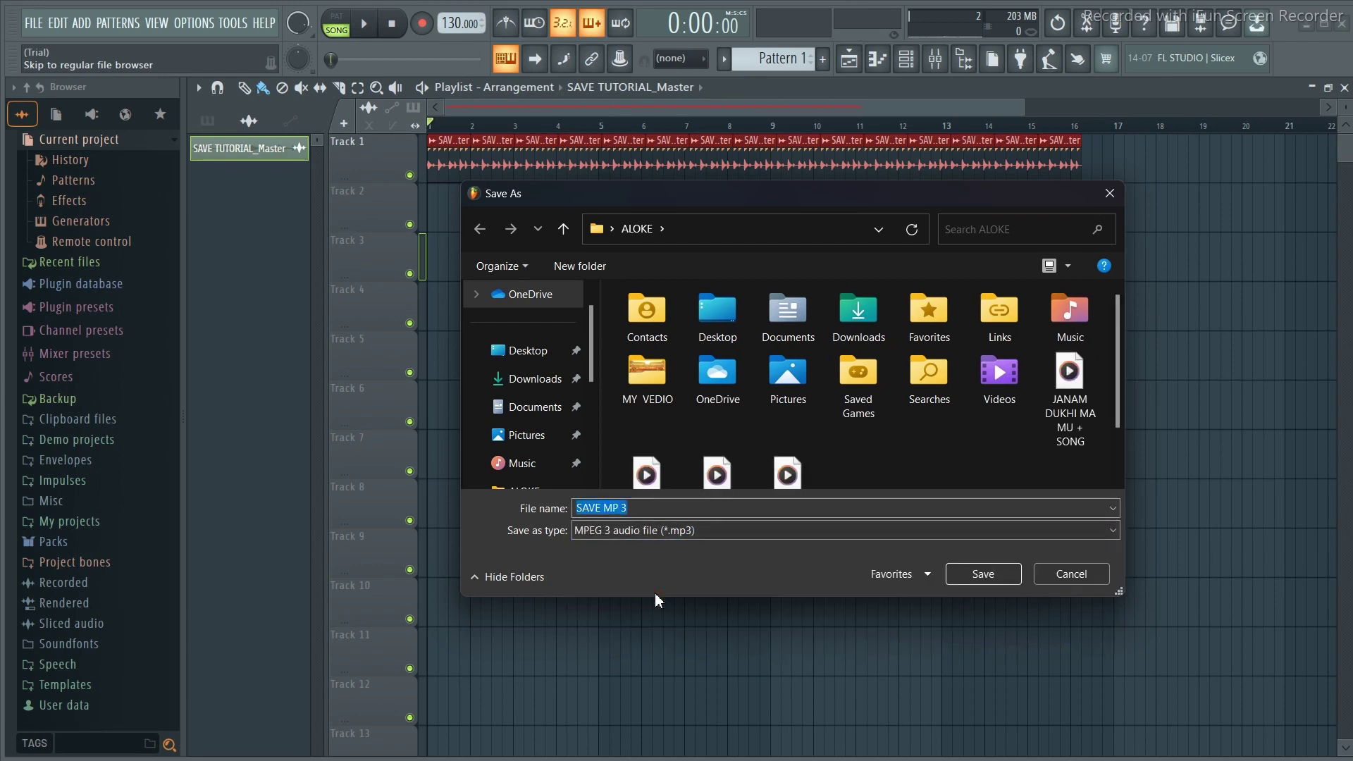
left_click(985, 574)
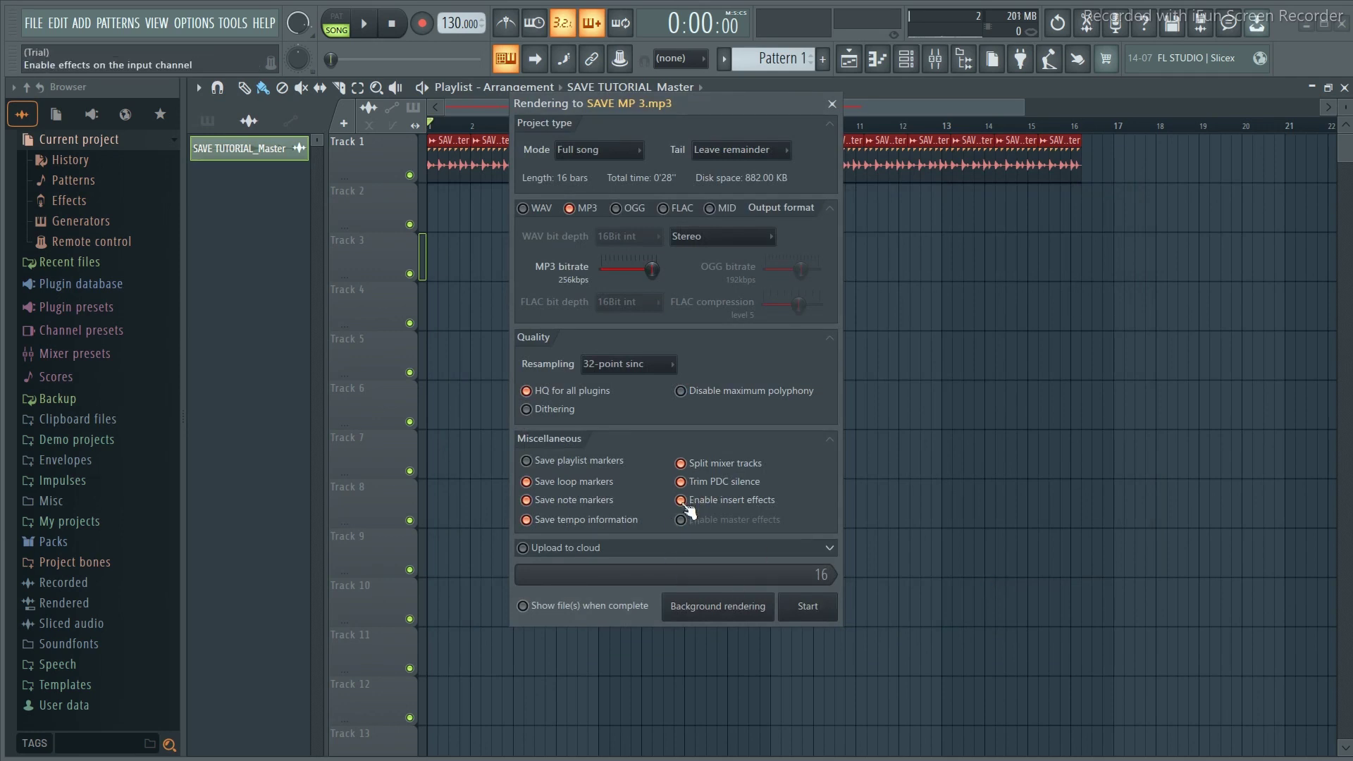
left_click(808, 608)
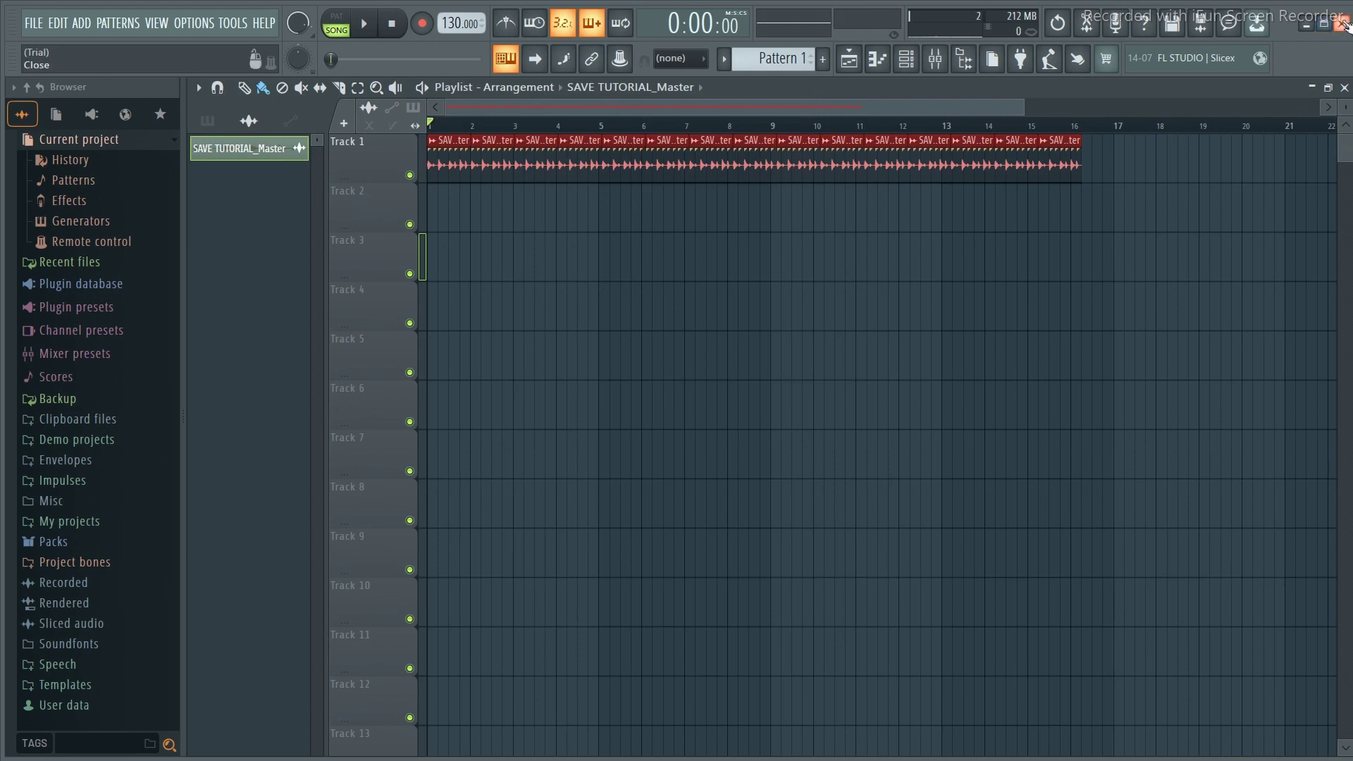
Step: Clear the SAVE TUTORIAL_Master clips from Track 1 and place the rendered SAVE MP 3 file from the folder at bar 1
mouse_move(1093, 165)
left_mouse_down()
mouse_move(404, 209)
mouse_move(468, 172)
mouse_move(519, 167)
left_mouse_up()
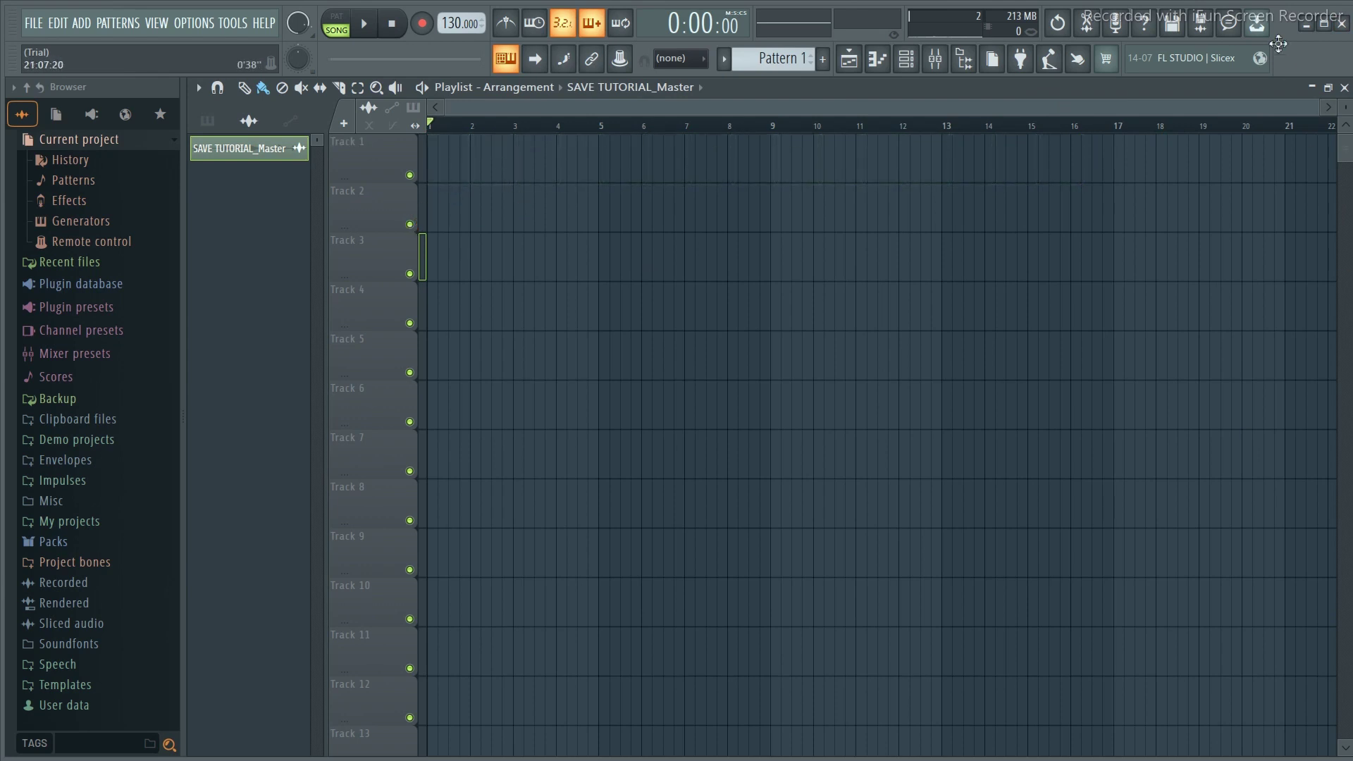
left_click(1306, 24)
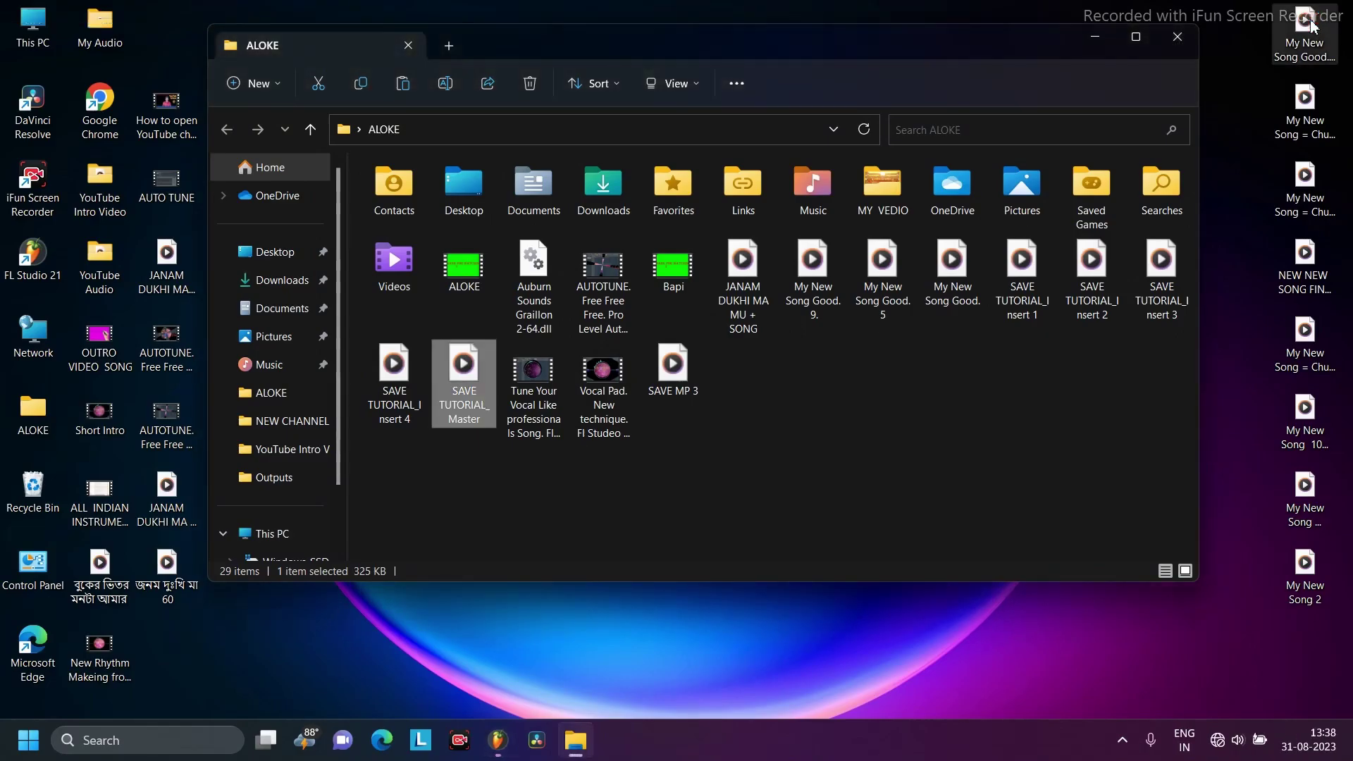
left_click(892, 461)
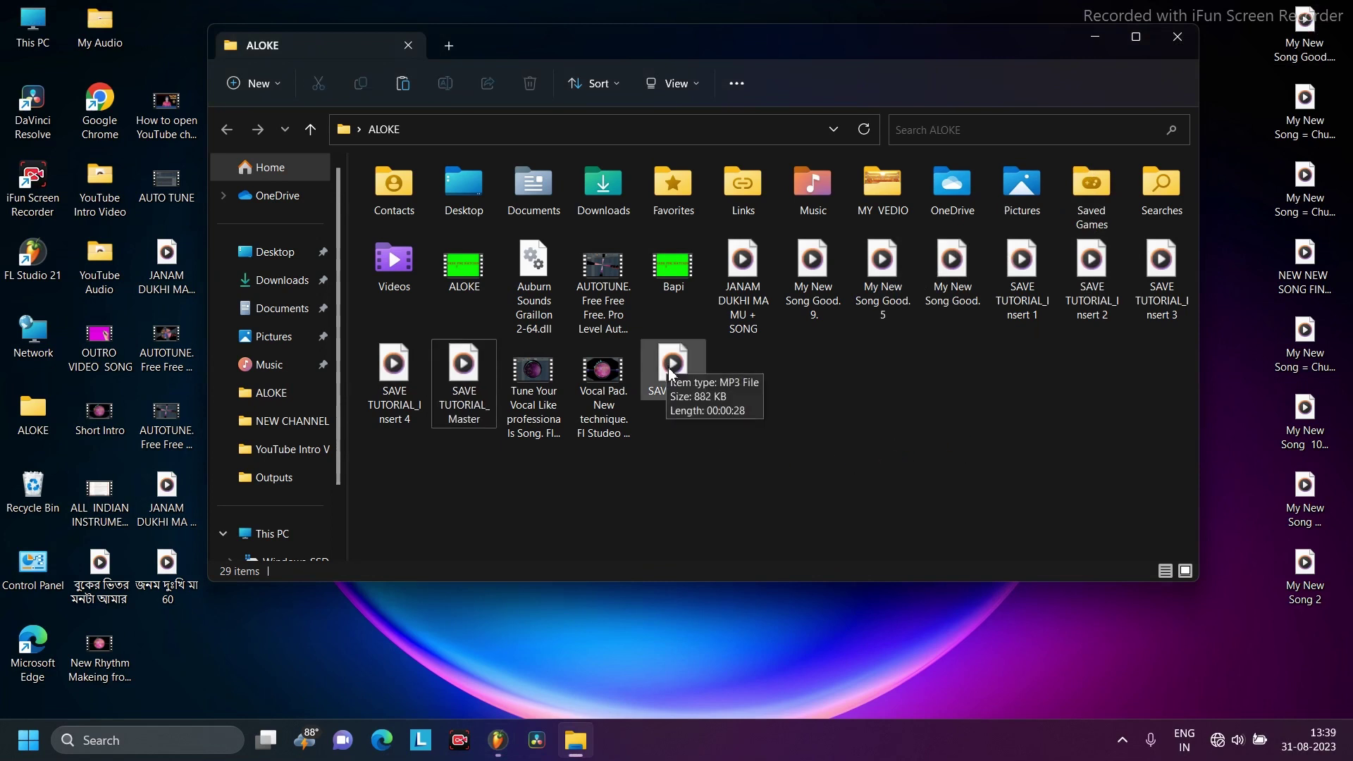
left_click_drag(668, 367, 484, 134)
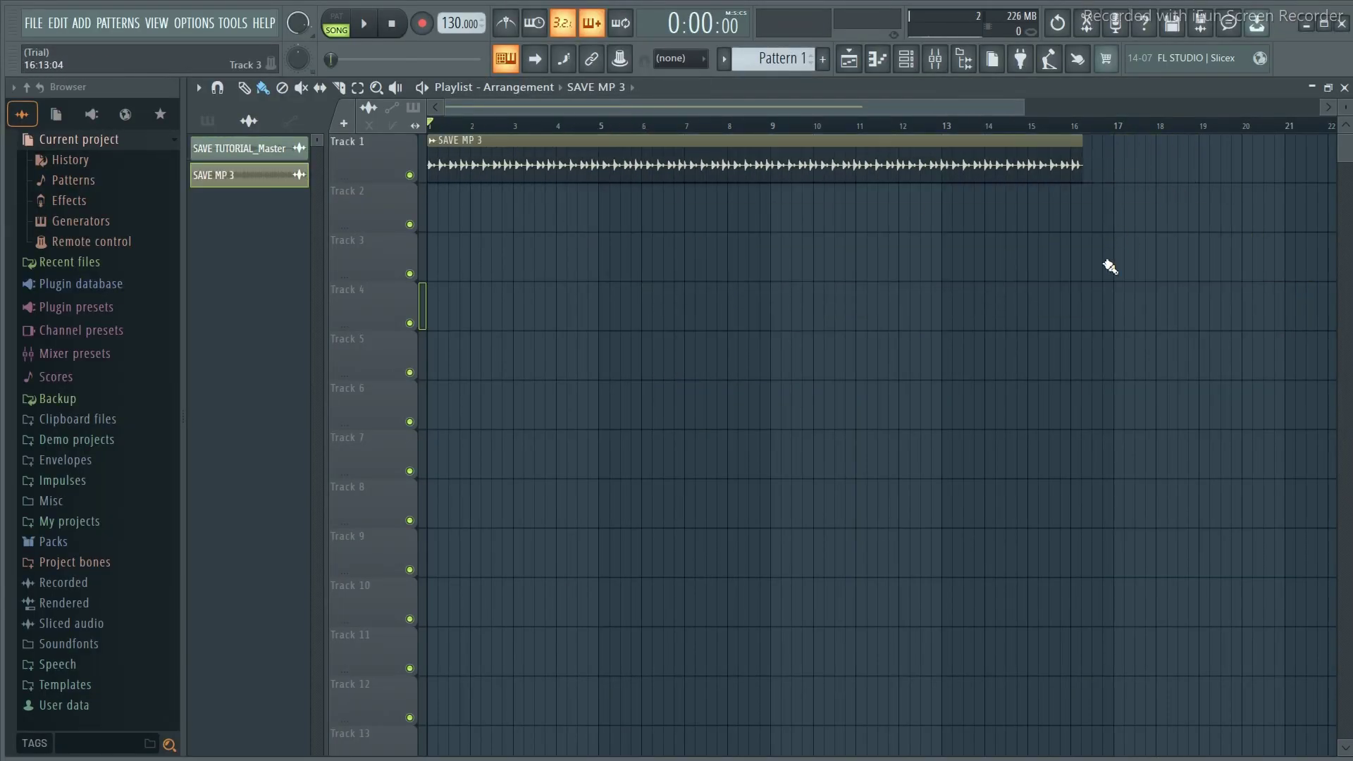
Step: Play the SAVE MP 3 clip, stop playback and delete the clip from Track 1
left_click(366, 25)
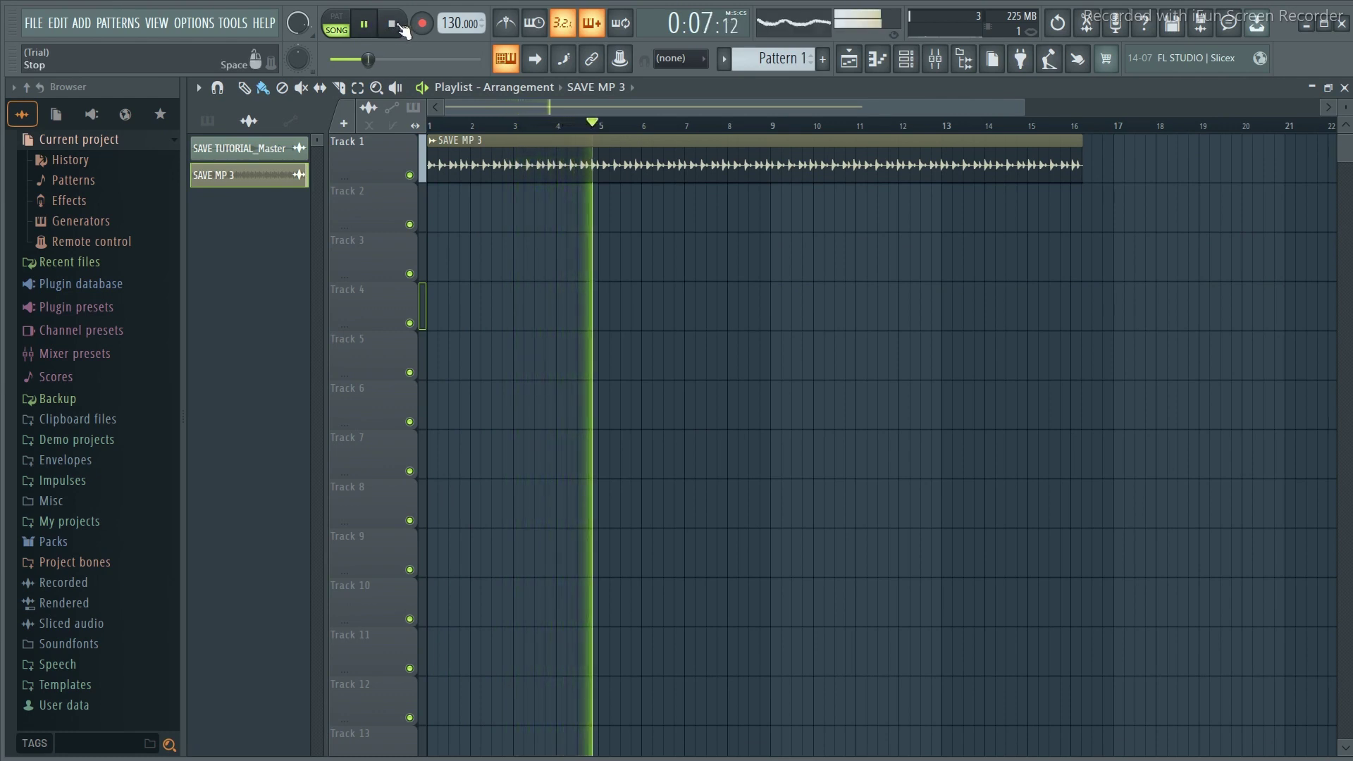
left_click(399, 24)
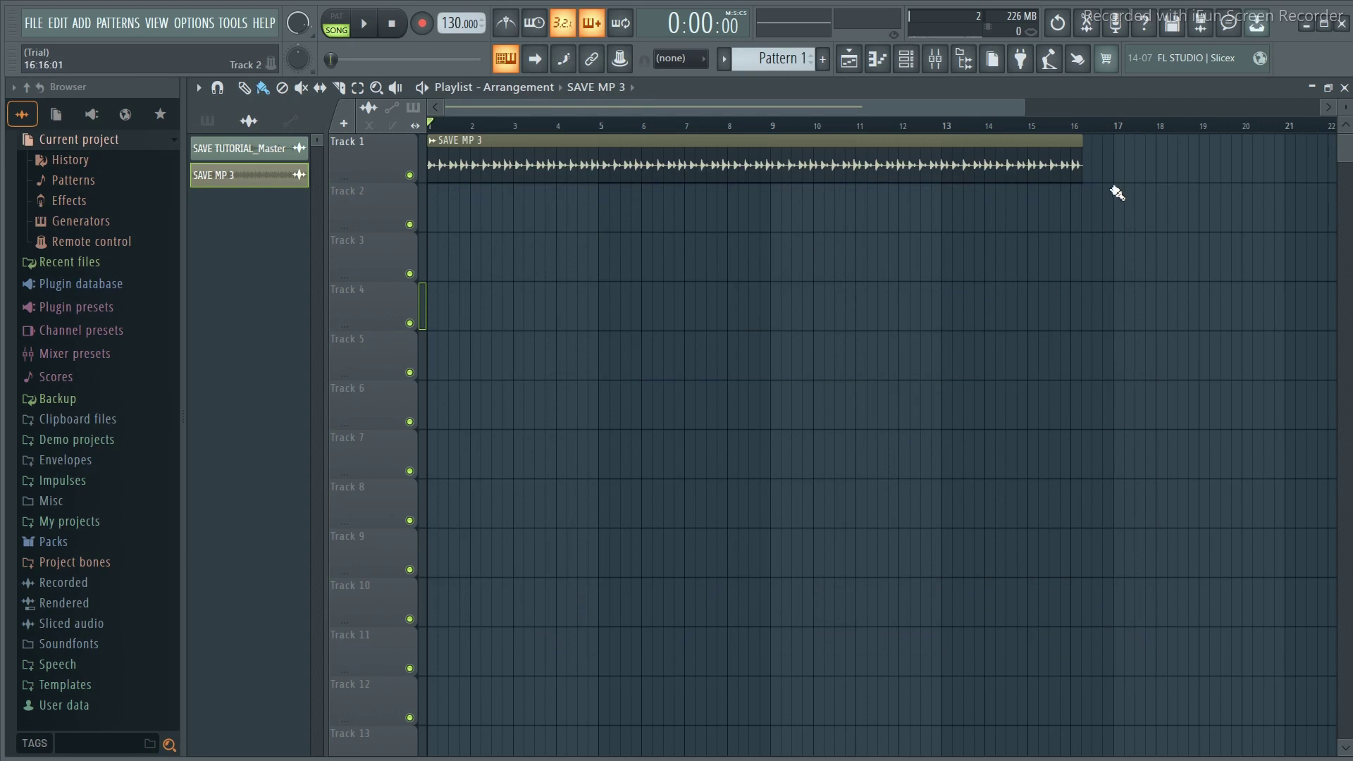
right_click(1080, 162)
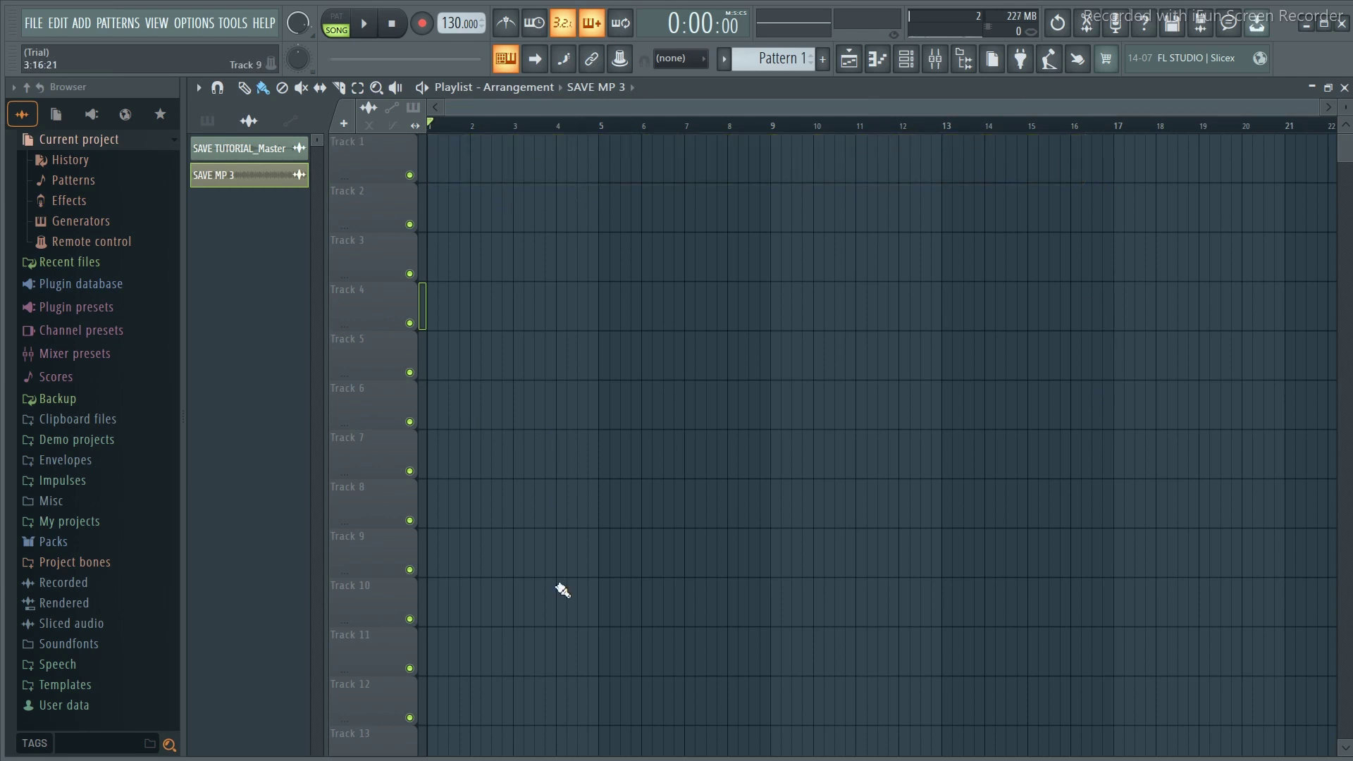